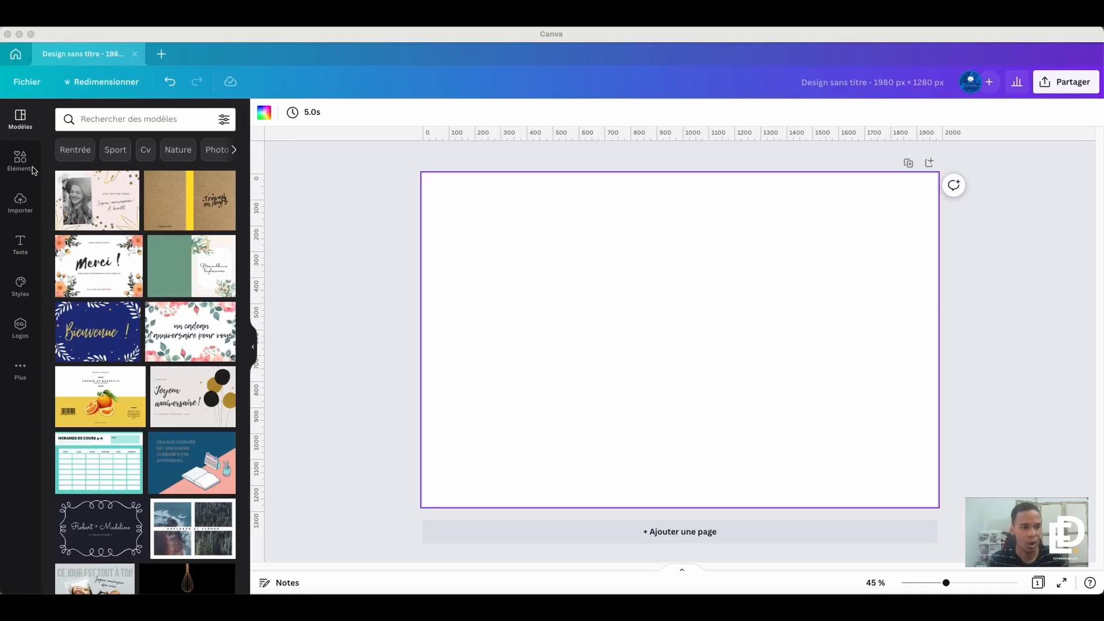
- Add a navy square shape to the centre of the blank page
left_click(520, 293)
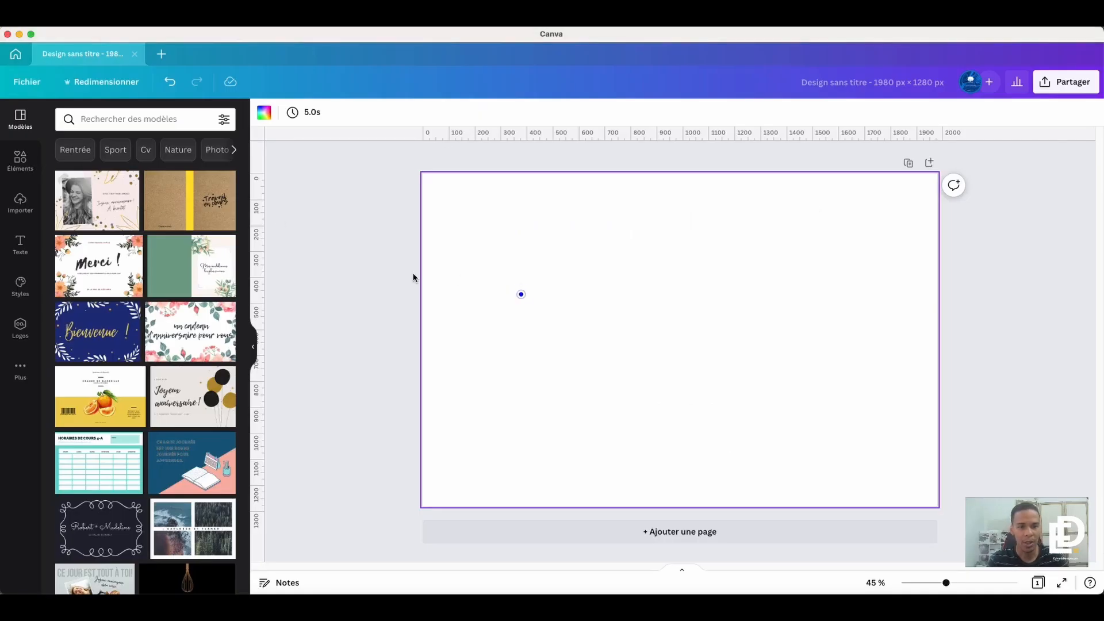
left_click(8, 163)
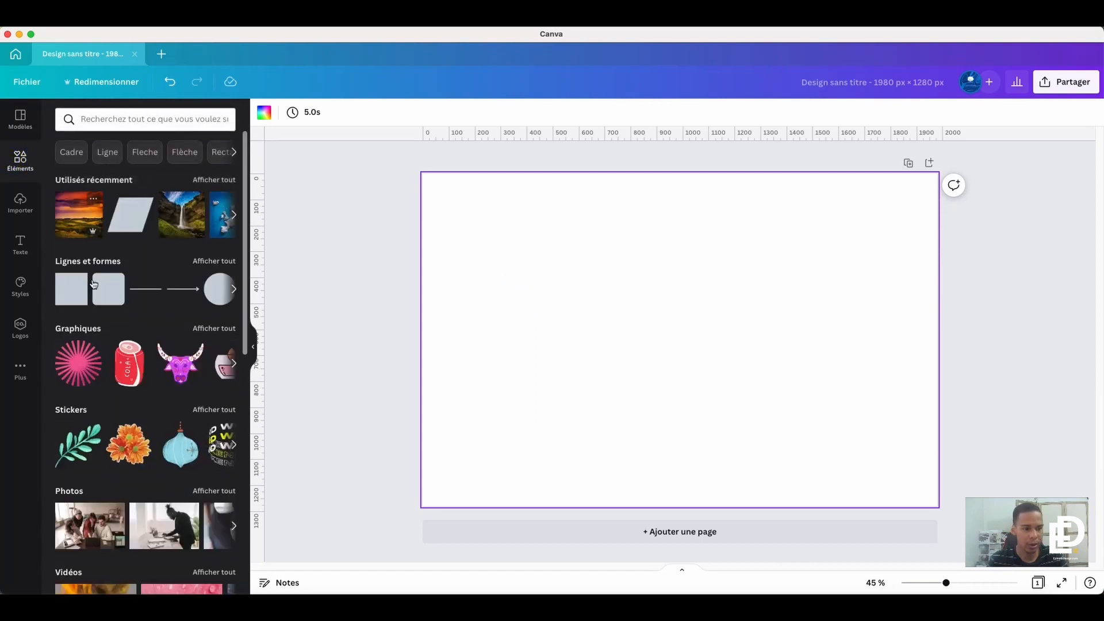
left_click(78, 281)
left_click(59, 294)
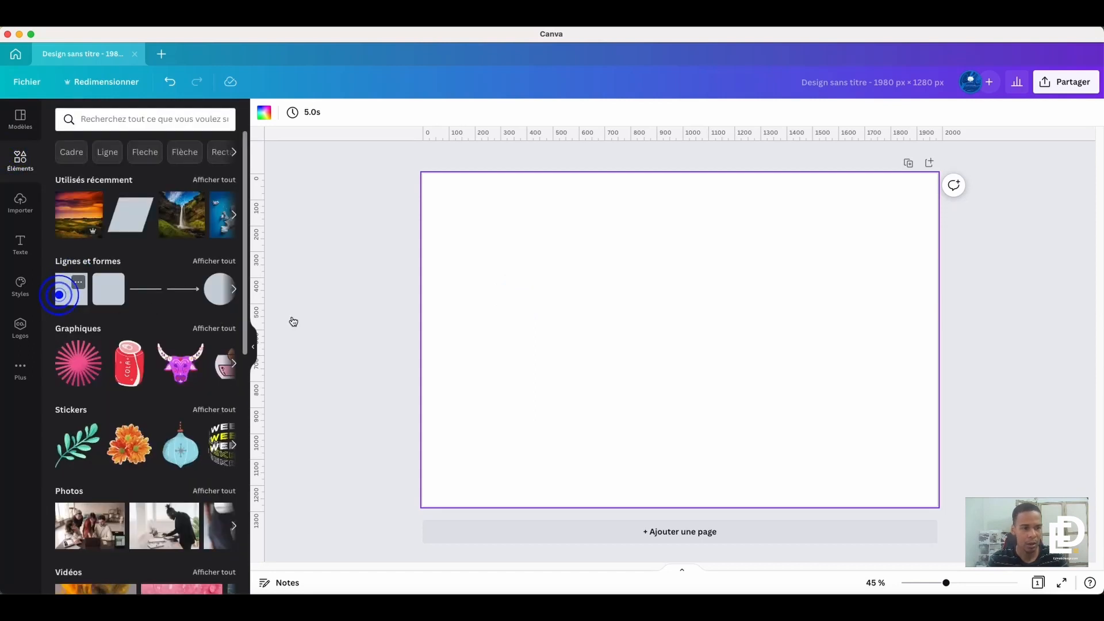
left_click(583, 293)
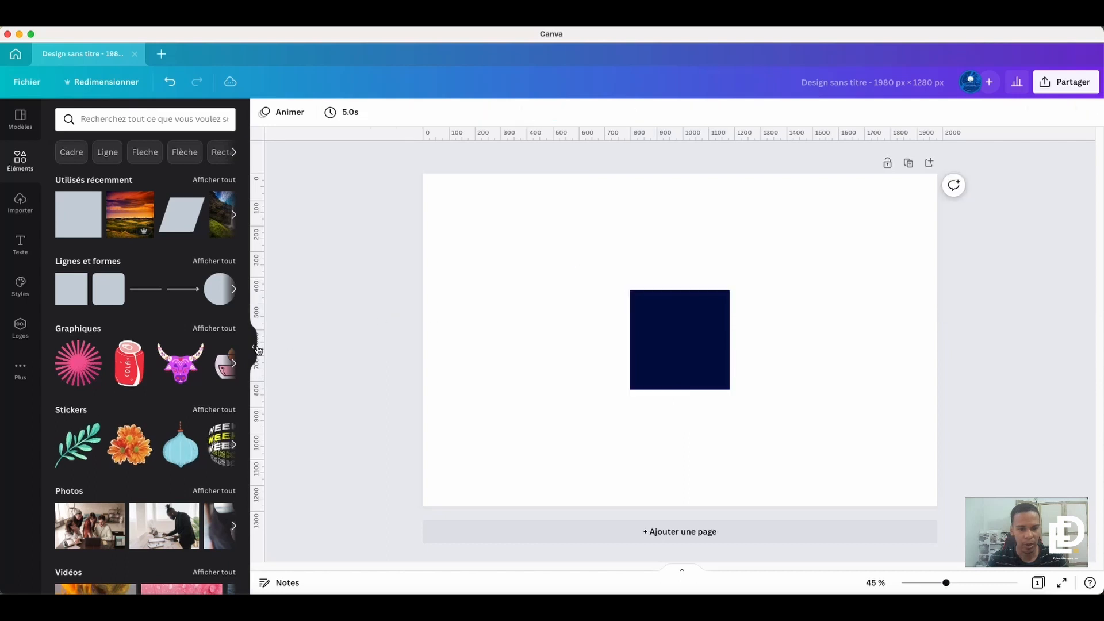
left_click(258, 350)
- Compare the editing options offered for the selected square with those offered for the page background
left_click(694, 315)
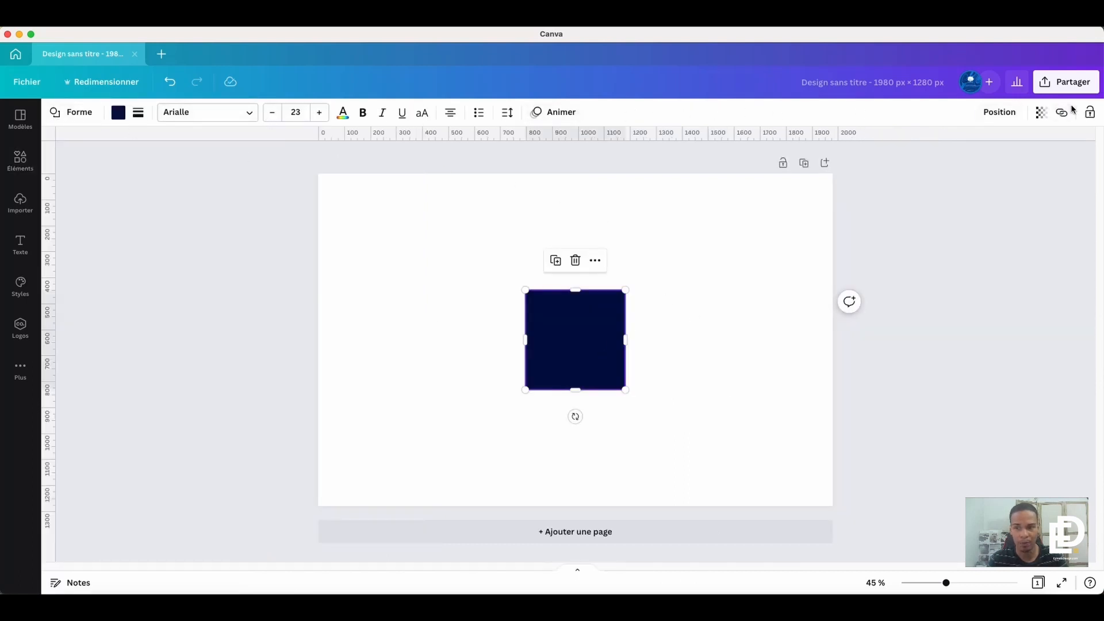
left_click(776, 267)
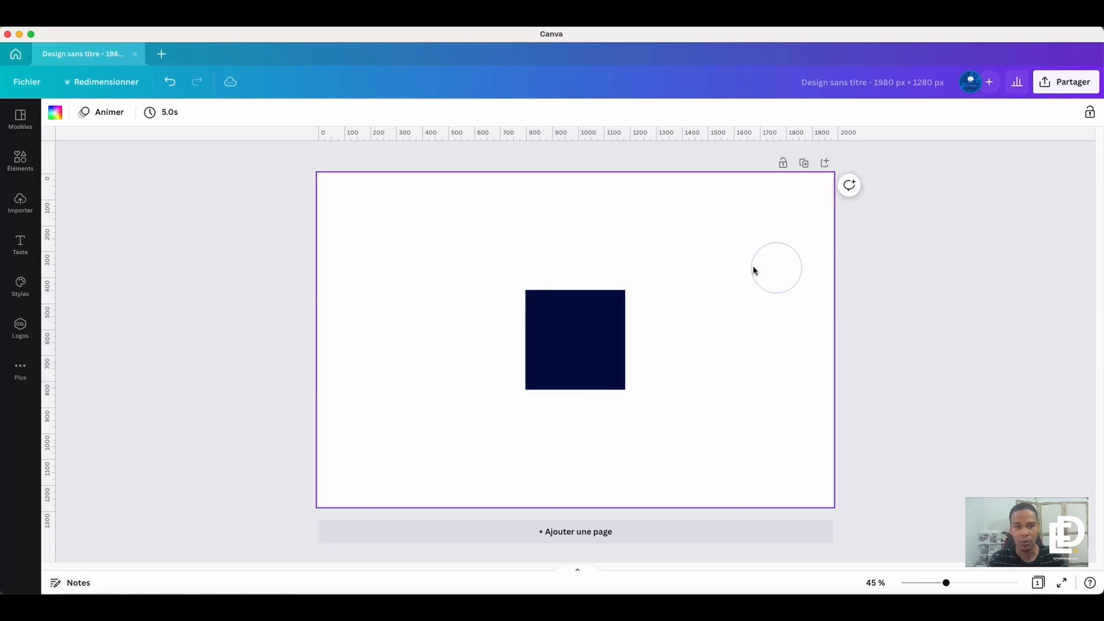
left_click(474, 236)
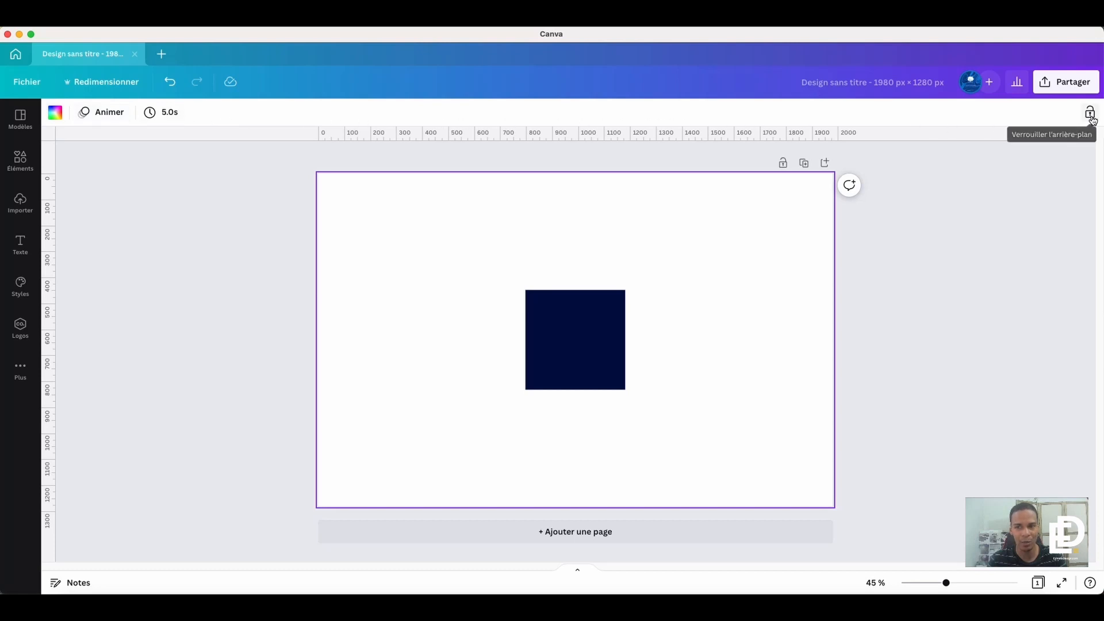
left_click(590, 249)
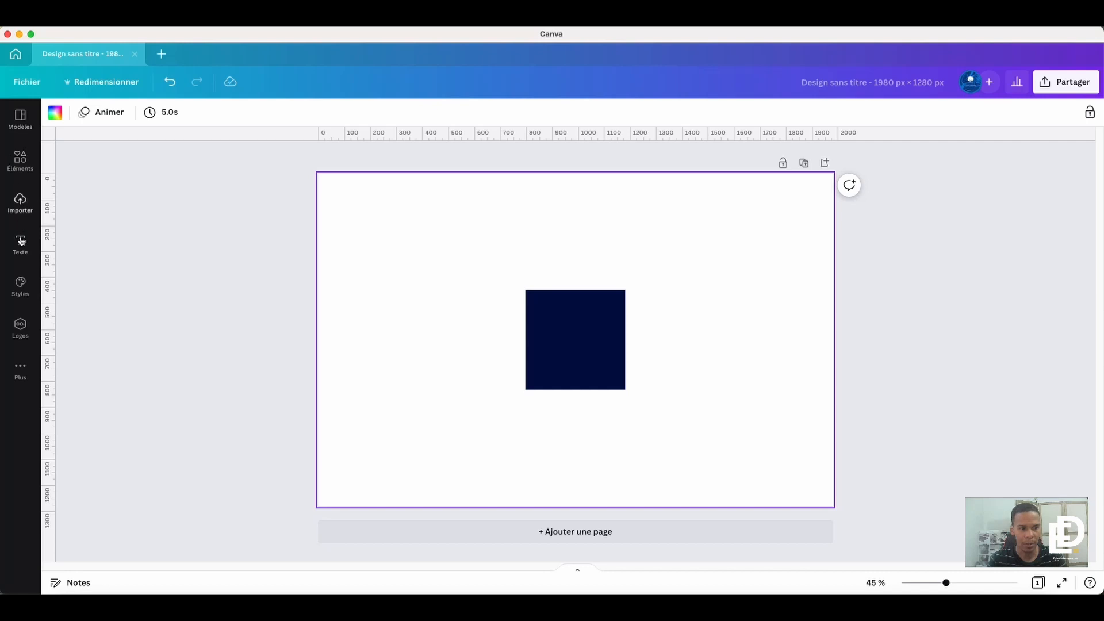
- Insert the recently used sunset landscape photo and place it in the page's upper-left corner, reduced to about 540 px wide
left_click(20, 368)
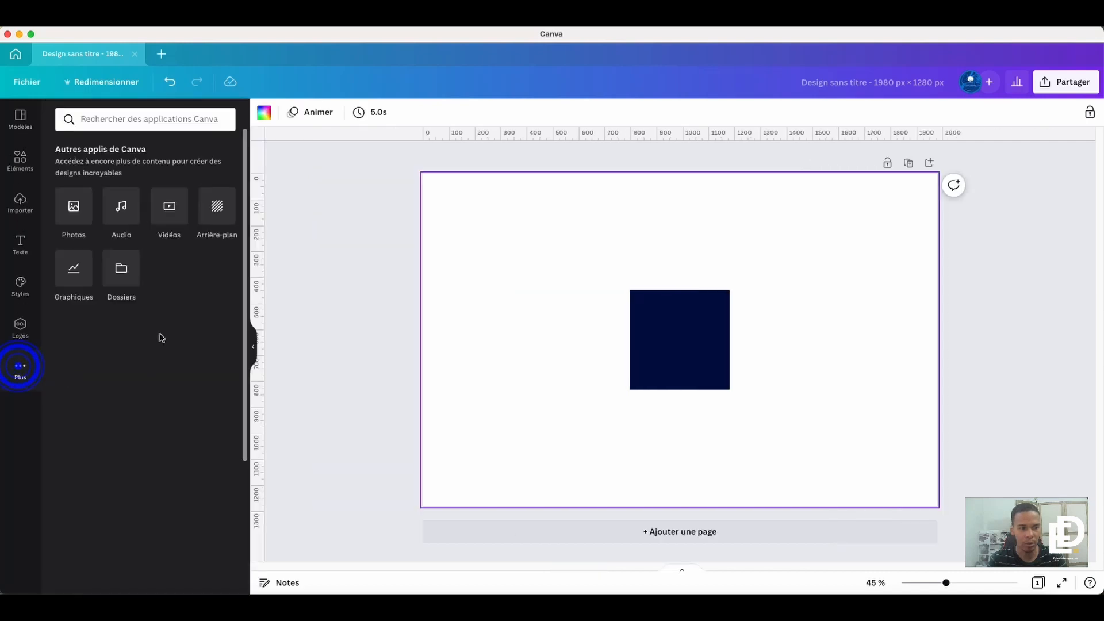
left_click(74, 209)
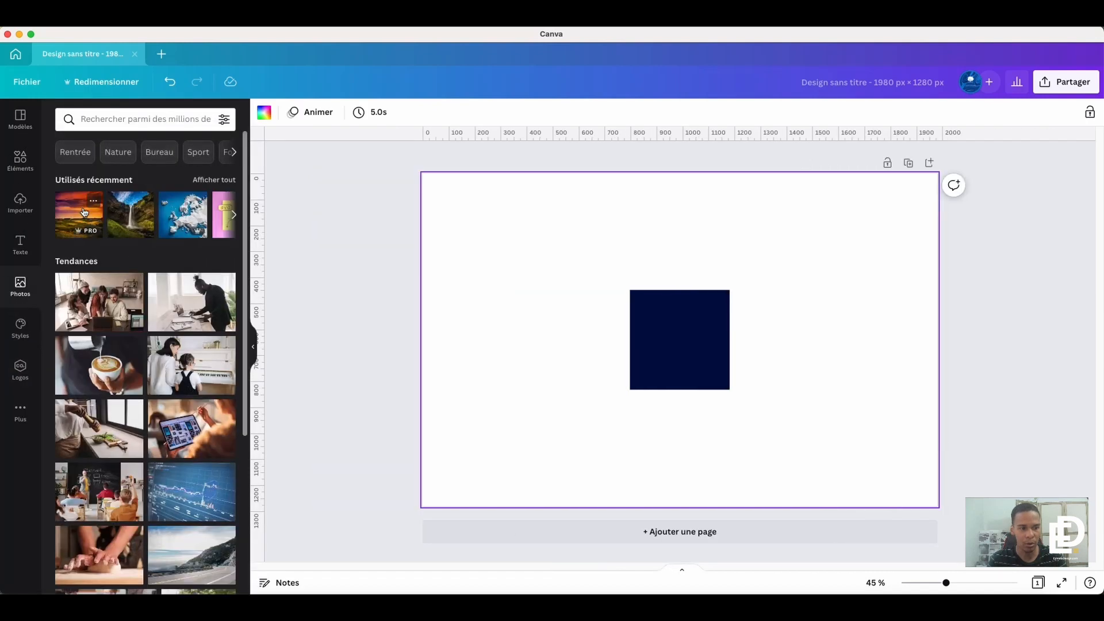
left_click(80, 214)
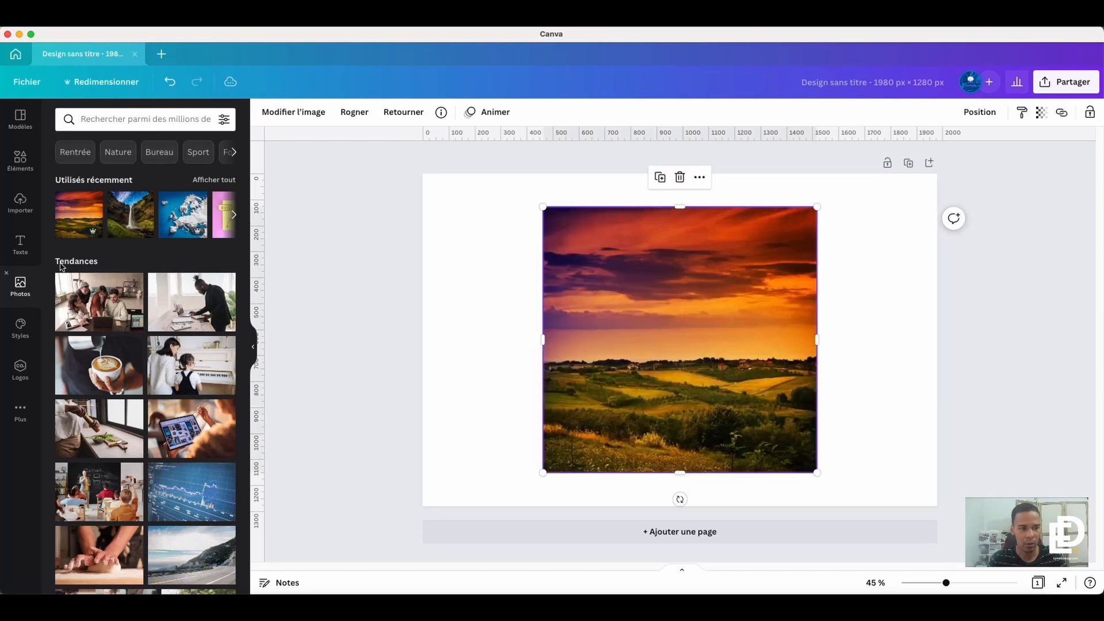
left_click(252, 347)
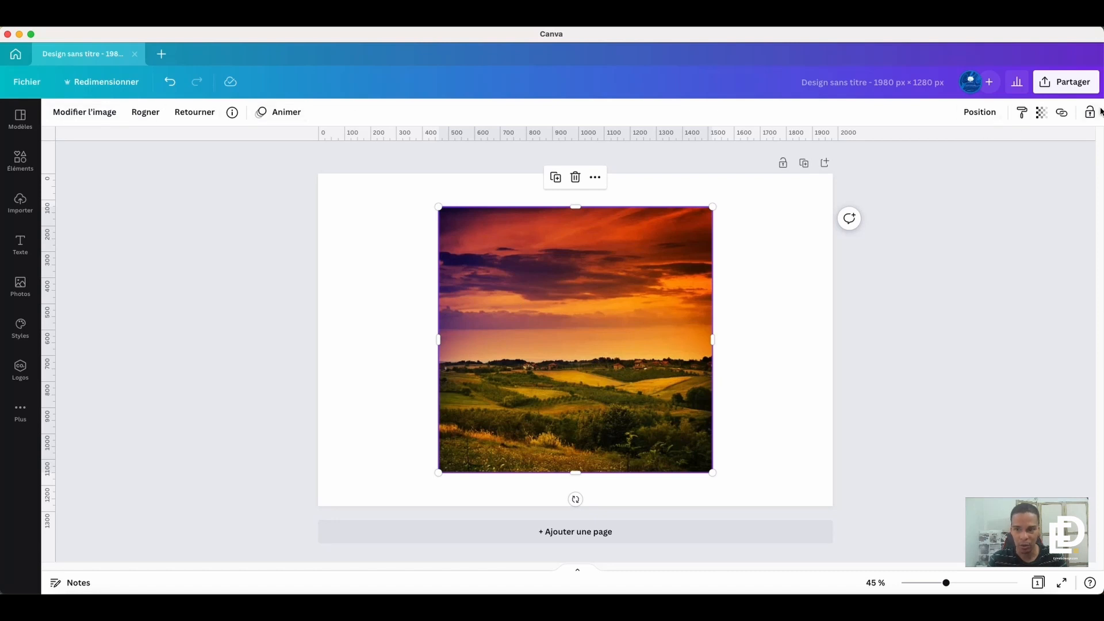
left_click_drag(581, 263, 476, 246)
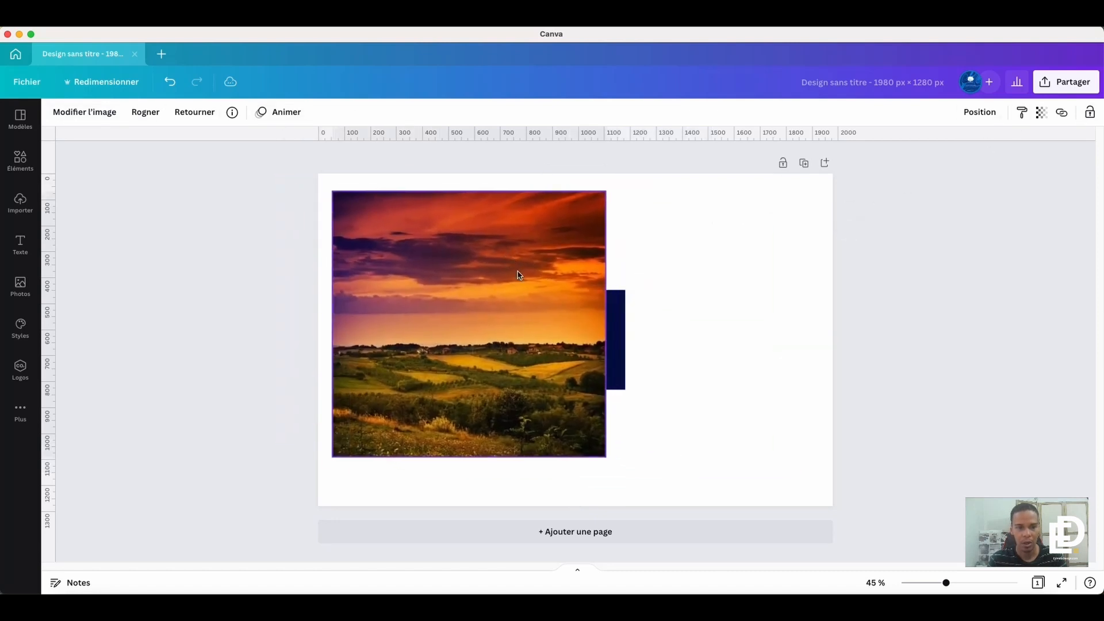
left_click_drag(605, 451, 474, 329)
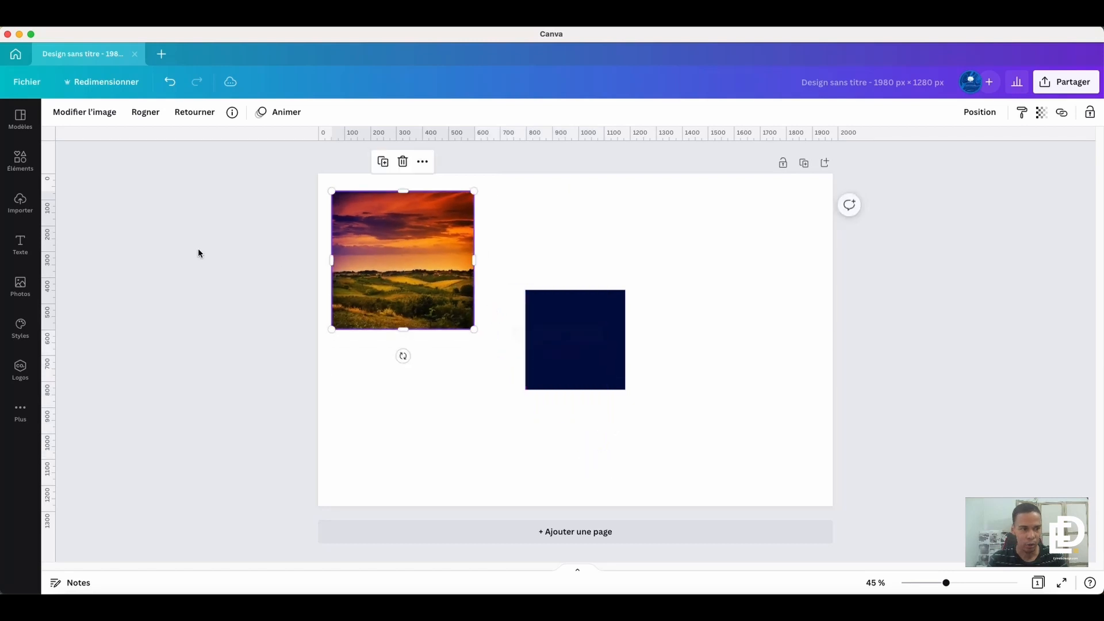
- Add a title text box reading "Ajouter un titre" and place it in the upper-right area of the page
left_click(19, 242)
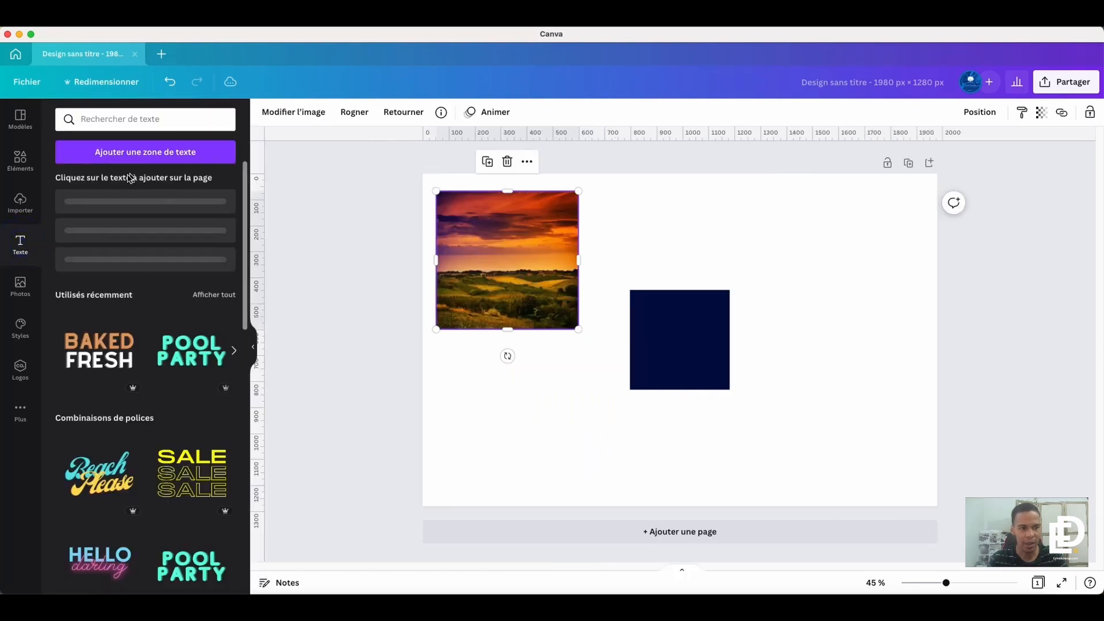
left_click(126, 205)
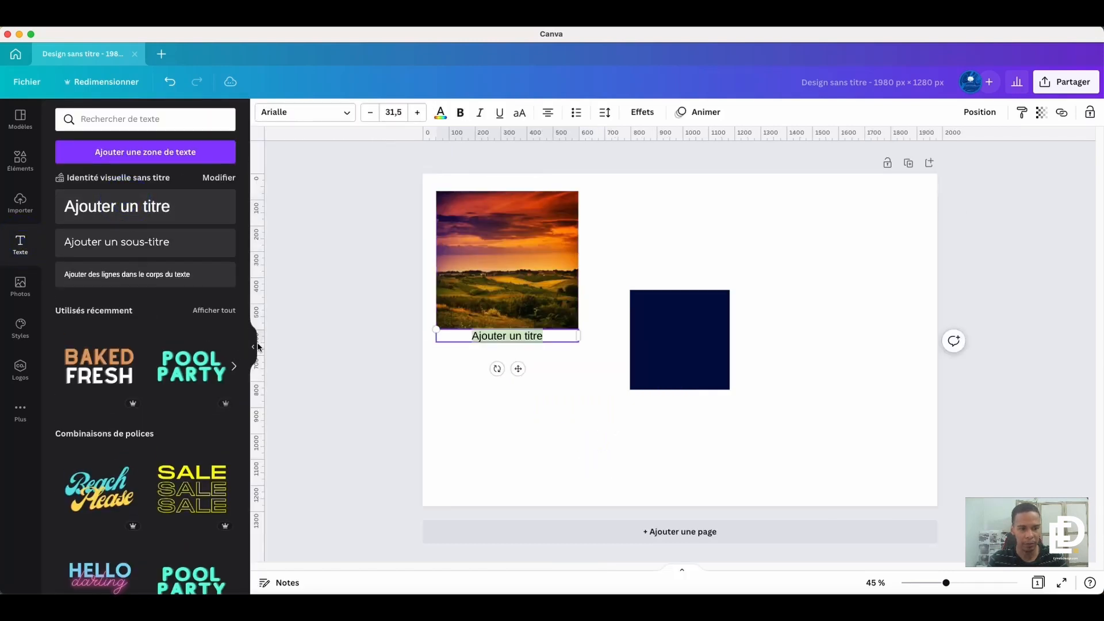
left_click(254, 345)
left_click_drag(414, 370, 730, 264)
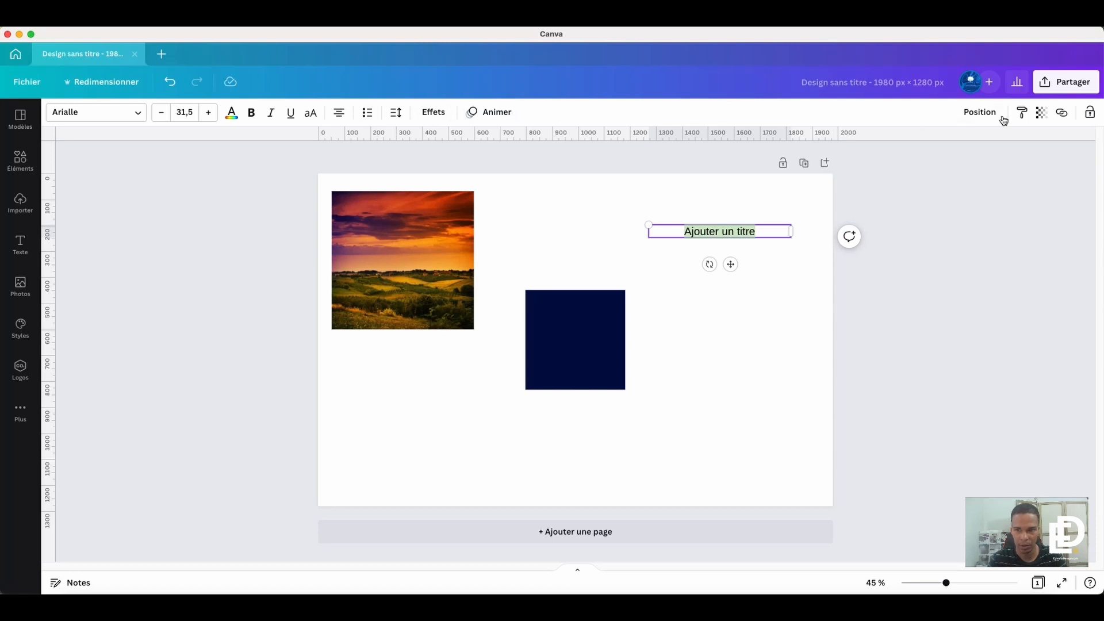
- Compare the editing options offered for the square, the photo and the title text by selecting each one
left_click(622, 321)
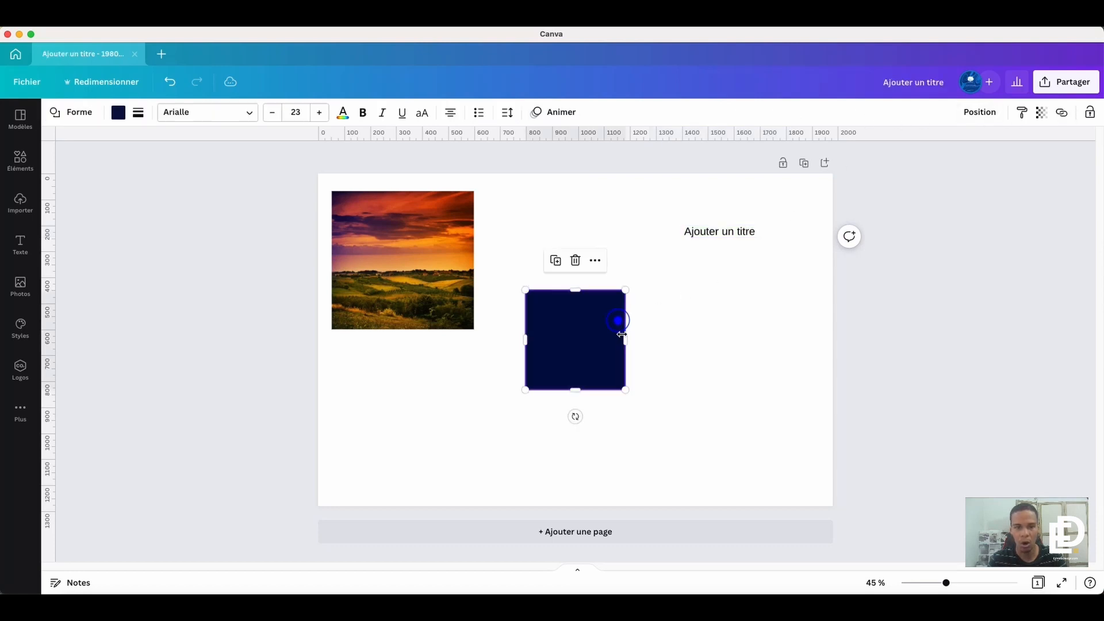
left_click(441, 255)
left_click(703, 230)
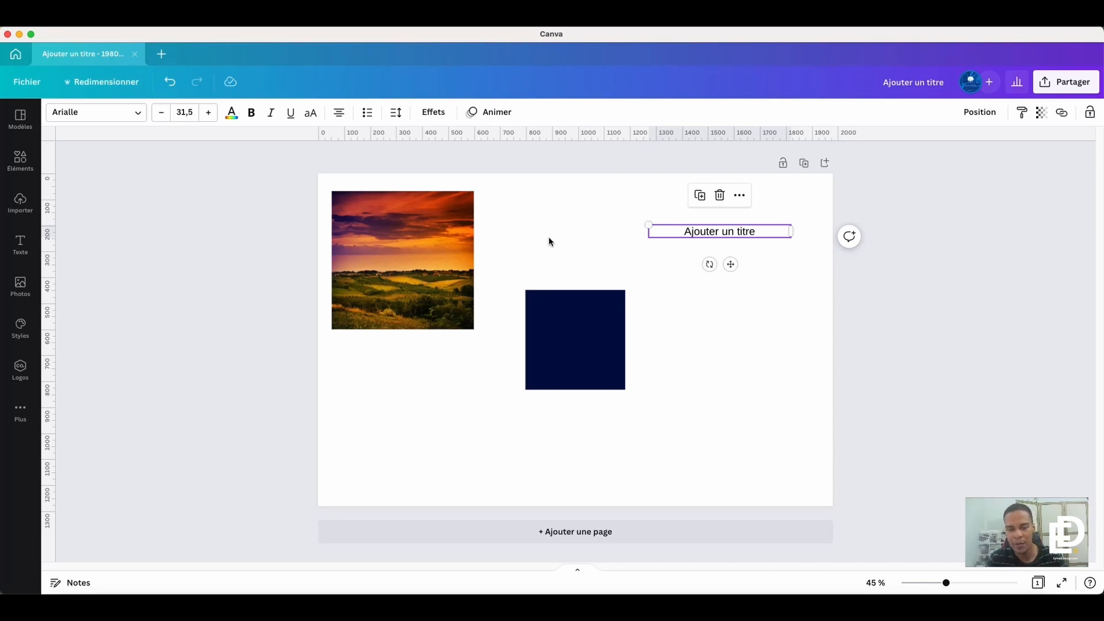
- Try alternative shapes for the navy square, including a round speech bubble, a trapezoid and an arch, ending on a circle
left_click(579, 354)
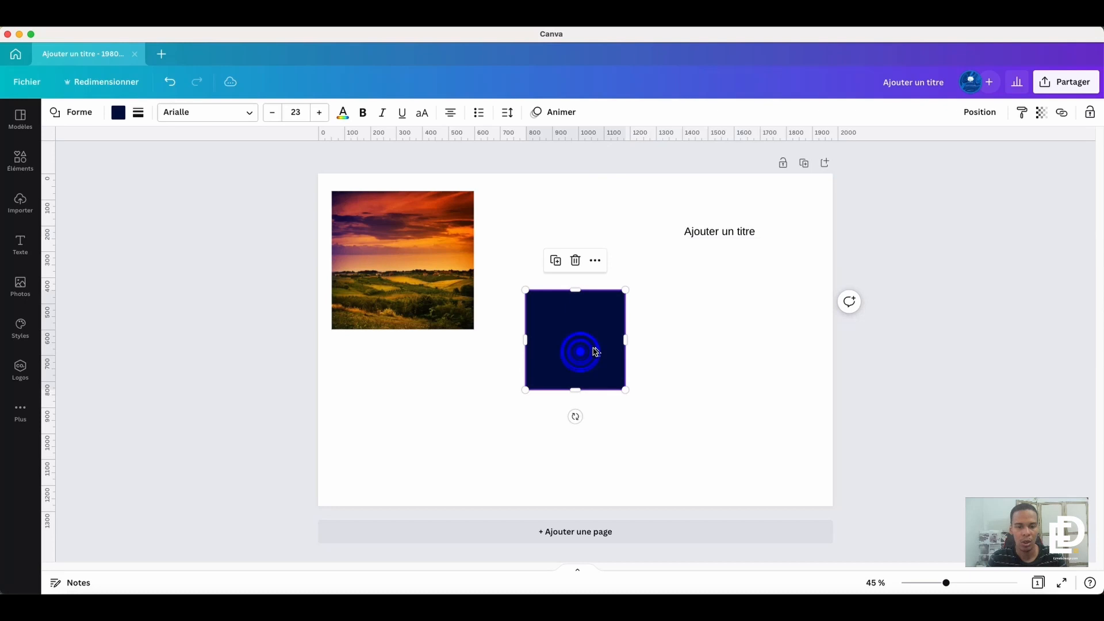
left_click(75, 115)
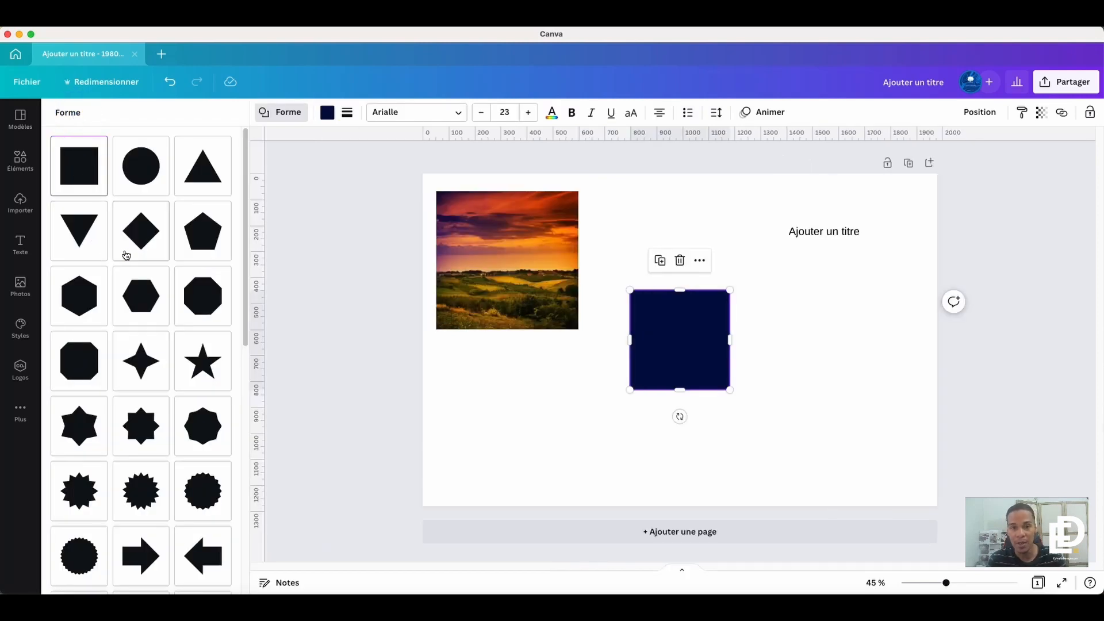
scroll(135, 260, "down", 10)
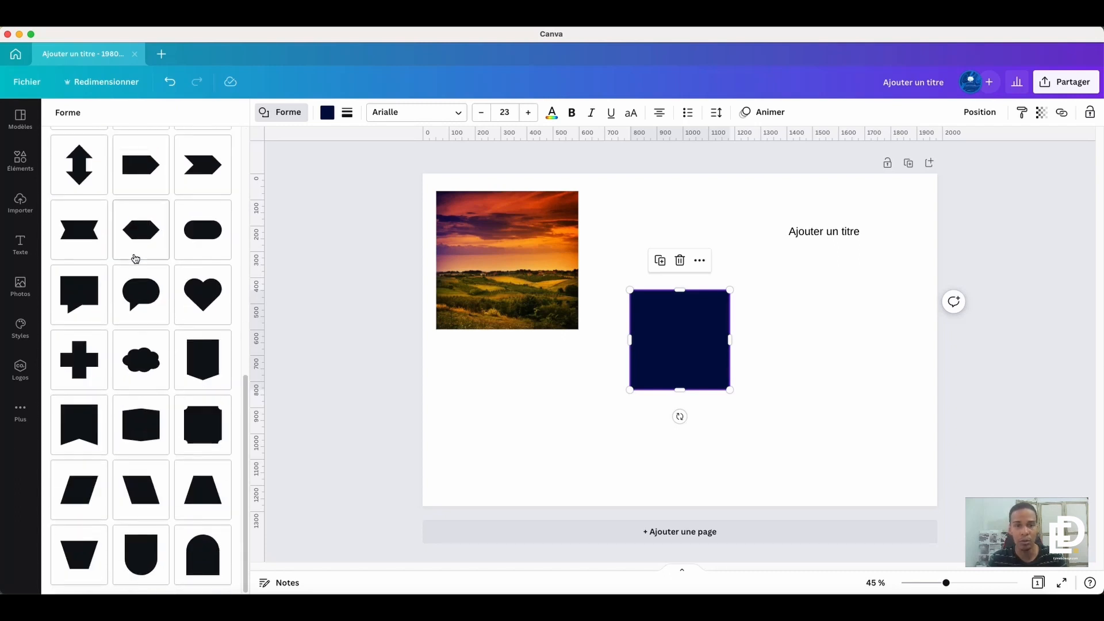
left_click(140, 288)
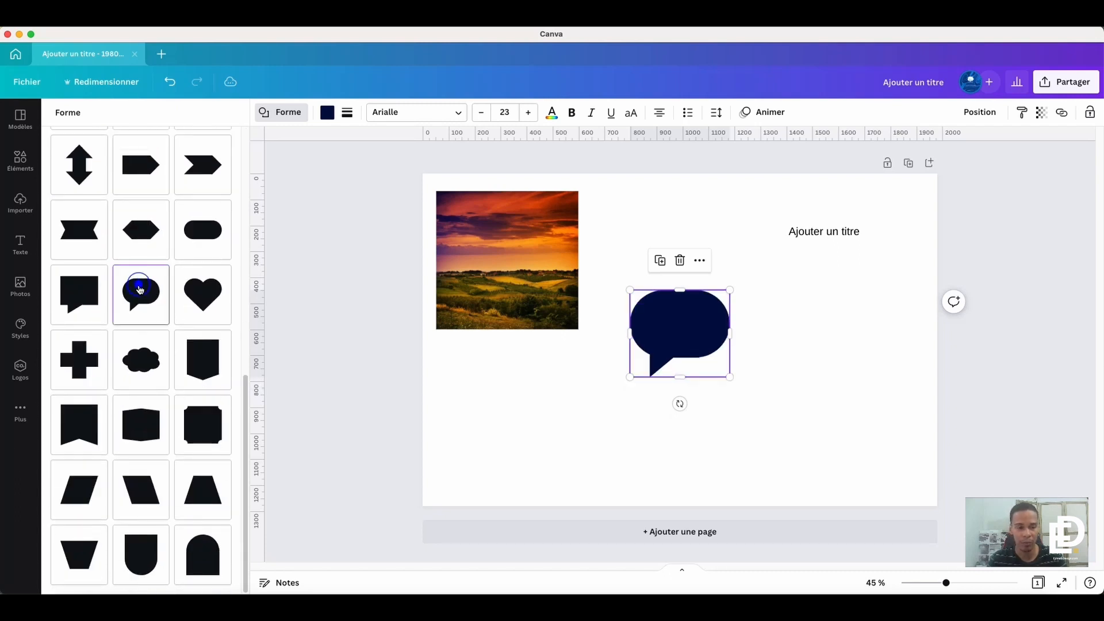
left_click(151, 371)
left_click(148, 433)
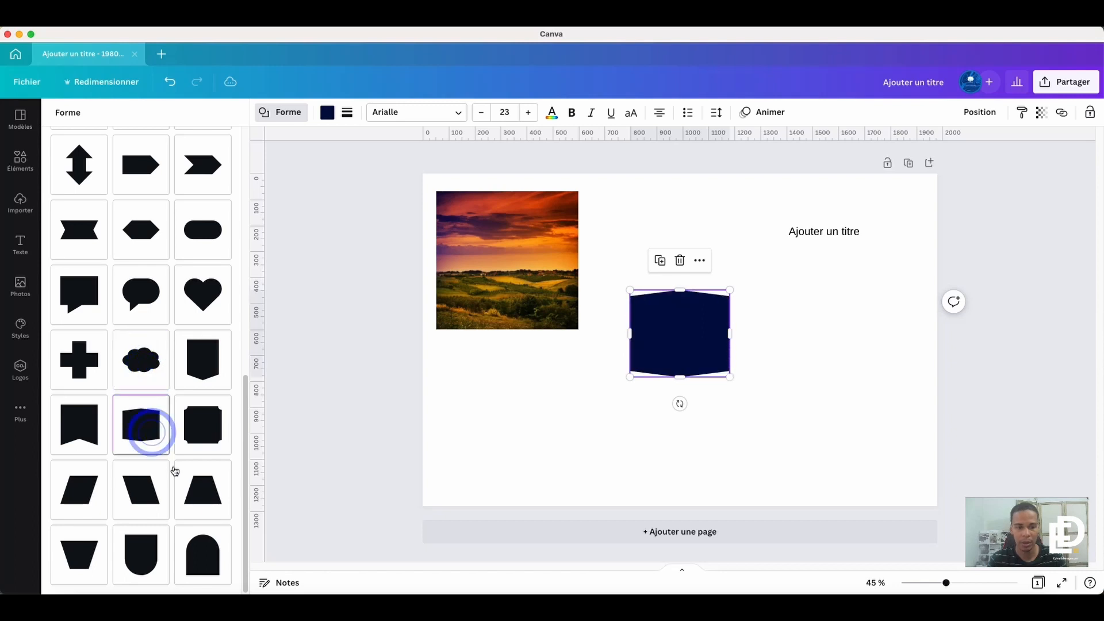
left_click(199, 489)
left_click(153, 560)
left_click(197, 570)
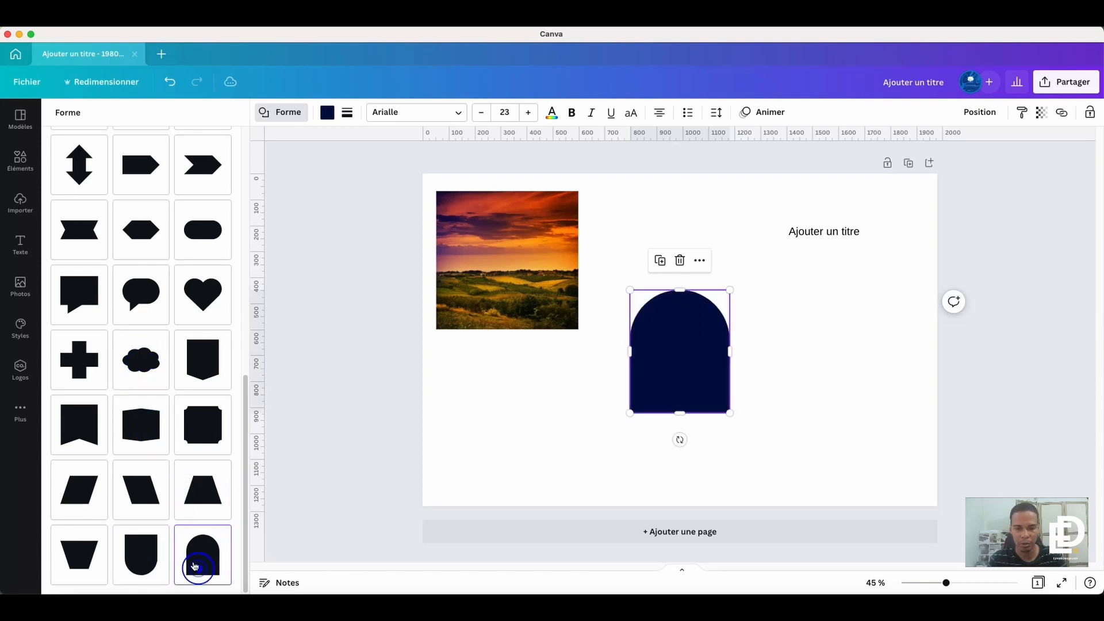
scroll(106, 311, "up", 15)
left_click(89, 181)
left_click(141, 172)
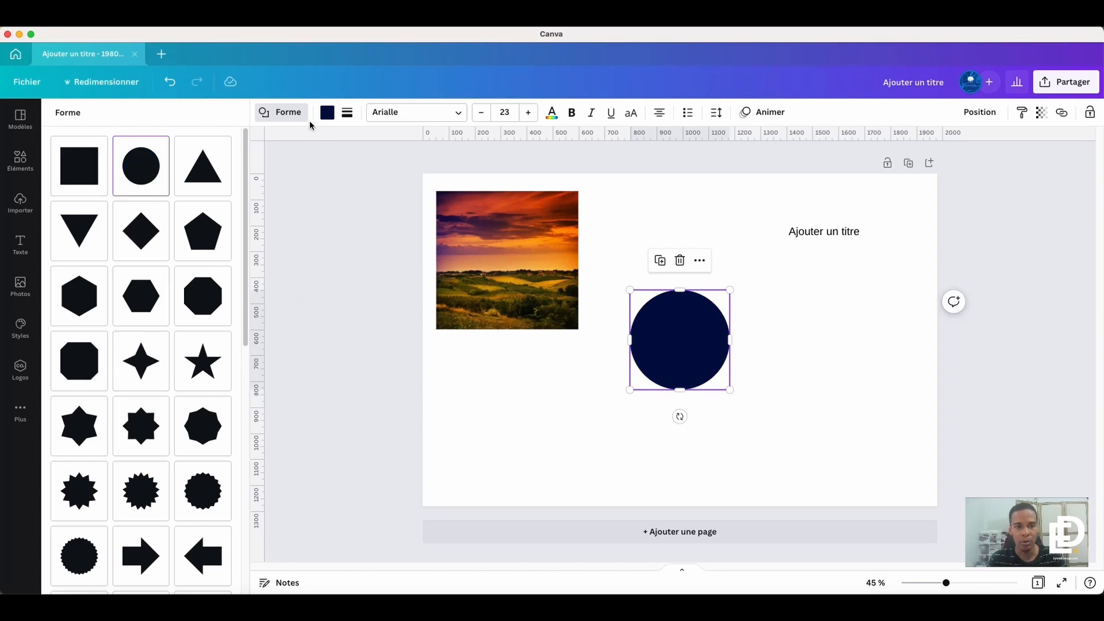
- Try transparent, black, red and orange fills on the circle, ending on the default pink #FF66C4
left_click(328, 112)
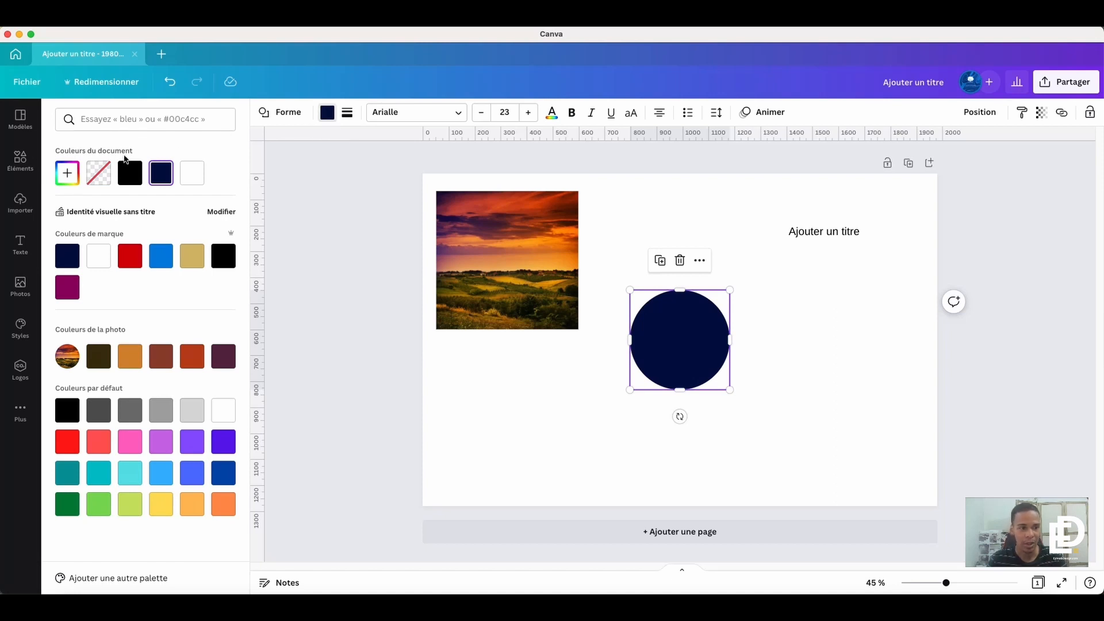
left_click(97, 177)
left_click(125, 181)
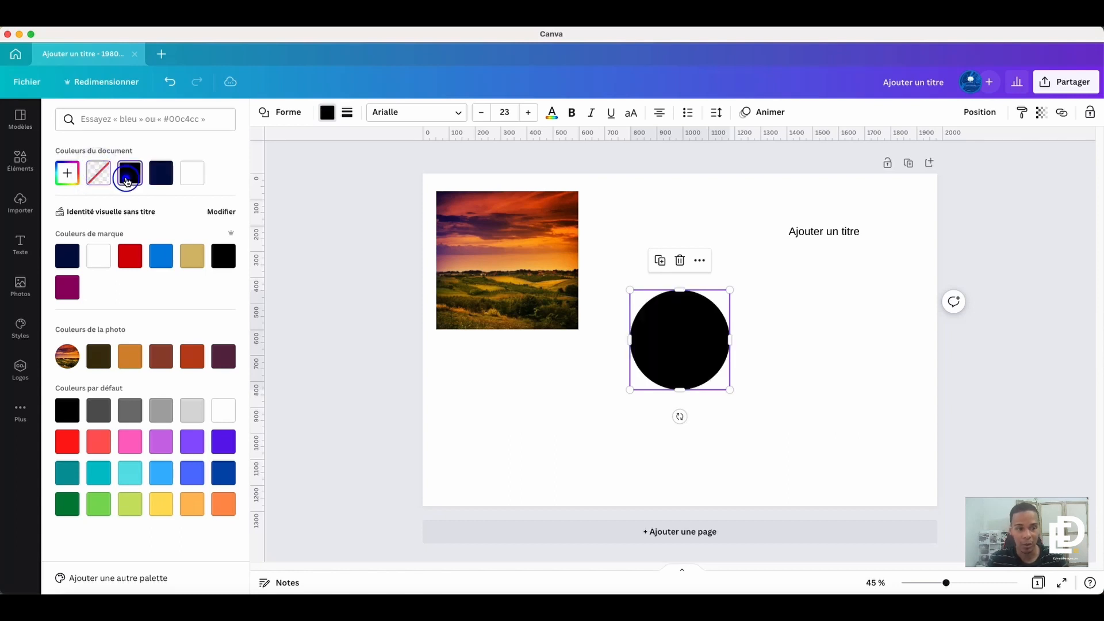
left_click(129, 260)
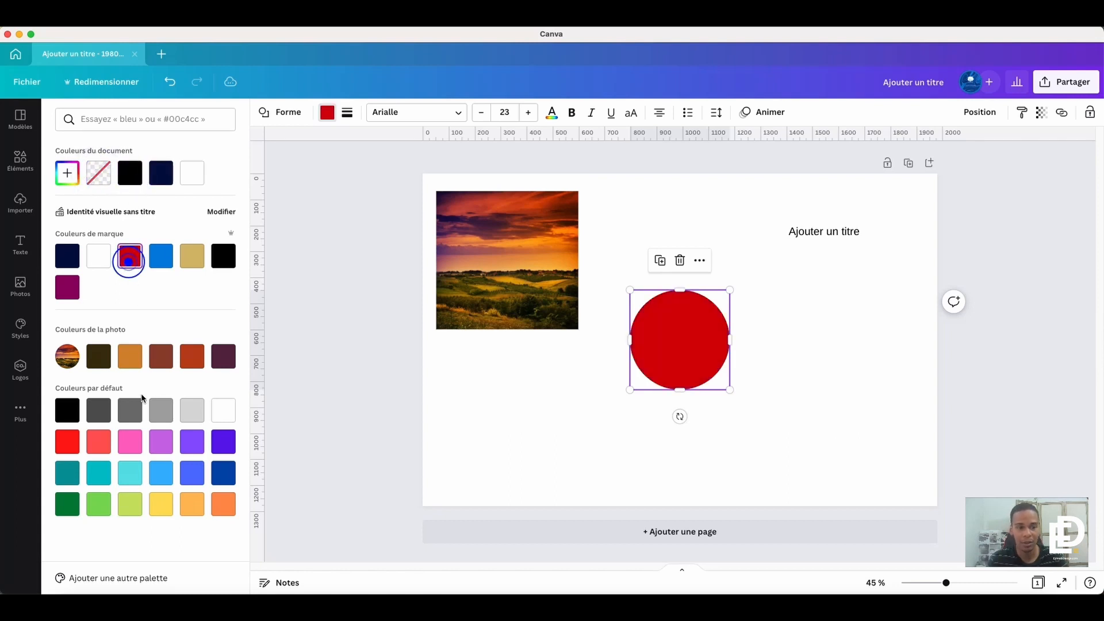
left_click(130, 356)
left_click(130, 442)
- Darken the circle's fill to the custom dark purple #421932
left_click(67, 172)
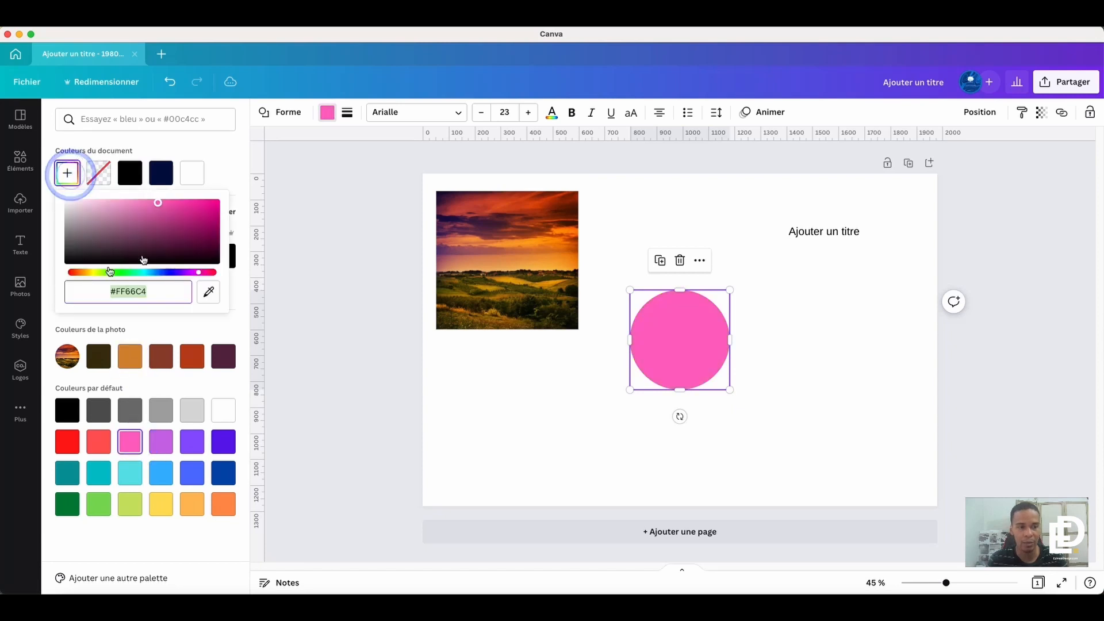
mouse_move(163, 202)
left_mouse_down()
mouse_move(189, 222)
mouse_move(195, 244)
mouse_move(131, 205)
mouse_move(144, 247)
mouse_move(148, 203)
mouse_move(163, 250)
left_mouse_up()
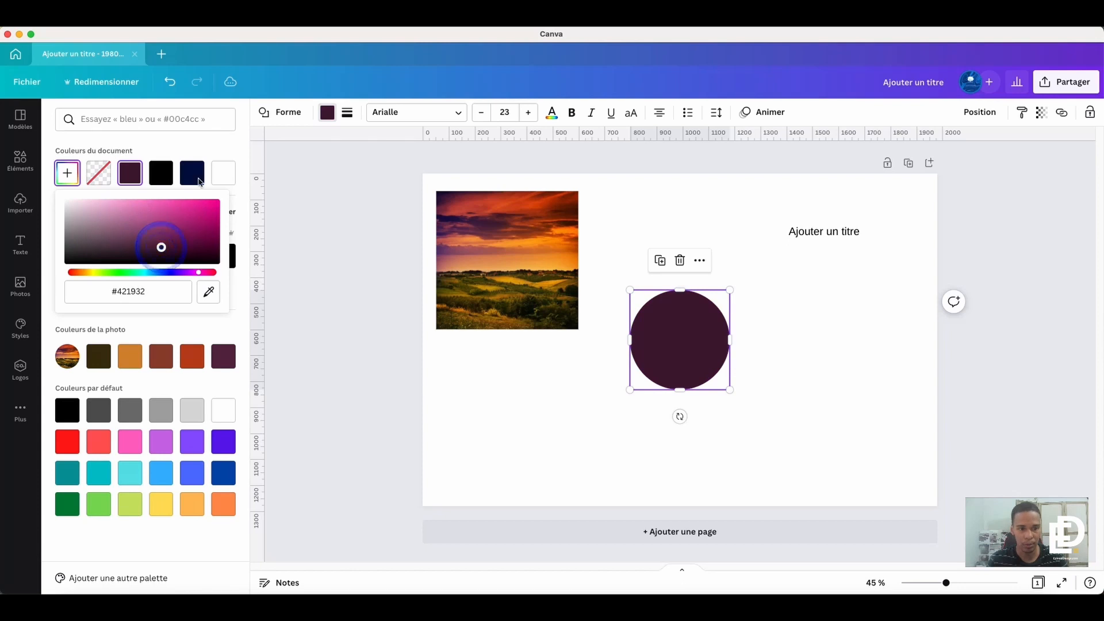
left_click(207, 140)
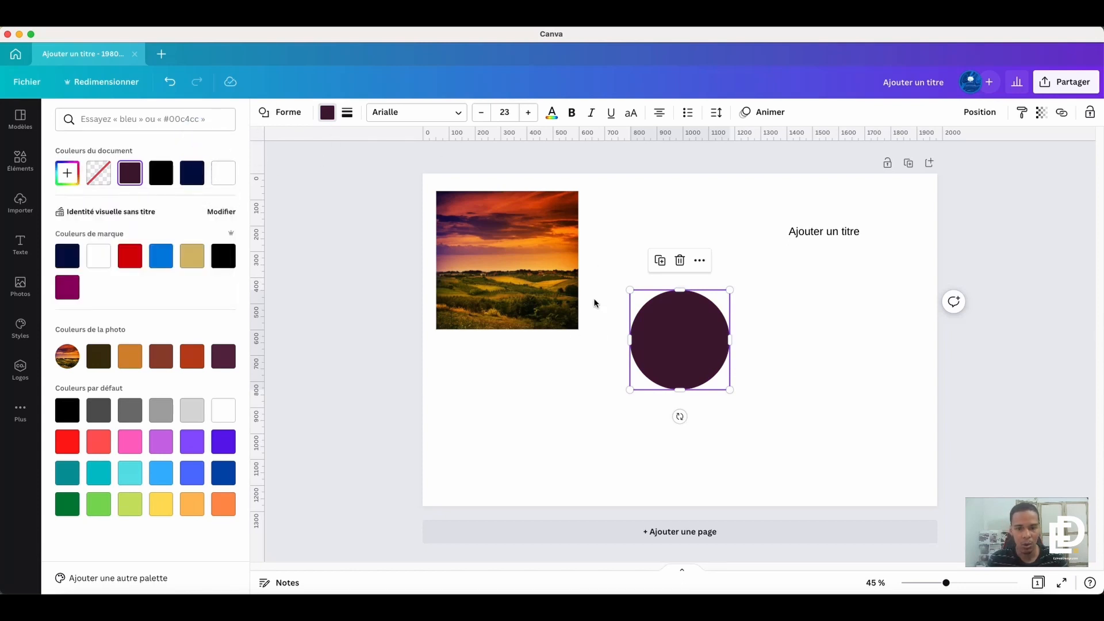
- Give the circle a border, trying the solid line style and ending on the long-dash style
left_click(348, 114)
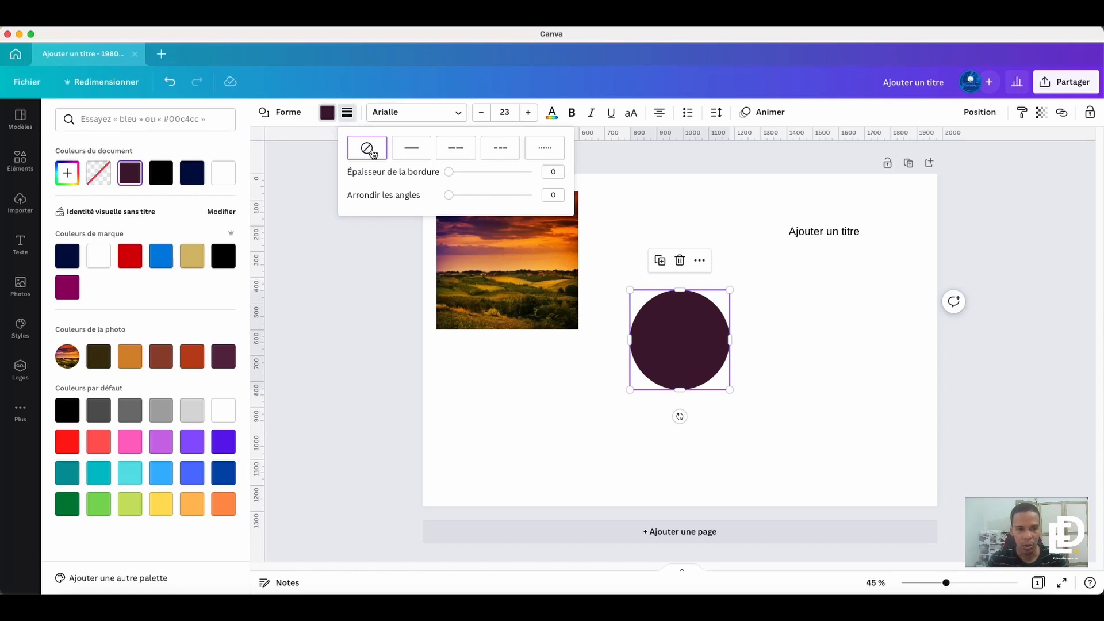
left_click(411, 151)
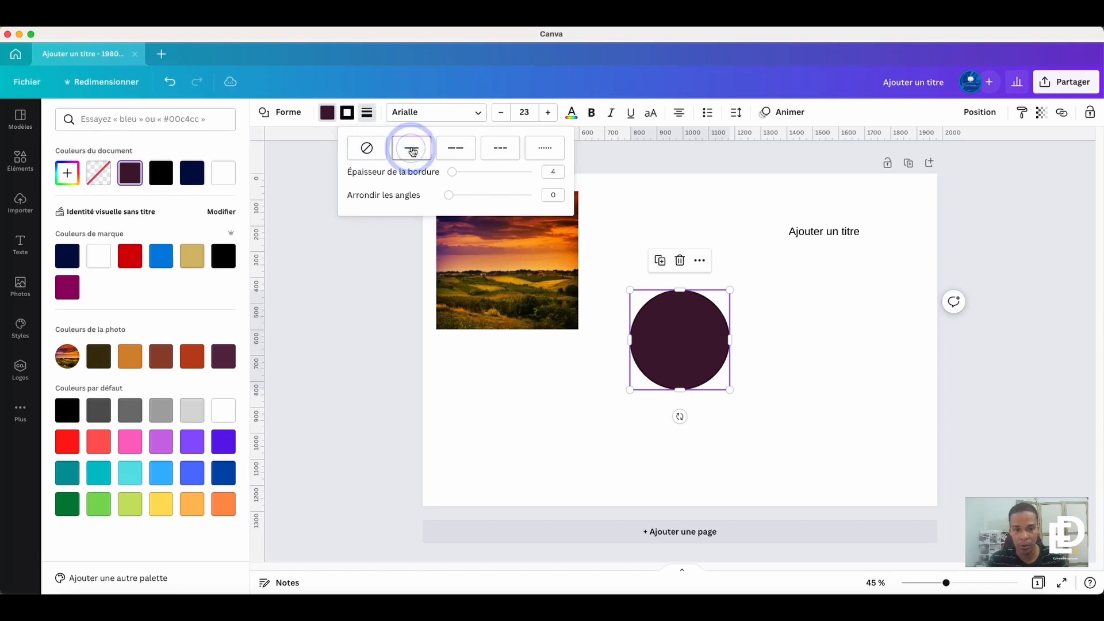
left_click(458, 150)
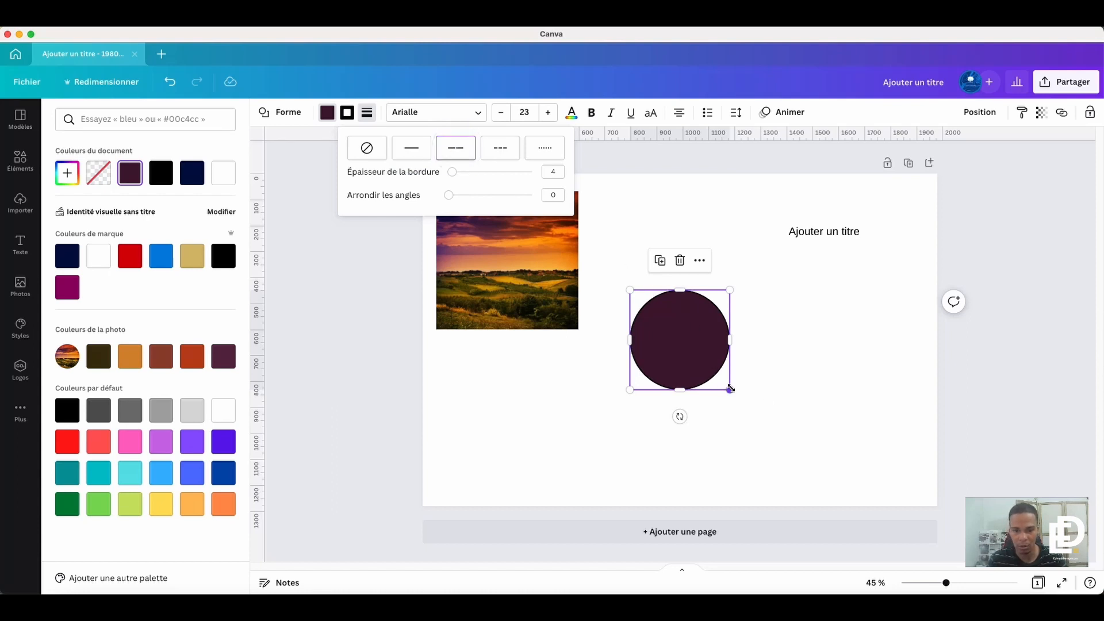
- Enlarge the circle until it runs off the page, and set the page background to black
left_click_drag(730, 390, 696, 336)
left_click(679, 220)
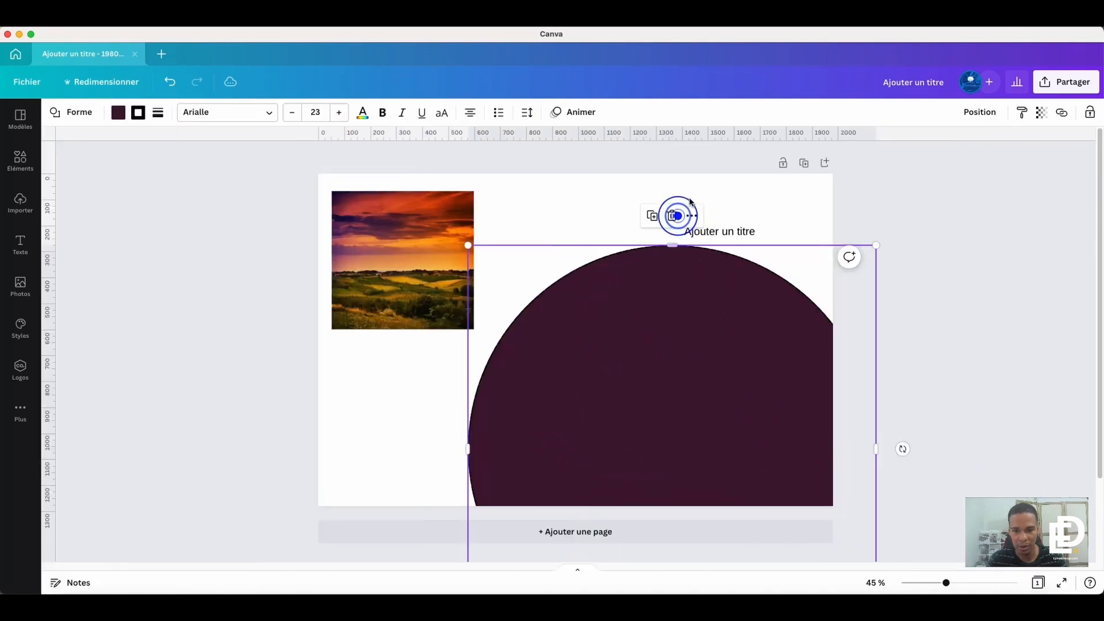
left_click(589, 190)
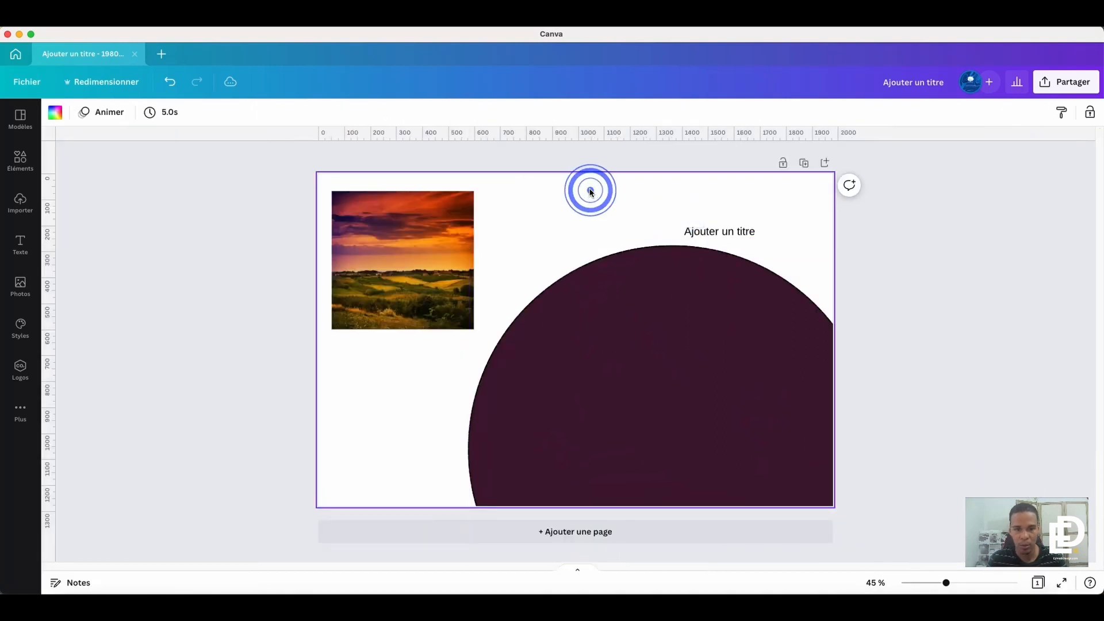
left_click(55, 113)
left_click(224, 255)
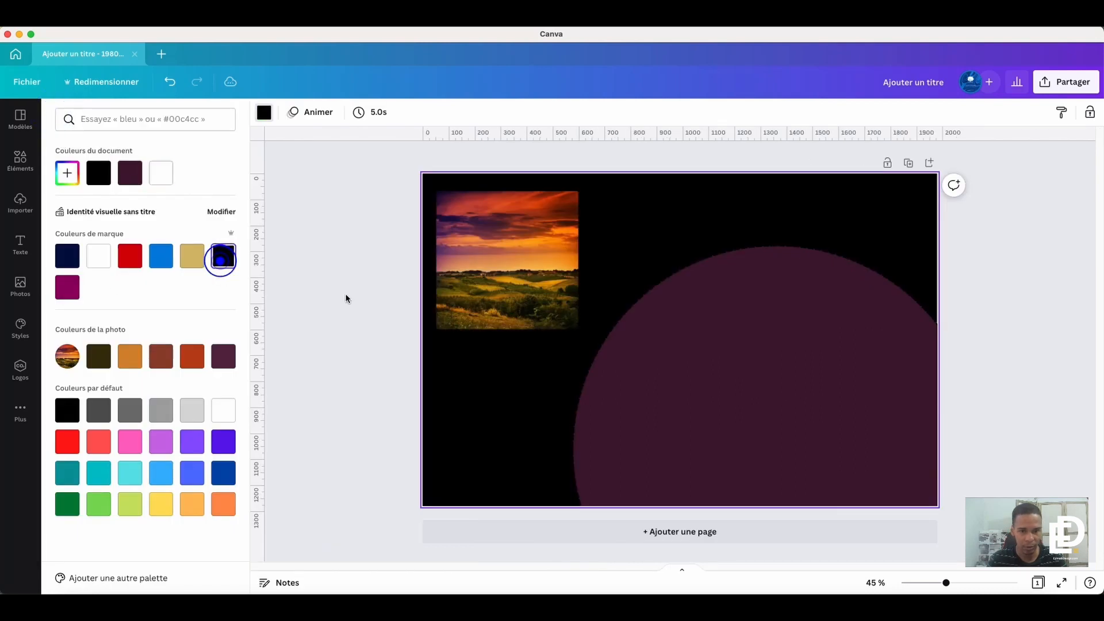
- Change the circle's border colour to white
left_click(698, 331)
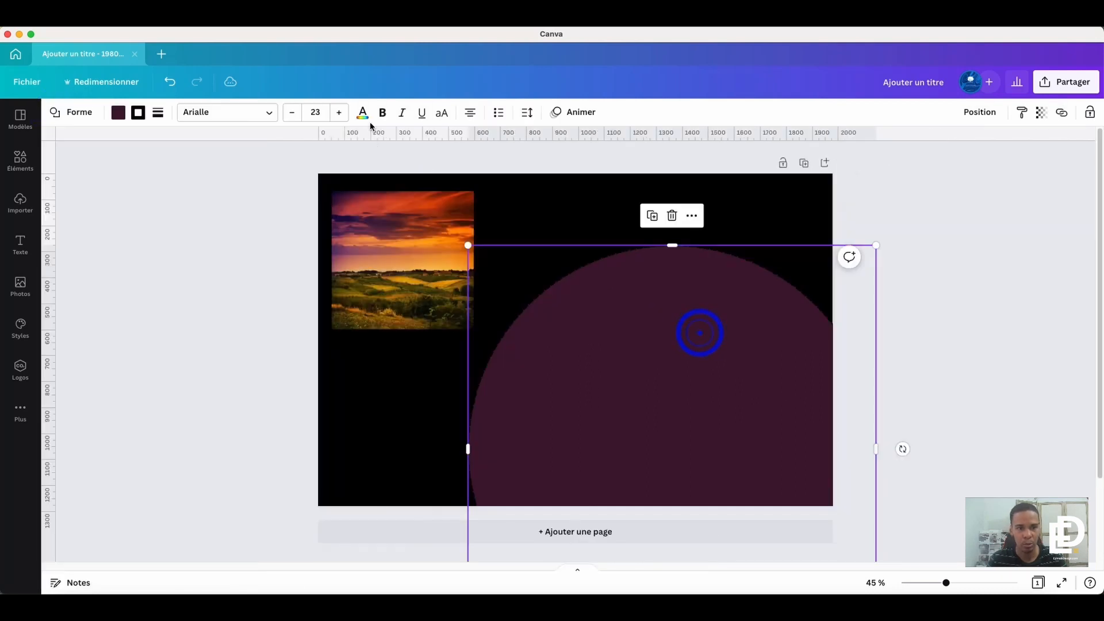
left_click(139, 112)
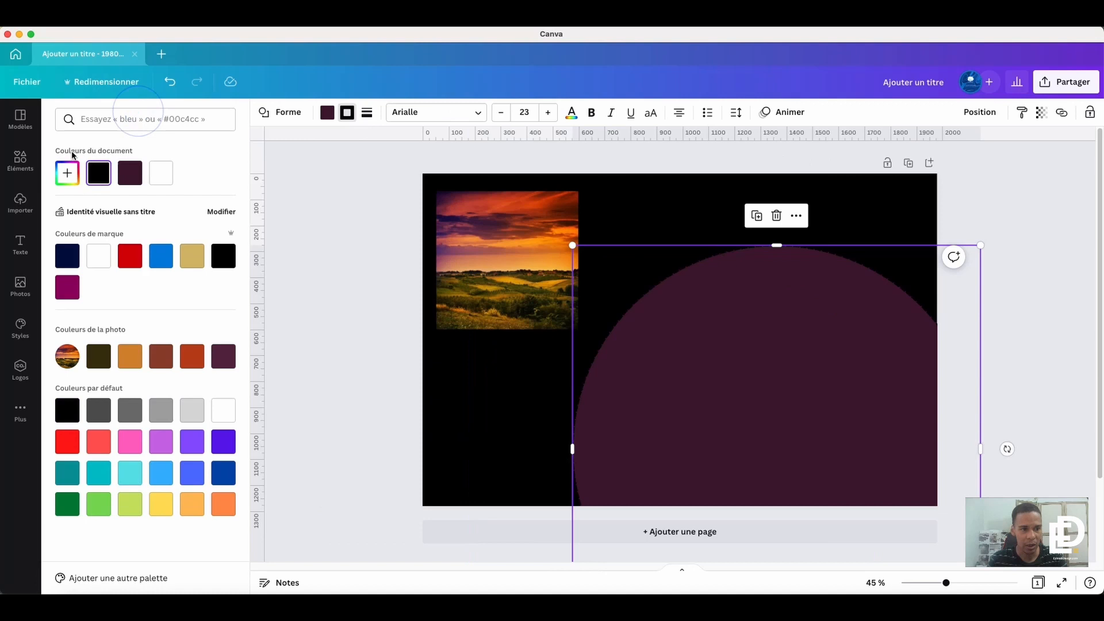
left_click(161, 175)
left_click(711, 361)
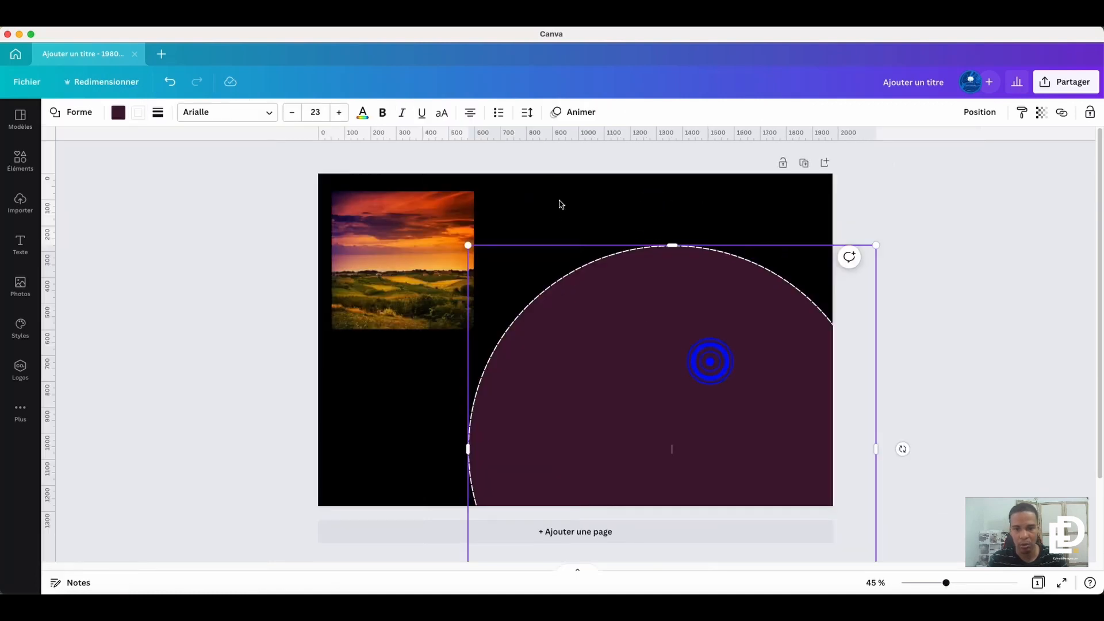
- Try the short-dash and dotted border styles on the circle, and thicken the dotted border to about 74
left_click(157, 114)
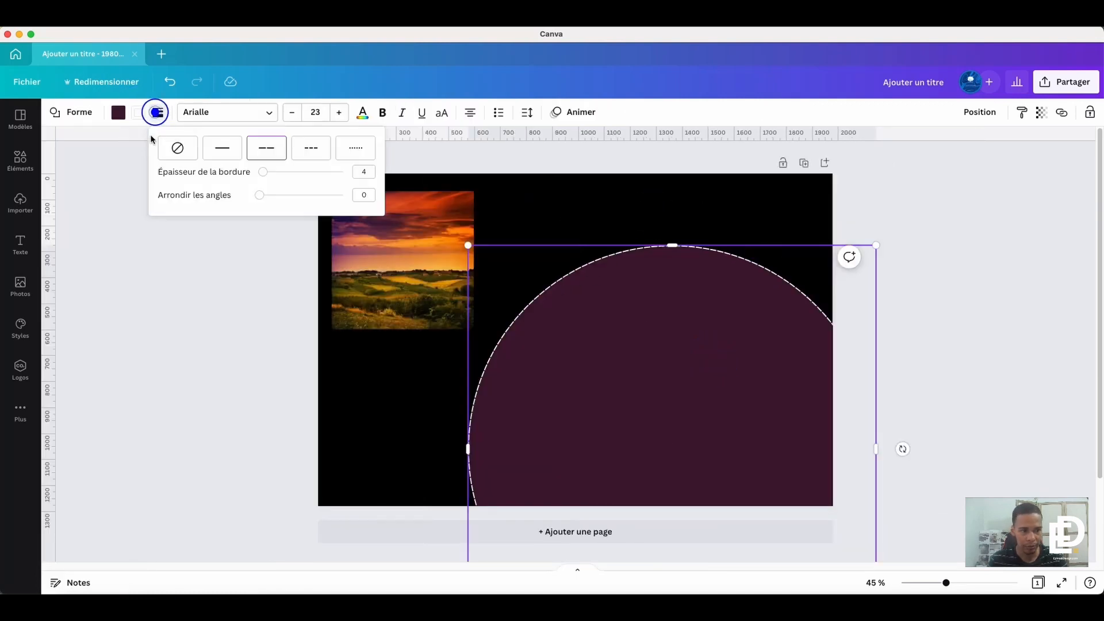
left_click(309, 151)
left_click(366, 147)
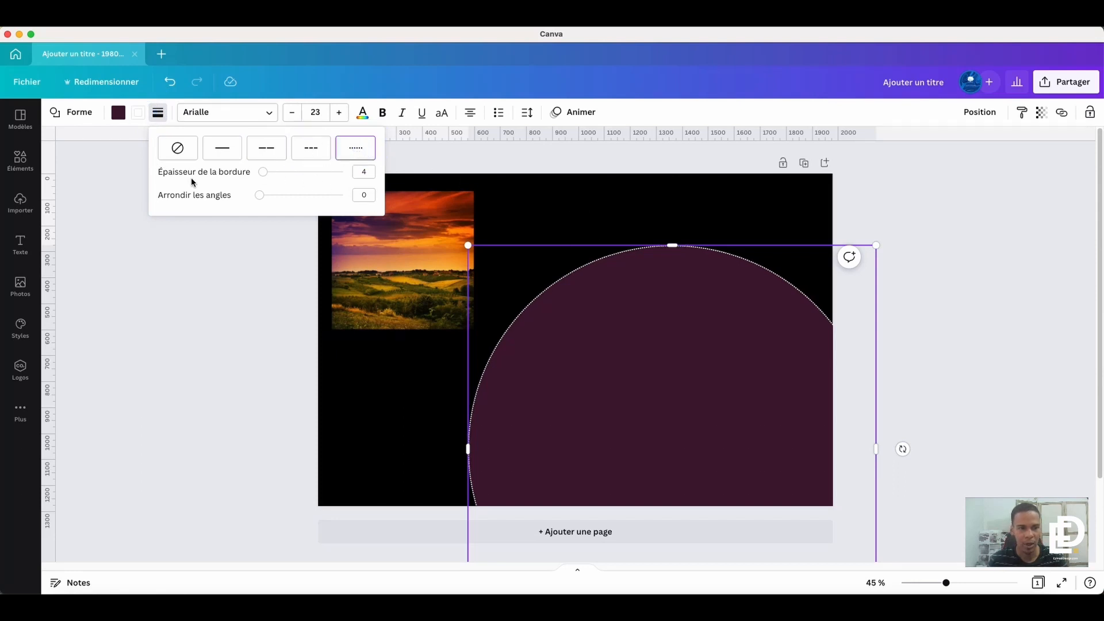
left_click_drag(263, 176, 322, 174)
- Compare the short-dash, long-dash and solid border styles, ending on the dotted style with a border thickness of 16
left_click(314, 148)
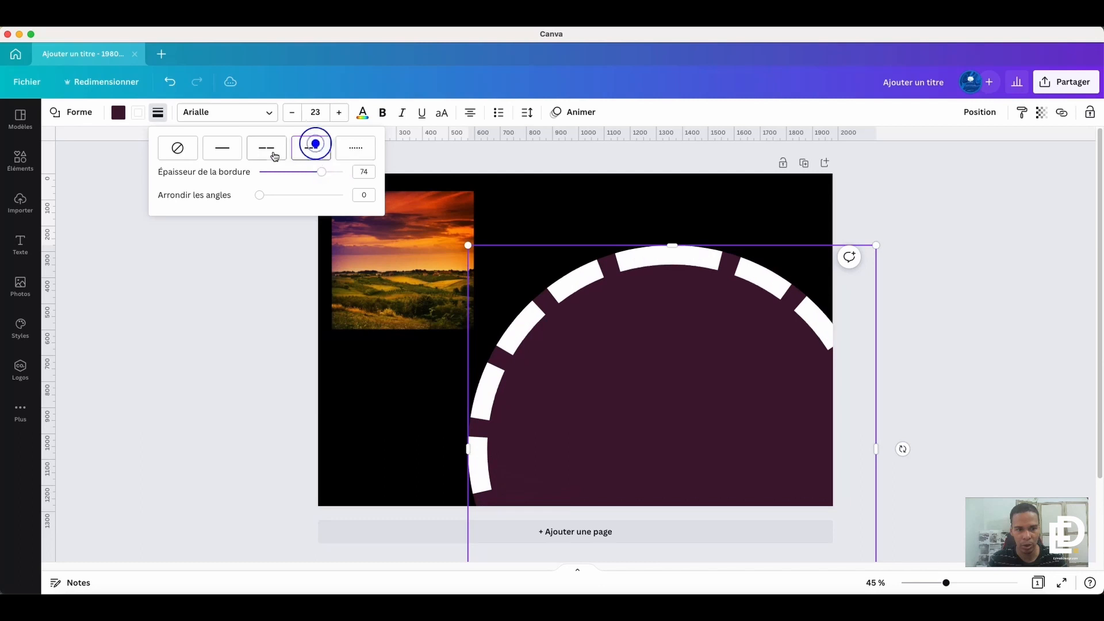
left_click(272, 148)
left_click(224, 150)
left_click(276, 148)
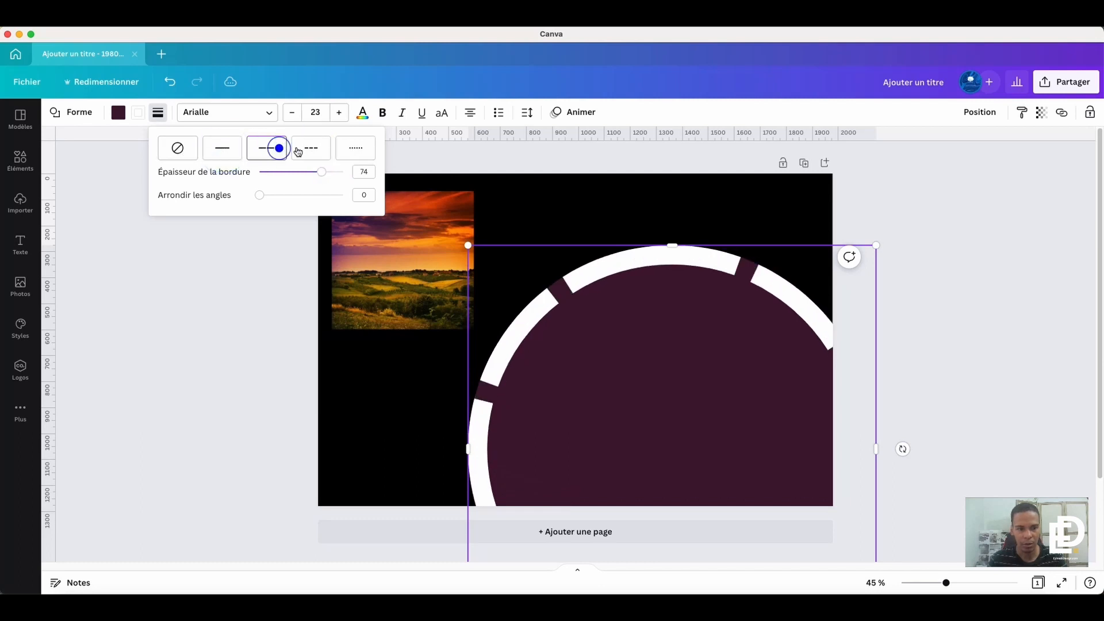
left_click(311, 148)
left_click(355, 147)
left_click_drag(320, 172, 321, 207)
- Reposition the circle on the page, turn it into a square and move it clear of the photo
left_click_drag(586, 325, 567, 306)
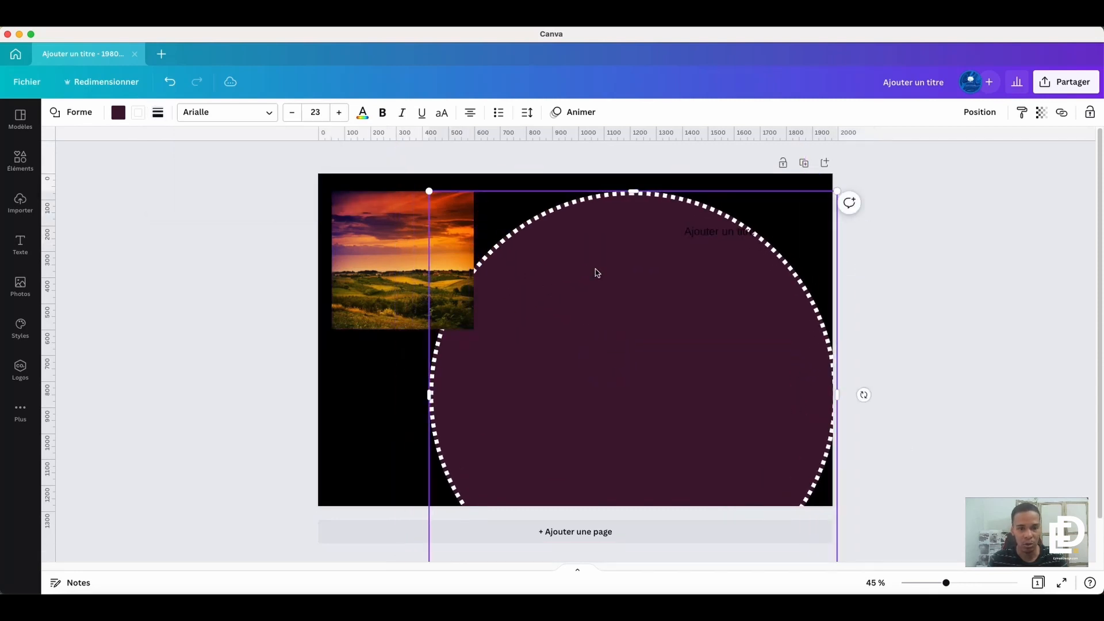
left_click_drag(597, 273, 624, 282)
left_click(74, 118)
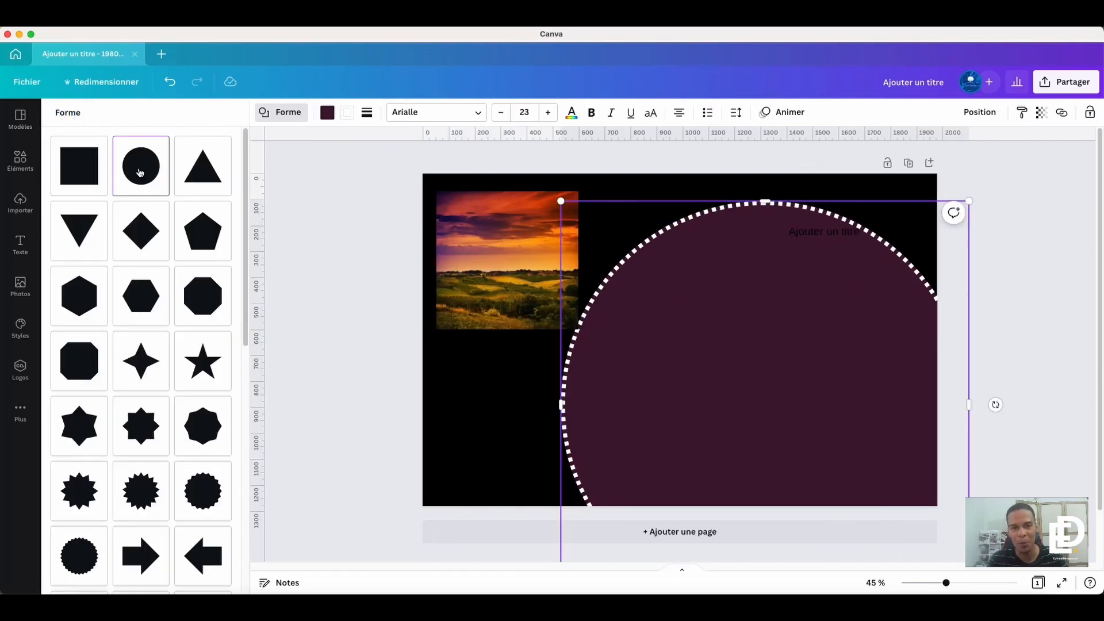
left_click(95, 166)
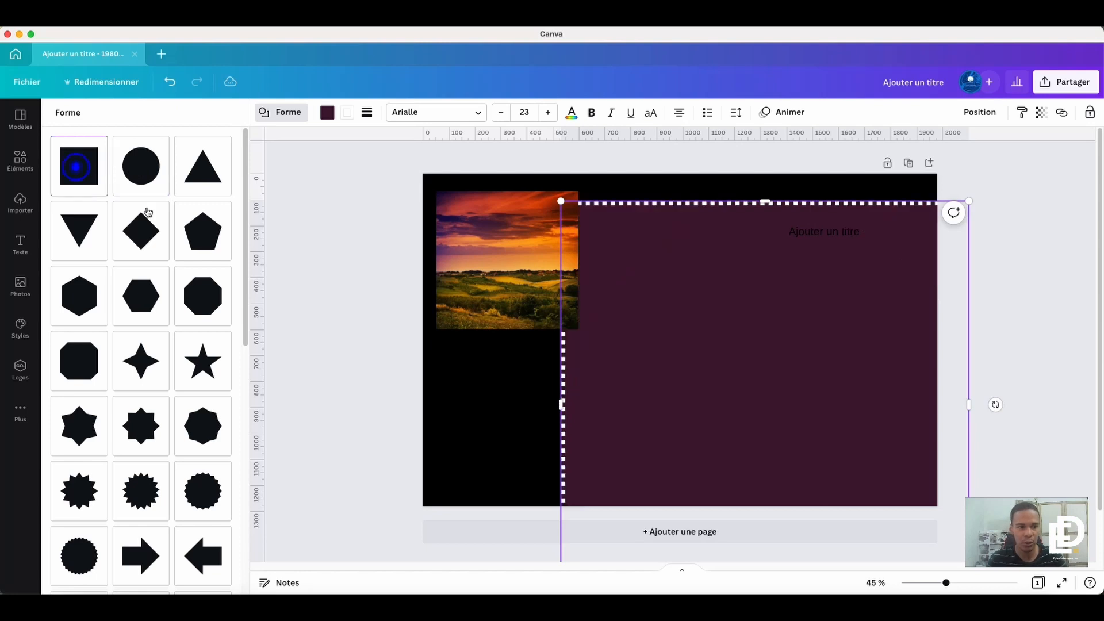
left_click_drag(659, 281, 737, 303)
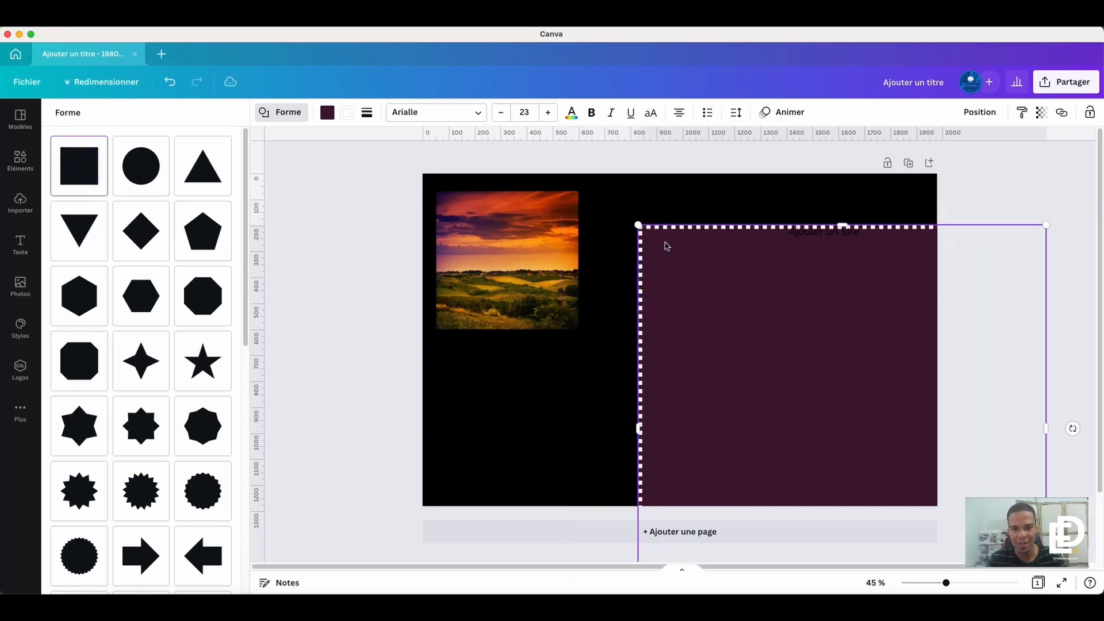
- Remove the square's border and round its corners to 85
left_click(367, 112)
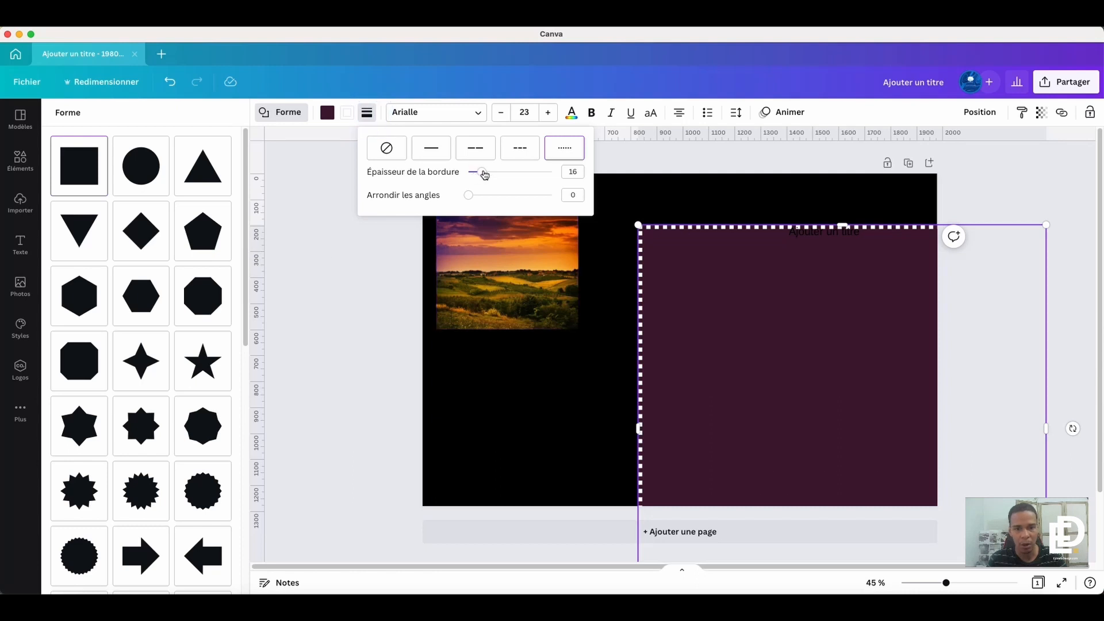
left_click(403, 151)
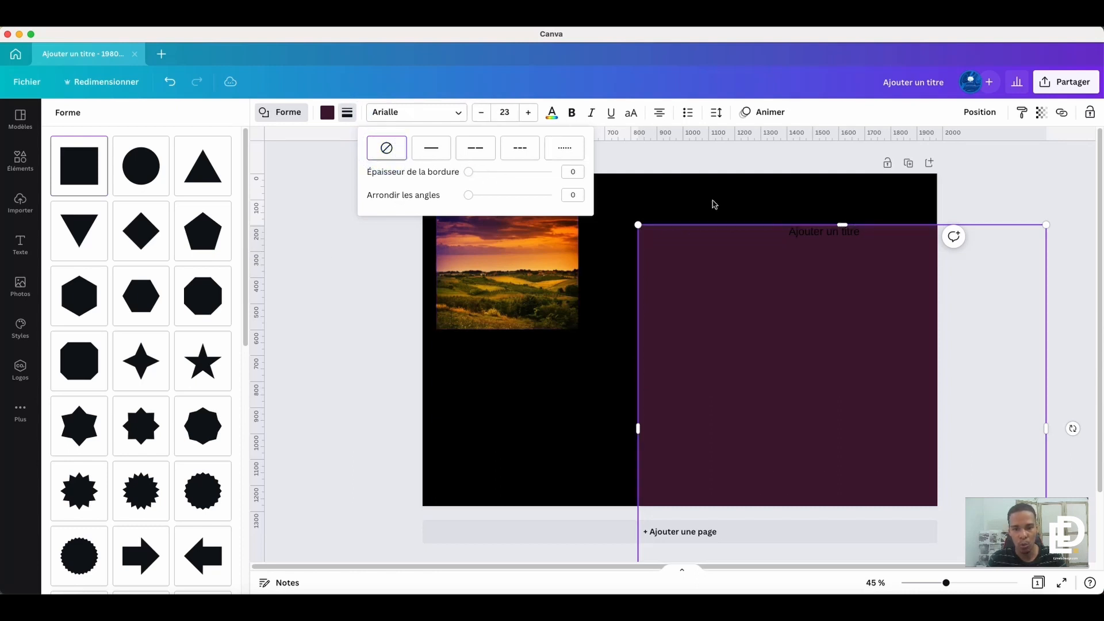
left_click_drag(471, 203, 540, 199)
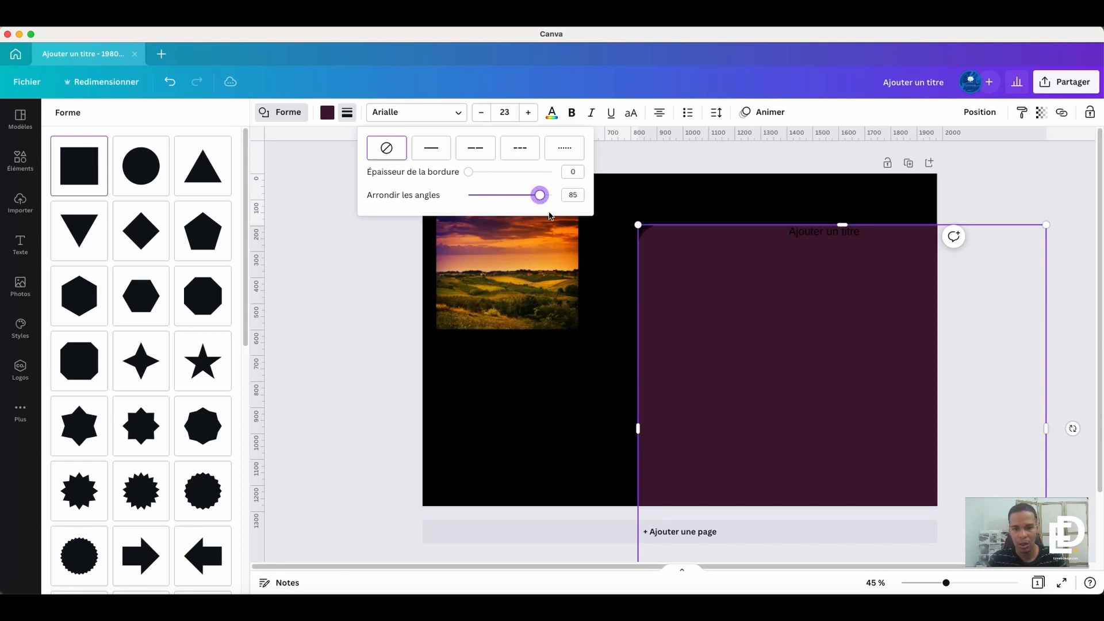
- Shrink the rounded square to fit inside the page beside the photo and widen it into a rectangle
left_click_drag(656, 233, 653, 284)
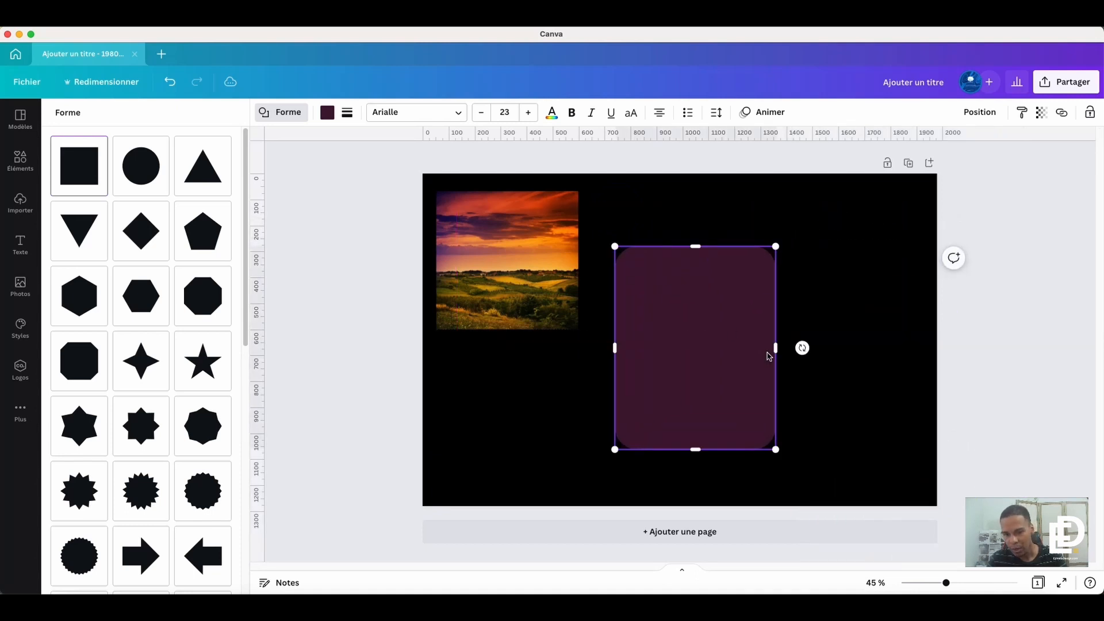
left_click_drag(778, 350, 873, 348)
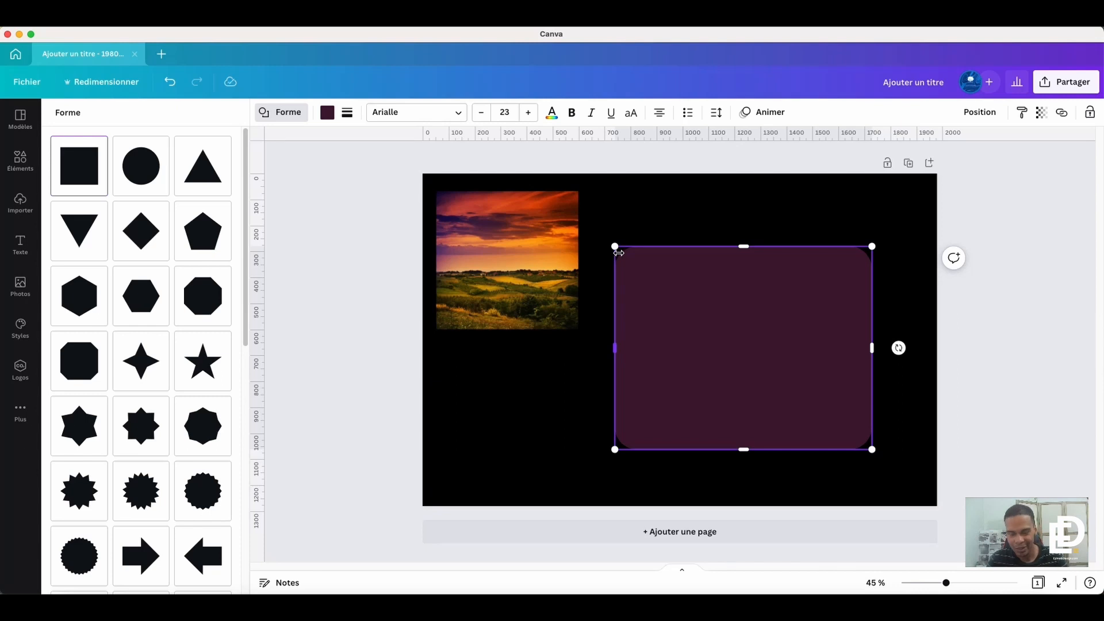
- Change the rounded rectangle into a triangle and round its corners to 87
left_click(203, 167)
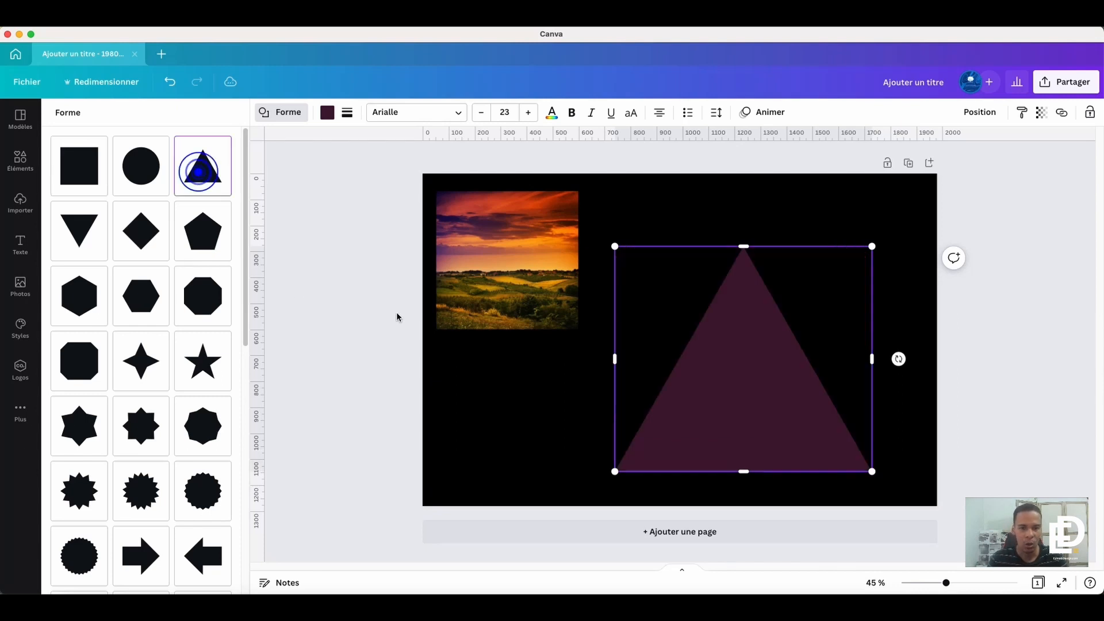
left_click(346, 114)
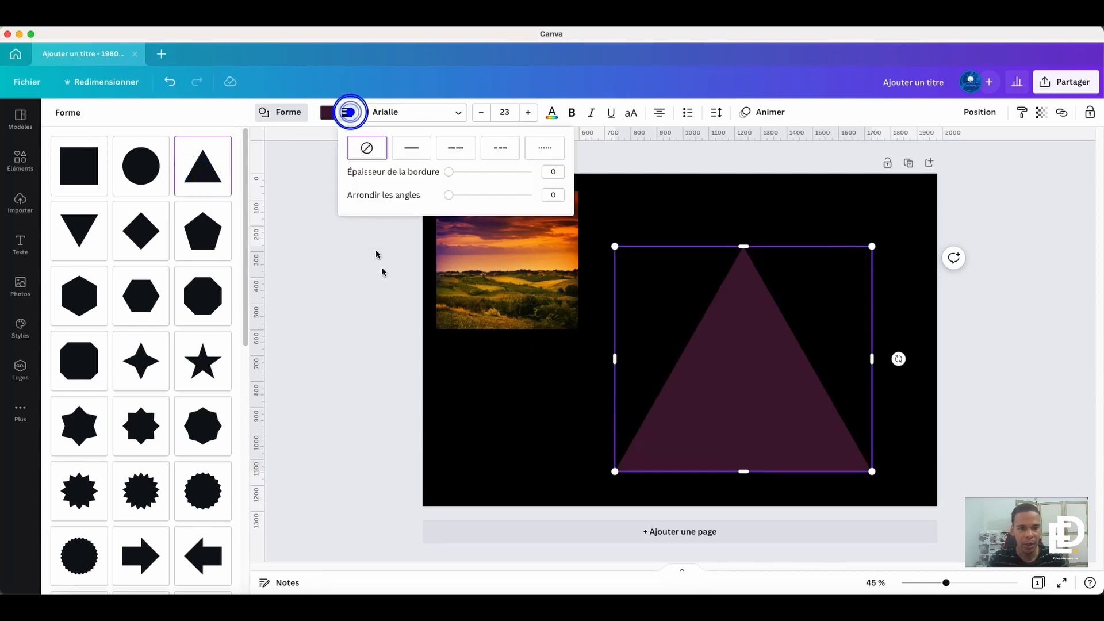
left_click_drag(451, 200, 522, 200)
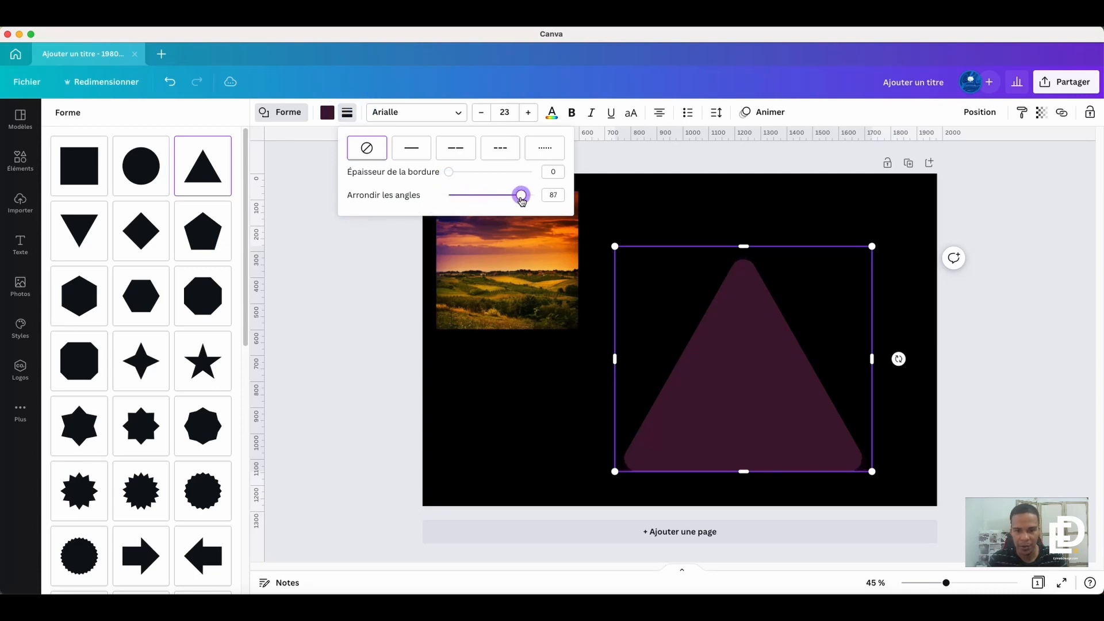
- Change the triangle into the many-pointed badge shape and round its corners to 89
left_click(214, 474)
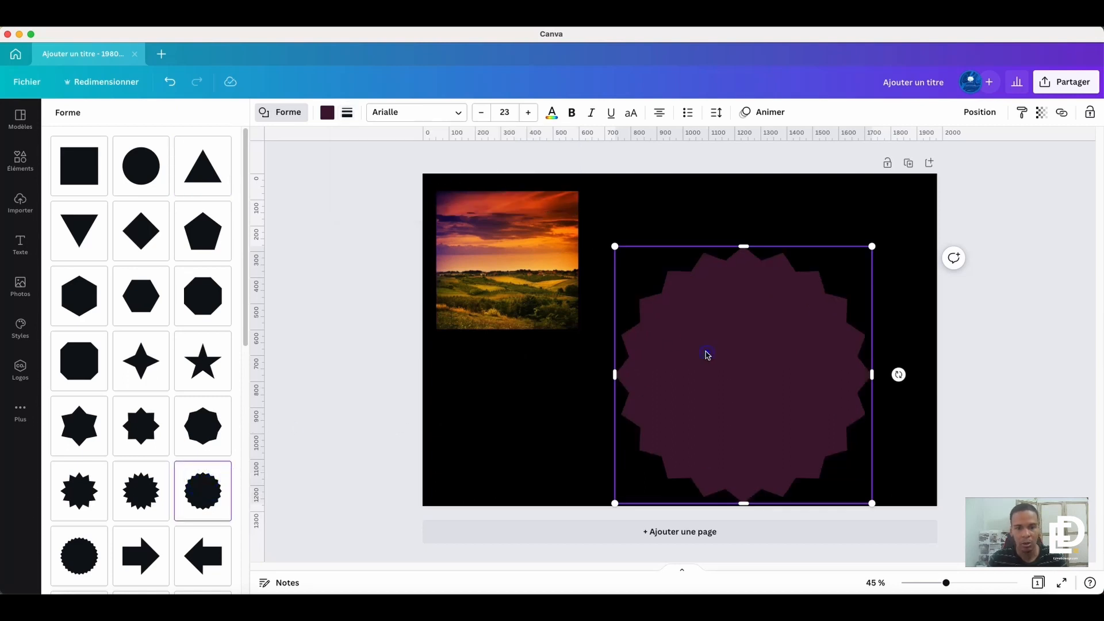
left_click(348, 113)
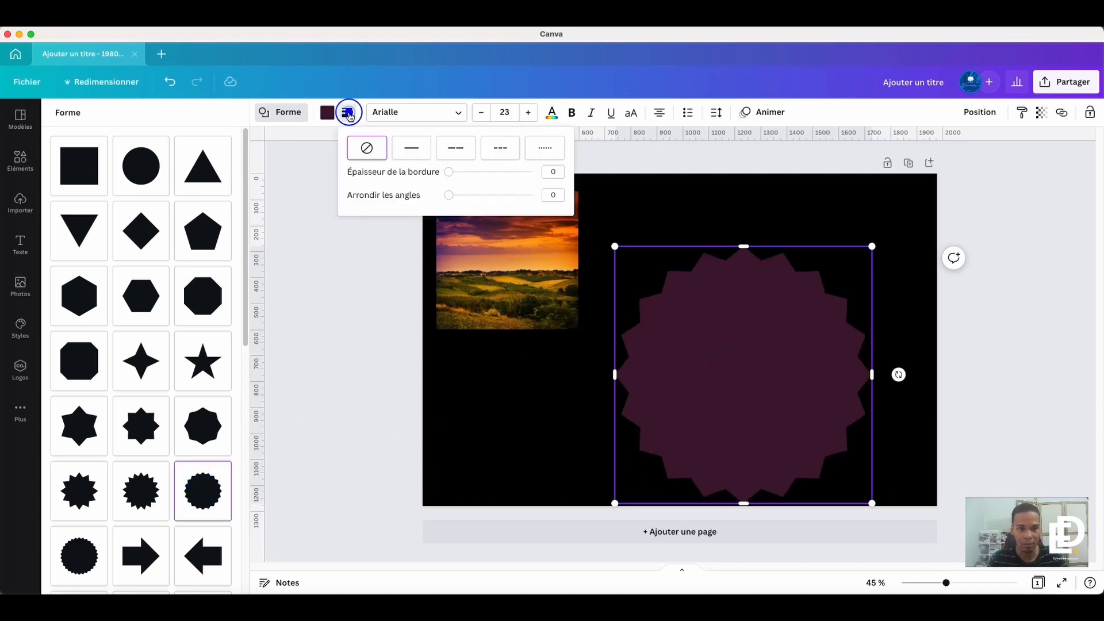
left_click_drag(453, 199, 523, 203)
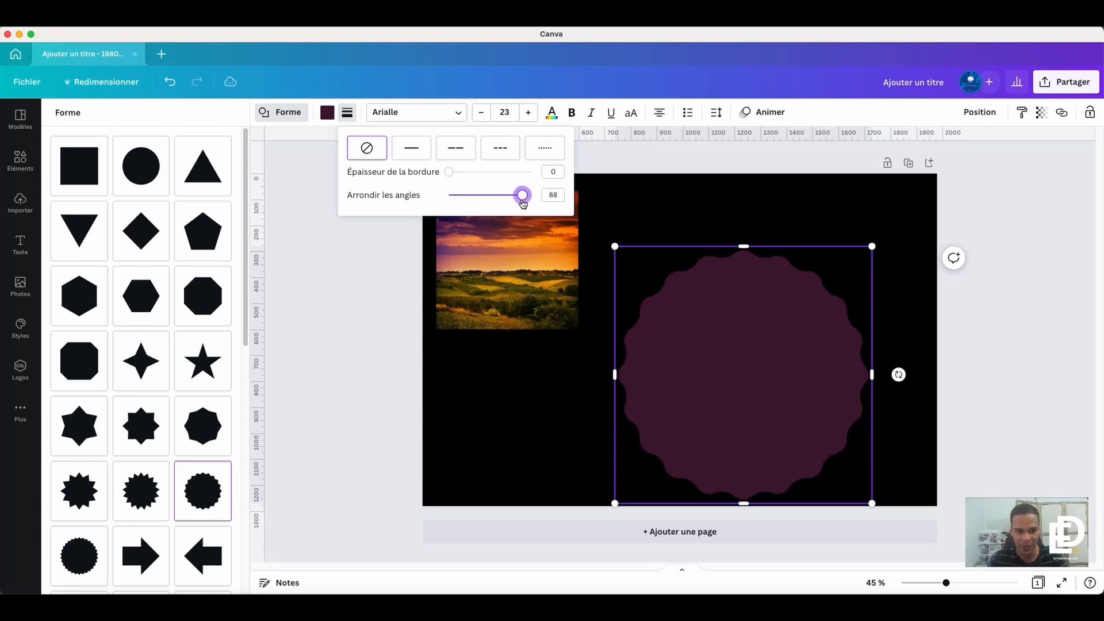
left_click(742, 183)
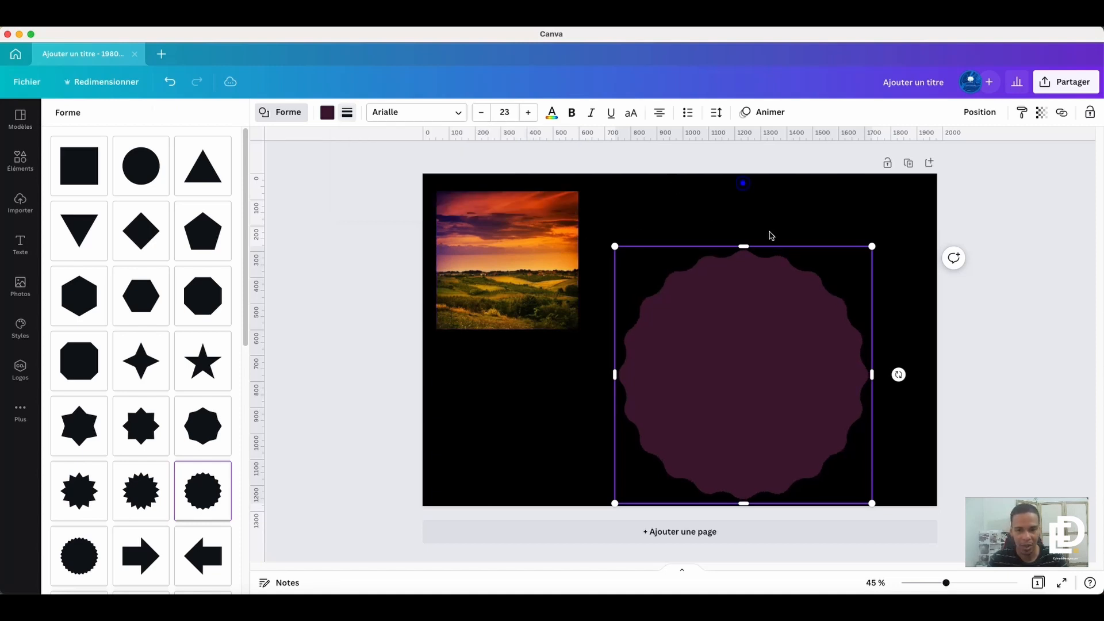
- Reposition the scalloped badge below the title and set the page background back to white
left_click_drag(685, 360, 677, 301)
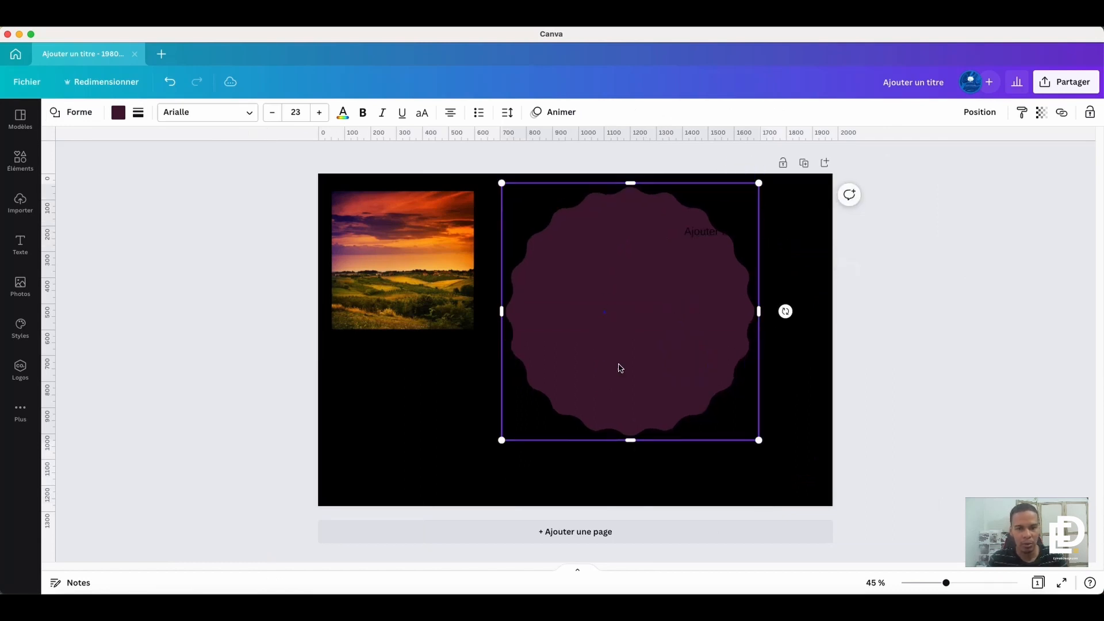
left_click(449, 411)
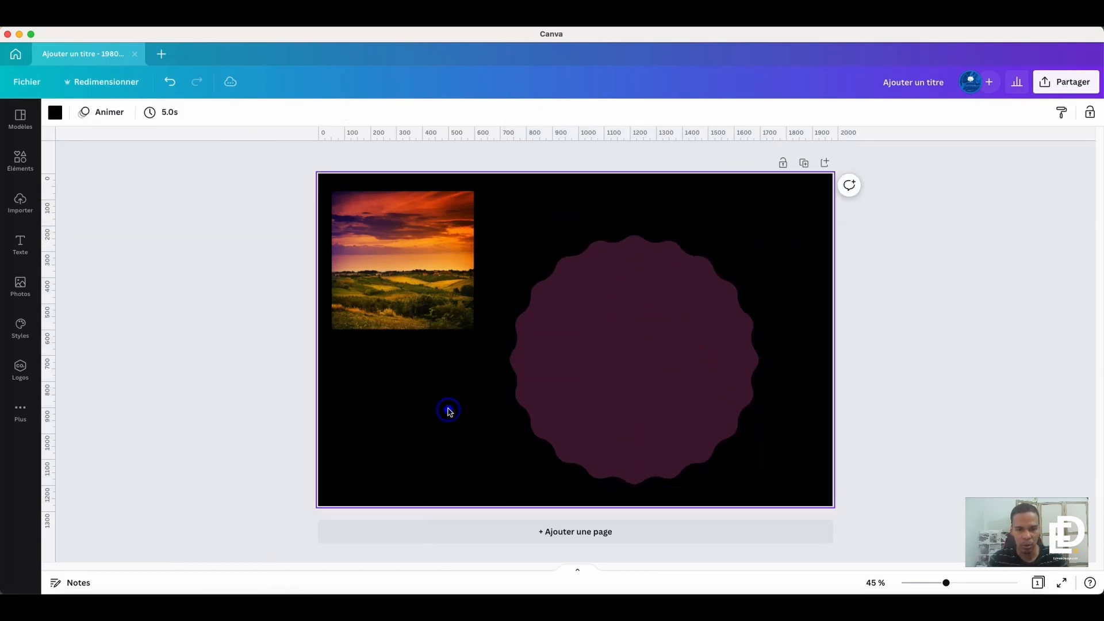
left_click_drag(632, 387, 609, 405)
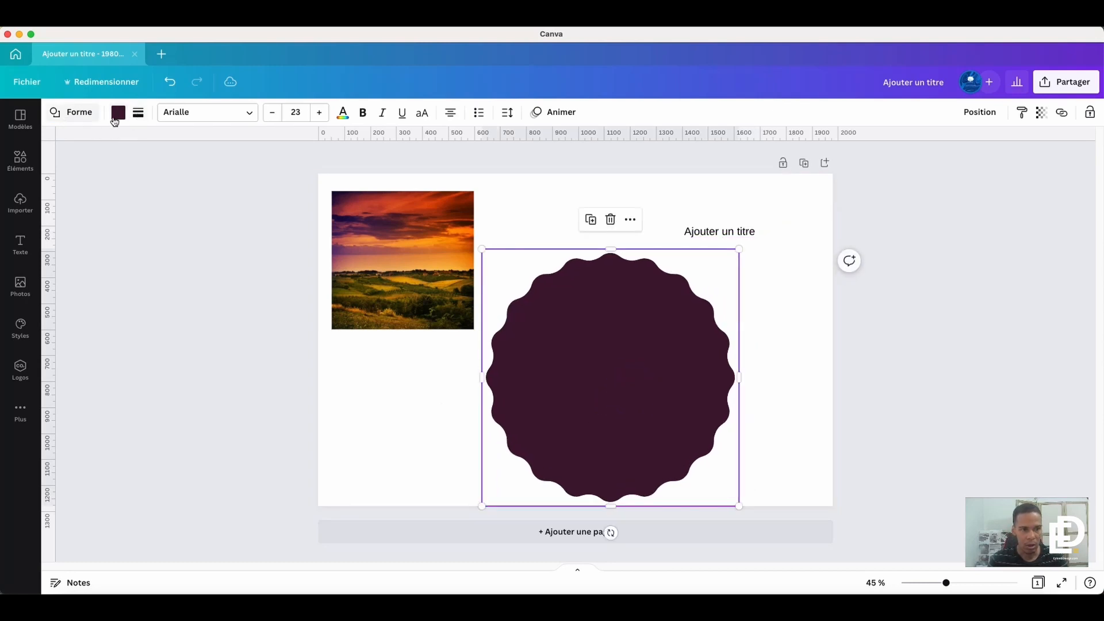
left_click(139, 114)
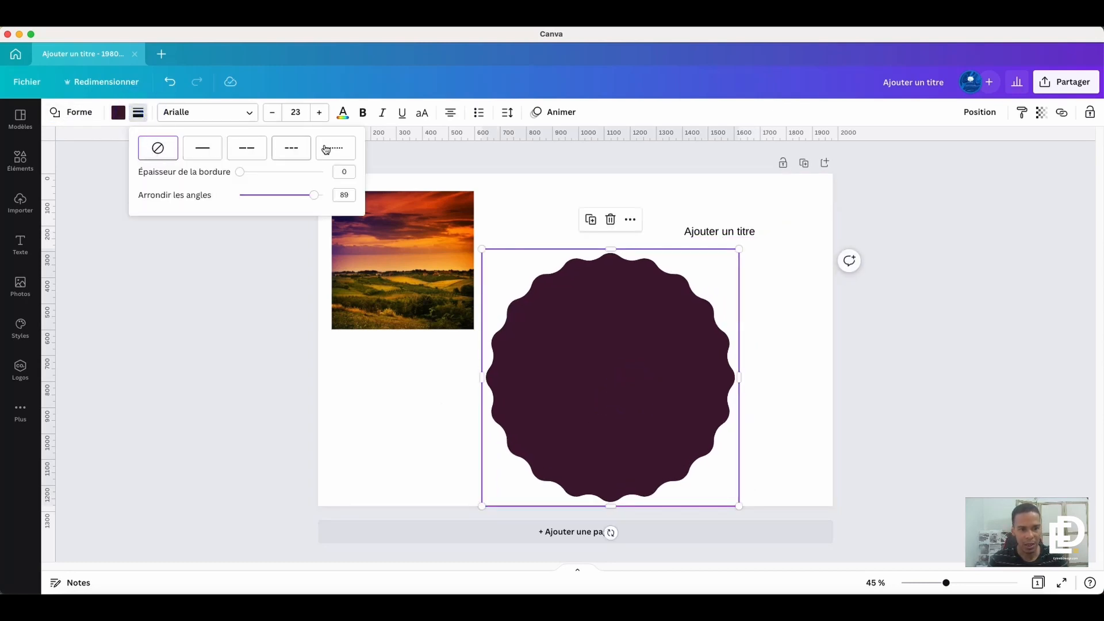
left_click_drag(576, 320, 575, 313)
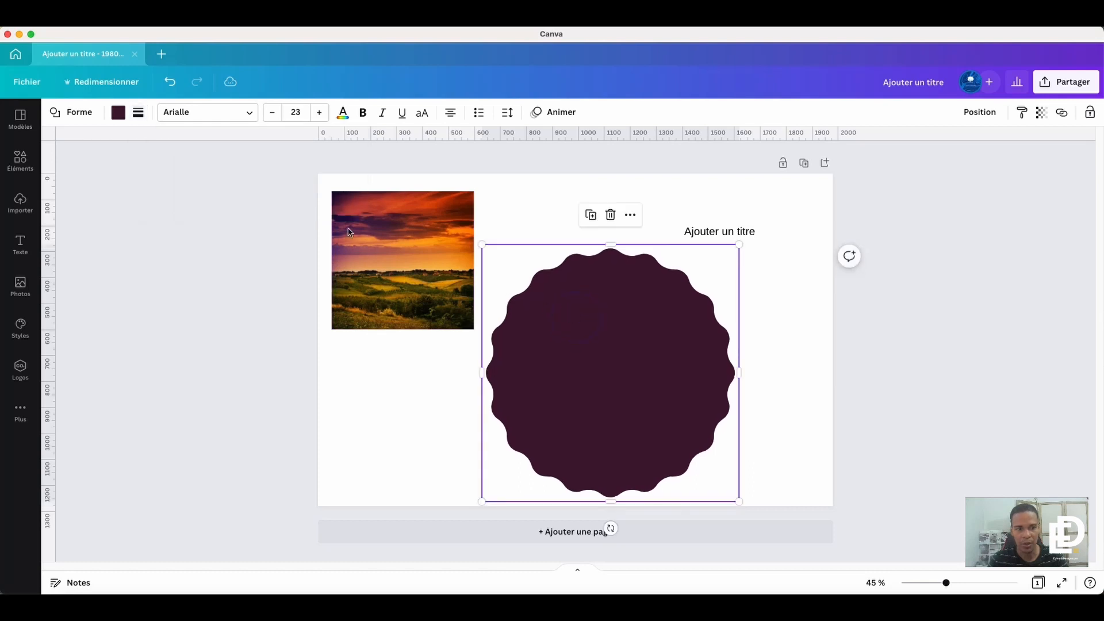
- Give the scalloped badge a solid border and set the border colour to black
left_click(138, 114)
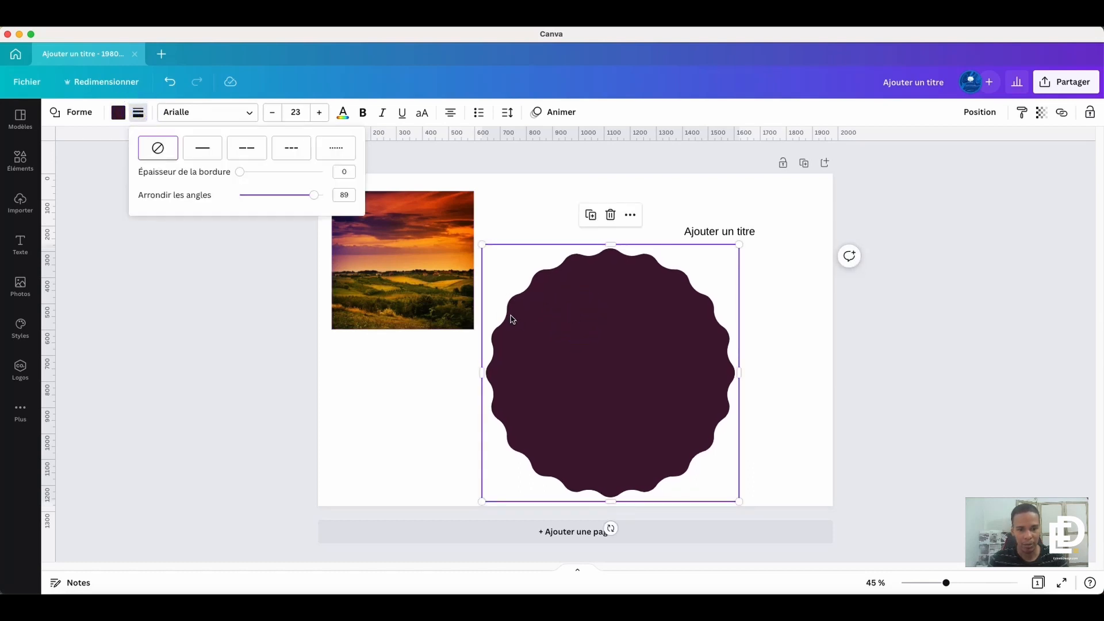
left_click(197, 148)
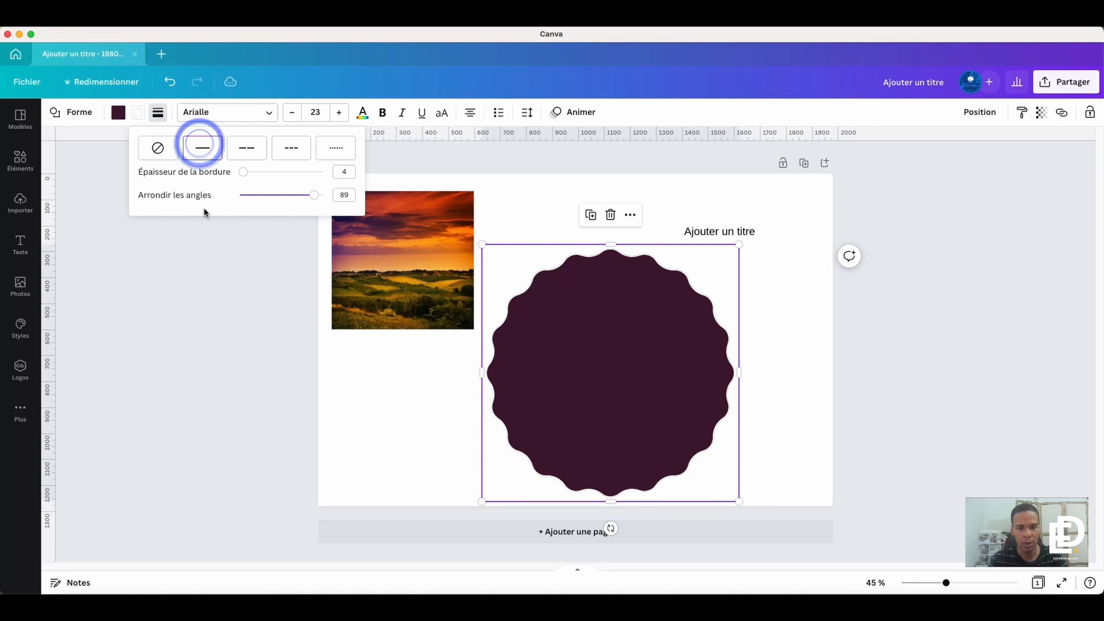
left_click(138, 115)
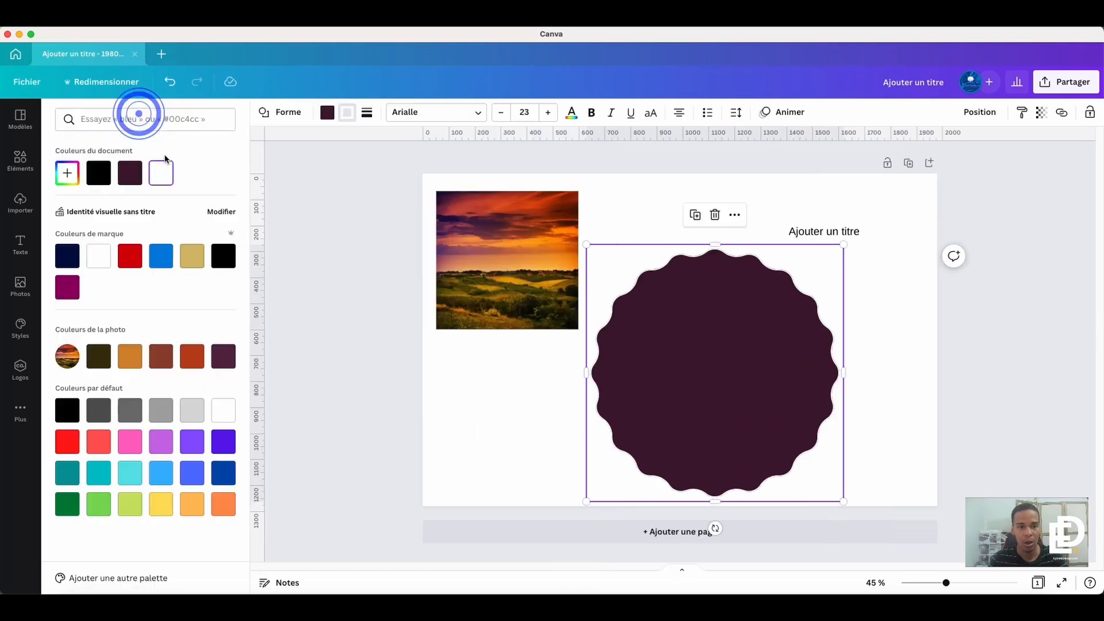
left_click(223, 259)
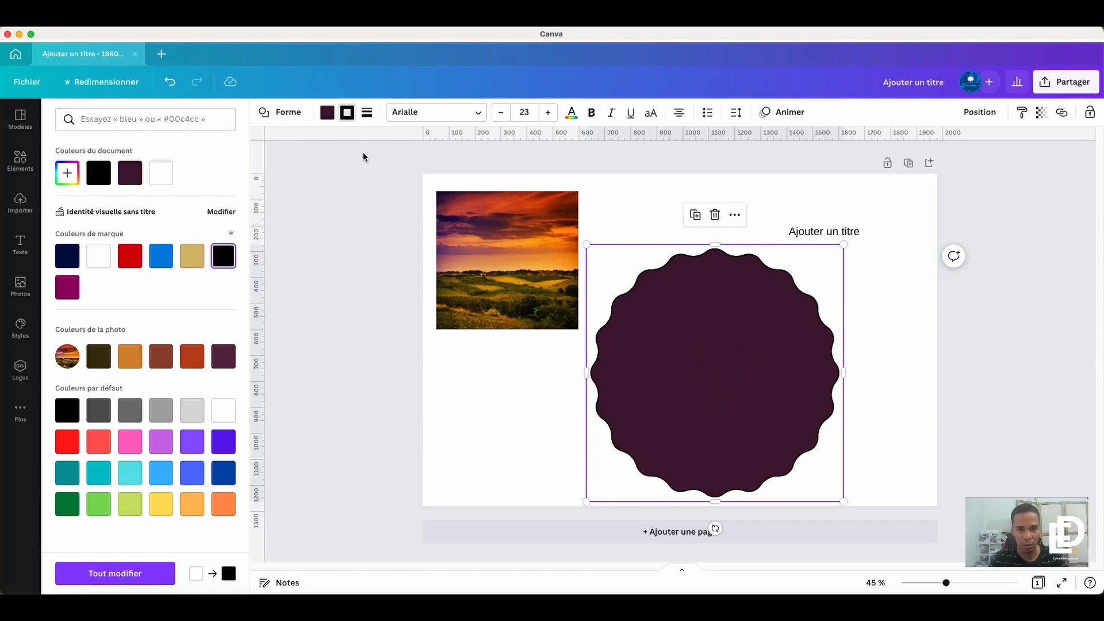
- Remove the scalloped badge's fill colour, leaving only its black outline
left_click(328, 114)
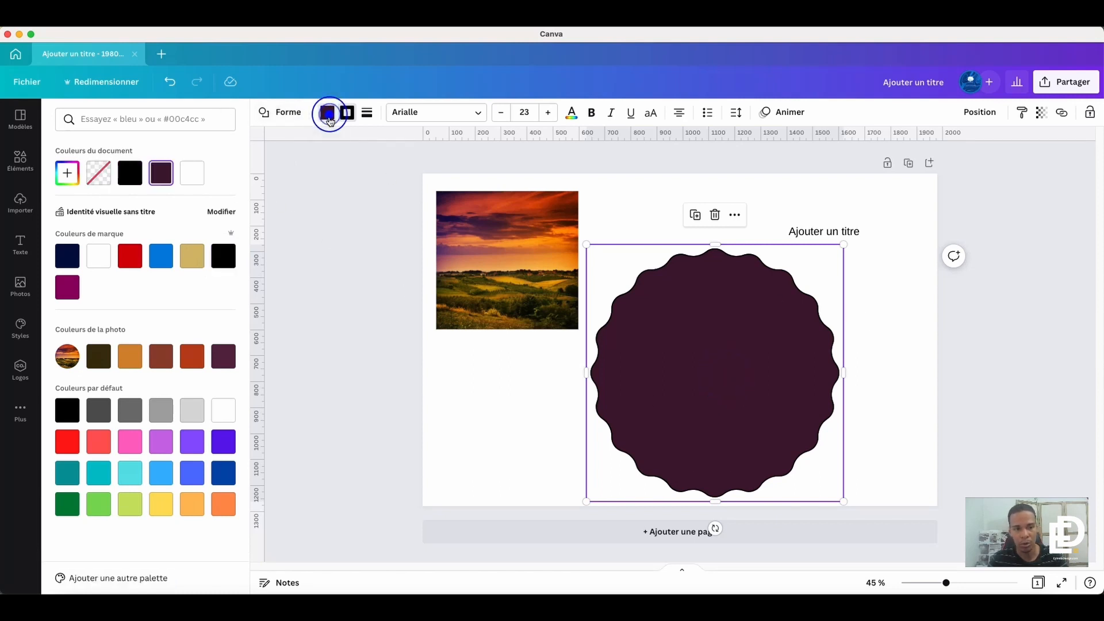
left_click(103, 176)
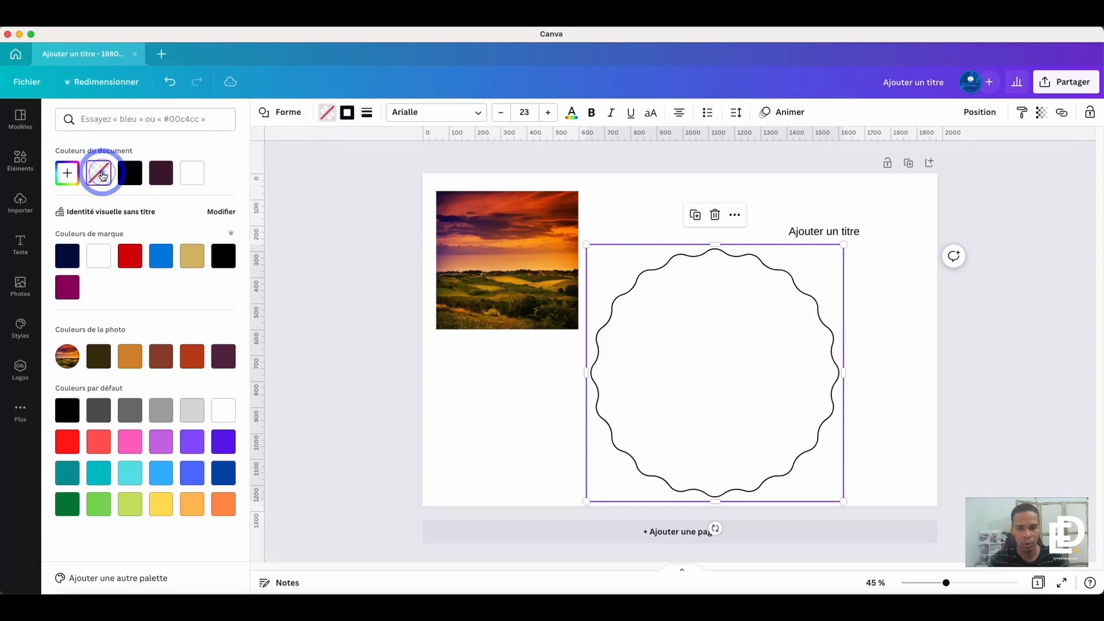
left_click(760, 368)
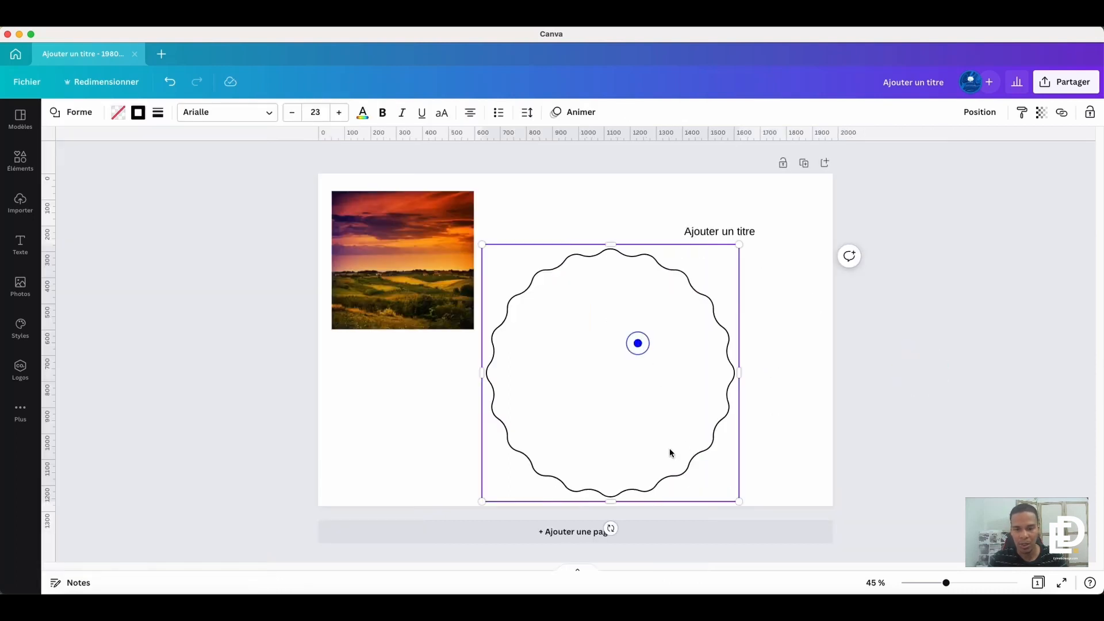
- Move the scalloped badge so it overlaps the photo and bring it forward one level
mouse_move(671, 452)
left_mouse_down()
mouse_move(631, 385)
mouse_move(675, 340)
mouse_move(712, 336)
mouse_move(595, 338)
mouse_move(516, 357)
left_mouse_up()
right_click(557, 324)
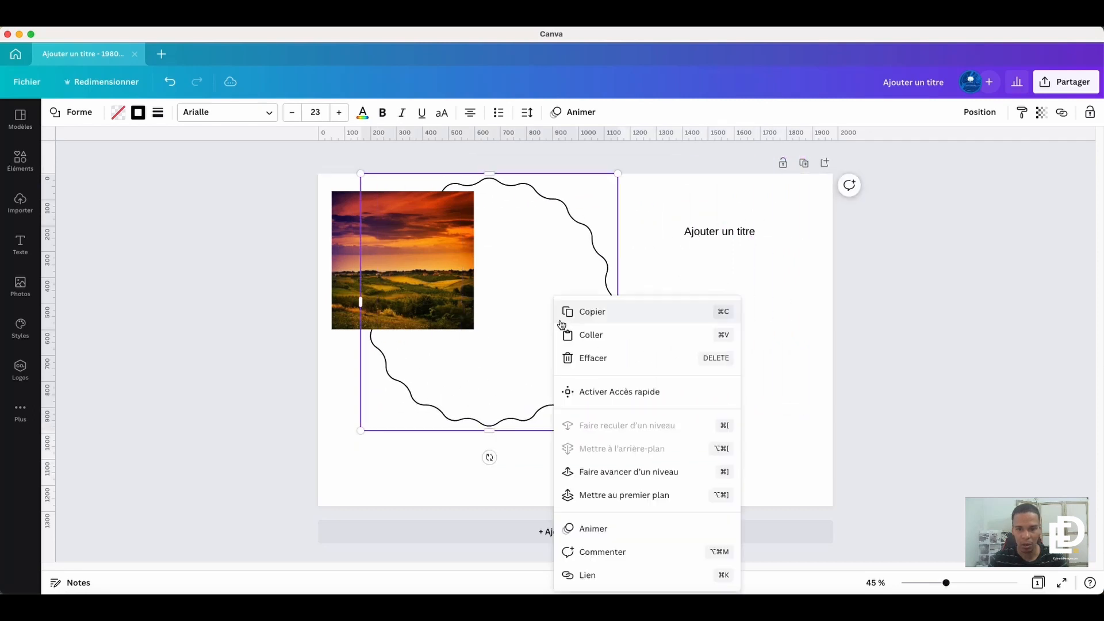
left_click(634, 461)
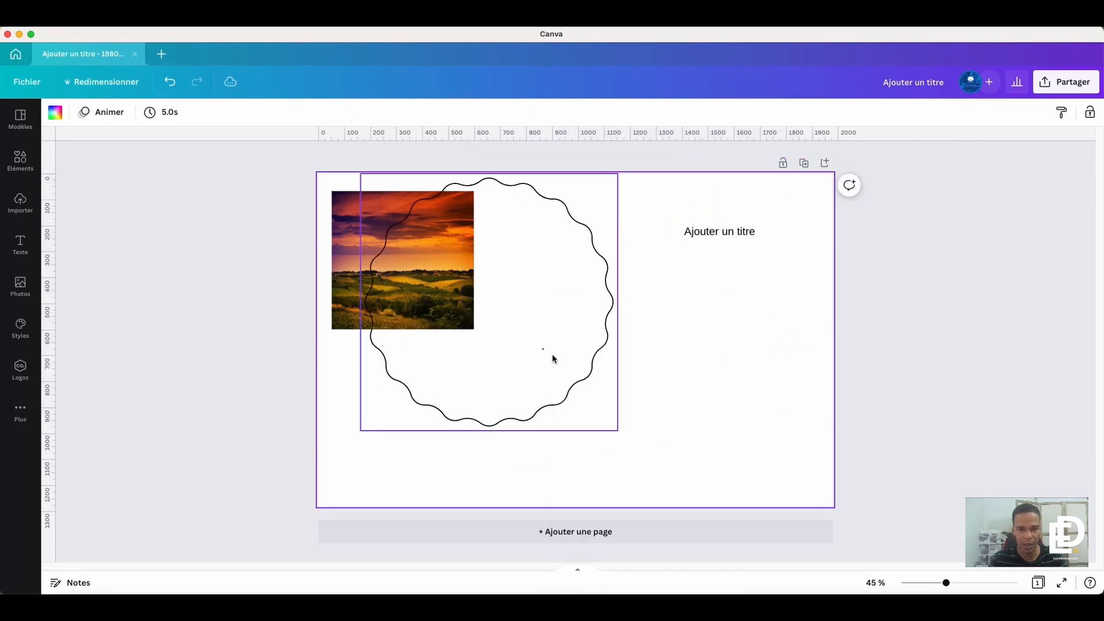
mouse_move(543, 349)
left_mouse_down()
mouse_move(562, 415)
mouse_move(469, 320)
mouse_move(569, 308)
mouse_move(593, 367)
mouse_move(579, 397)
left_mouse_up()
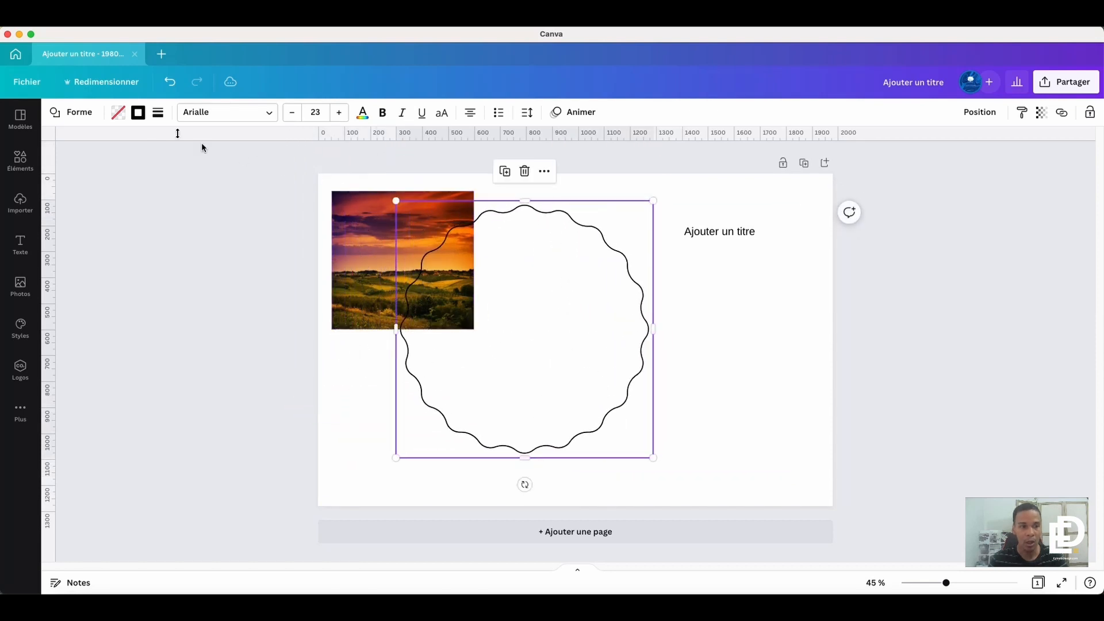
- Fill the scalloped badge with white over the photo and return its fill to transparent
left_click(118, 113)
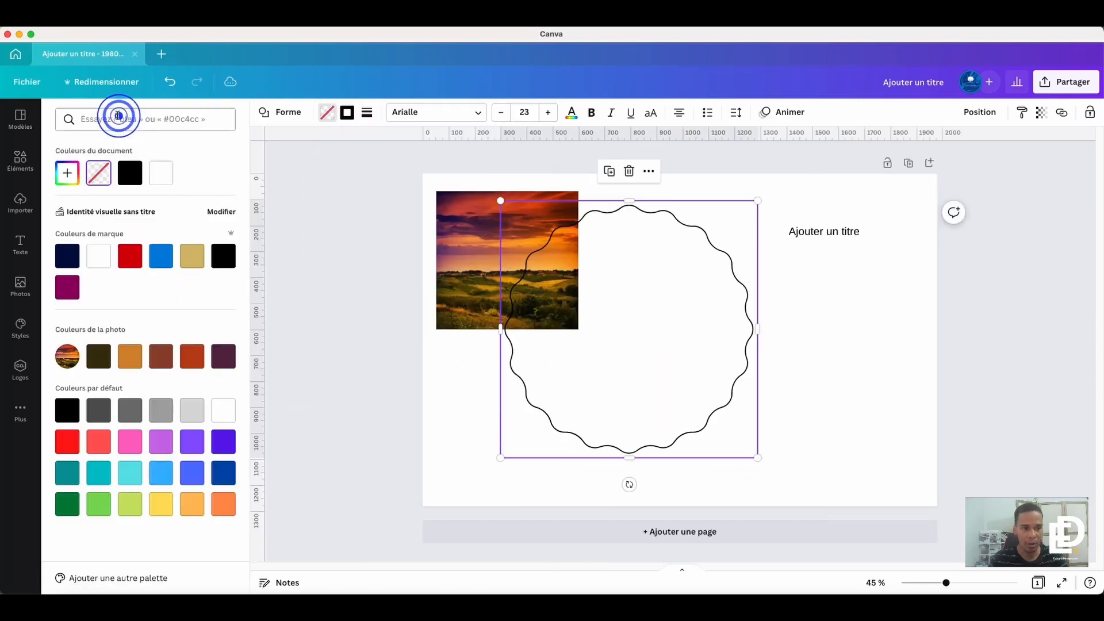
left_click(163, 179)
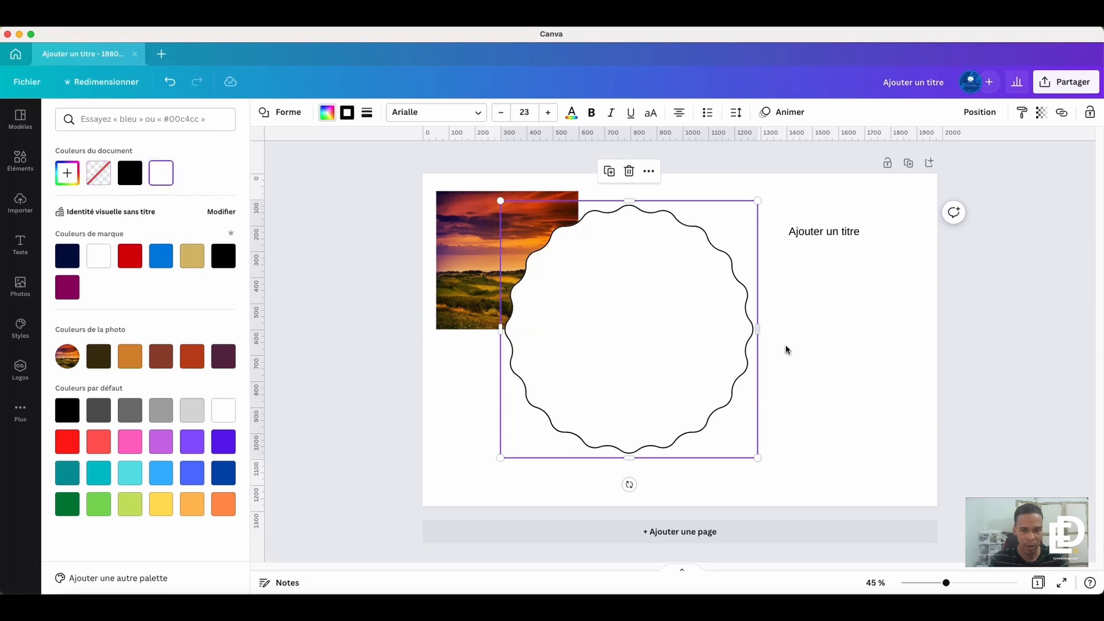
left_click(99, 173)
left_click(695, 322)
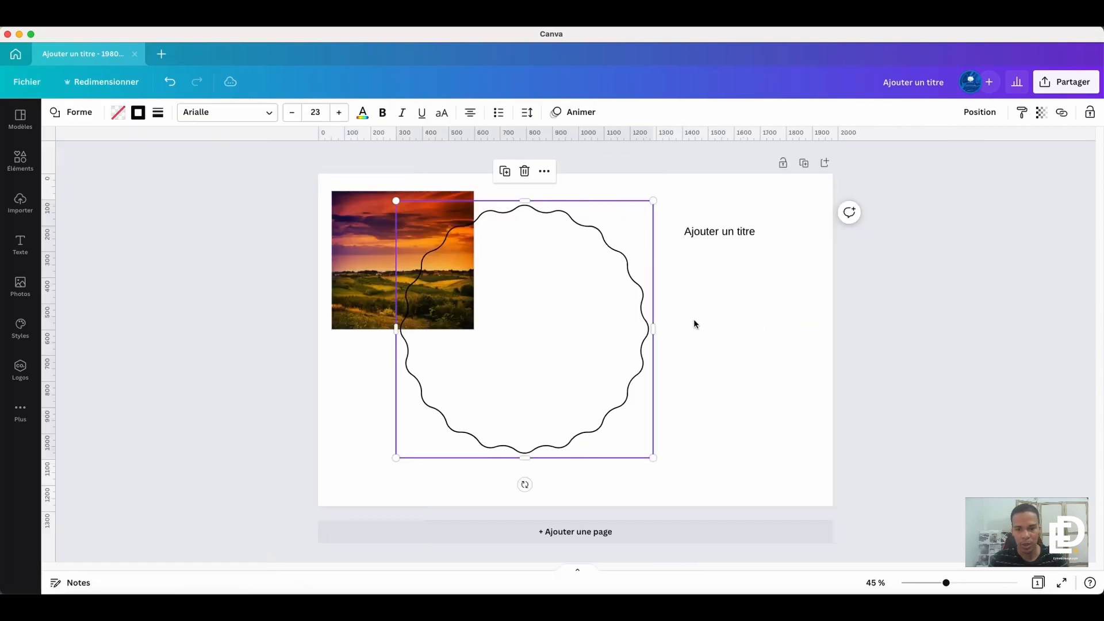
- Shrink the scalloped badge to about 420 px wide and place it between the photo and the title
left_click_drag(577, 327, 627, 334)
left_click_drag(448, 207, 636, 365)
mouse_move(664, 411)
left_mouse_down()
mouse_move(584, 262)
mouse_move(723, 263)
mouse_move(594, 271)
mouse_move(594, 292)
left_mouse_up()
left_click(744, 328)
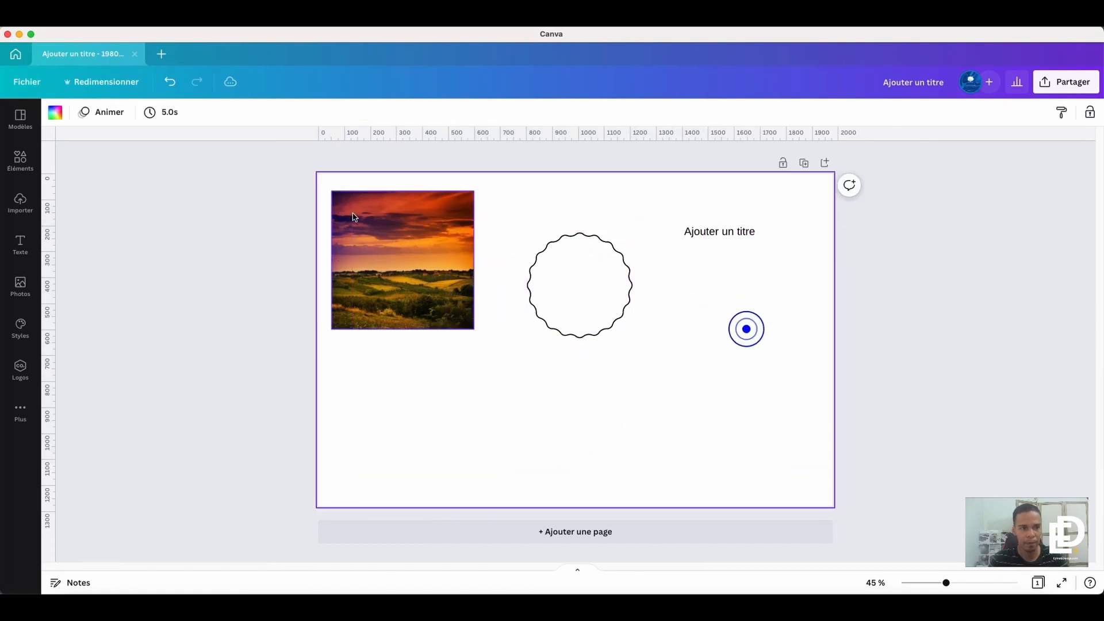
- Open the badge's text and the title for editing to compare their text formatting options
left_click(584, 295)
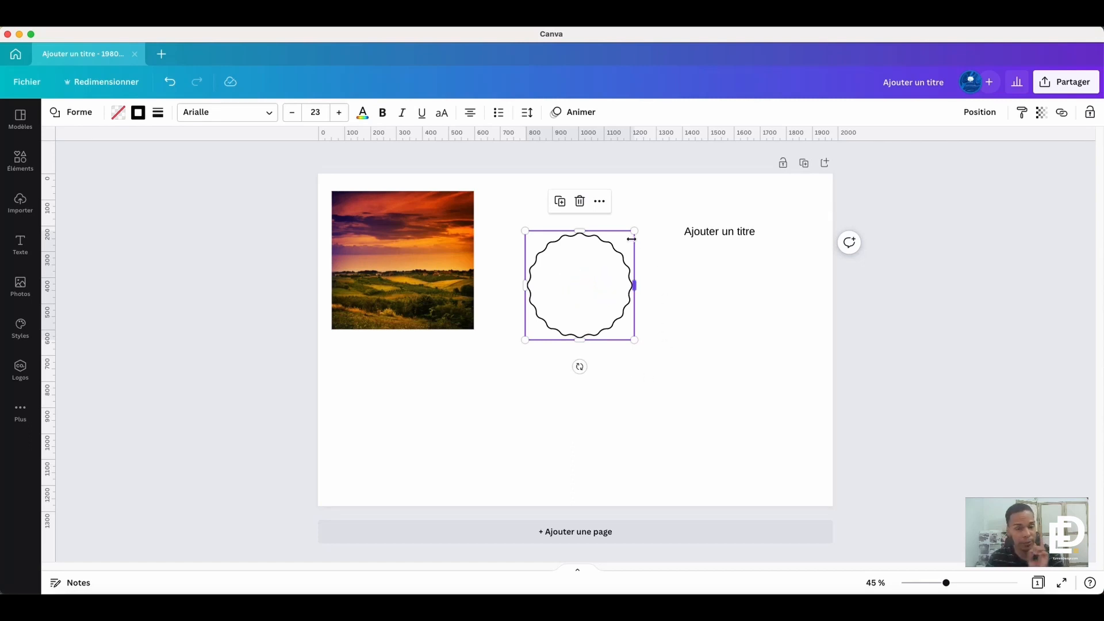
left_click(577, 283)
left_click(577, 284)
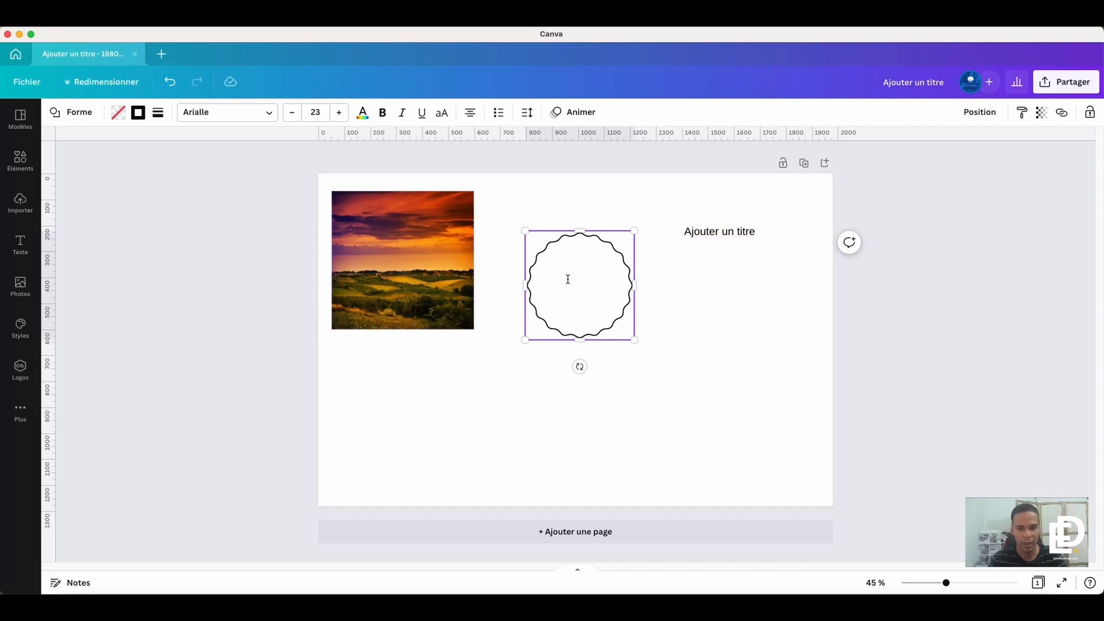
left_click(707, 236)
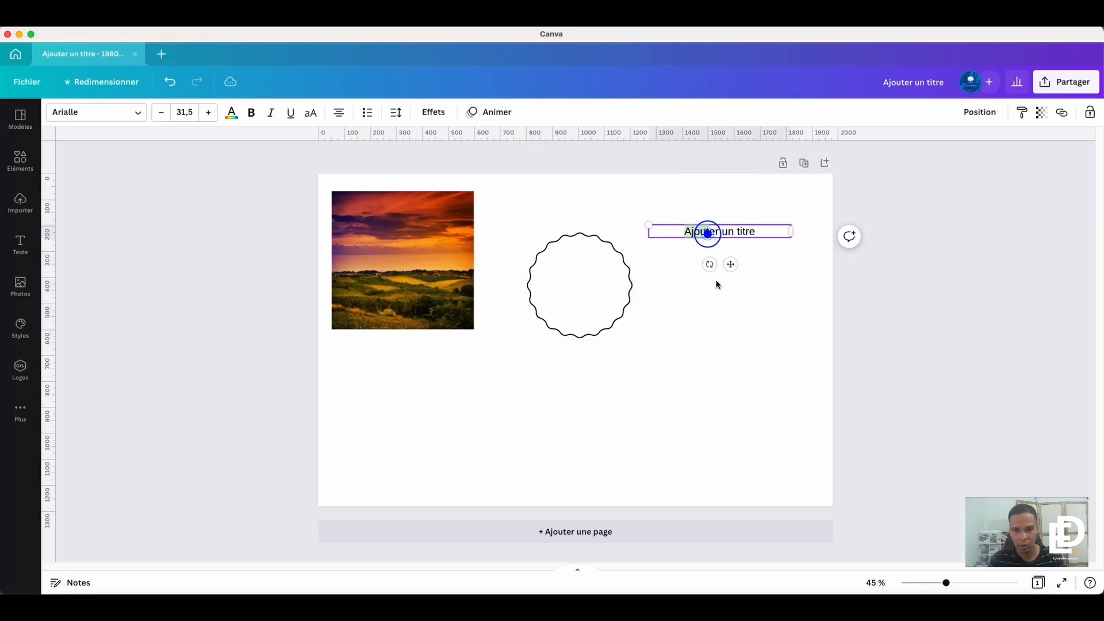
left_click(731, 232)
left_click(766, 231)
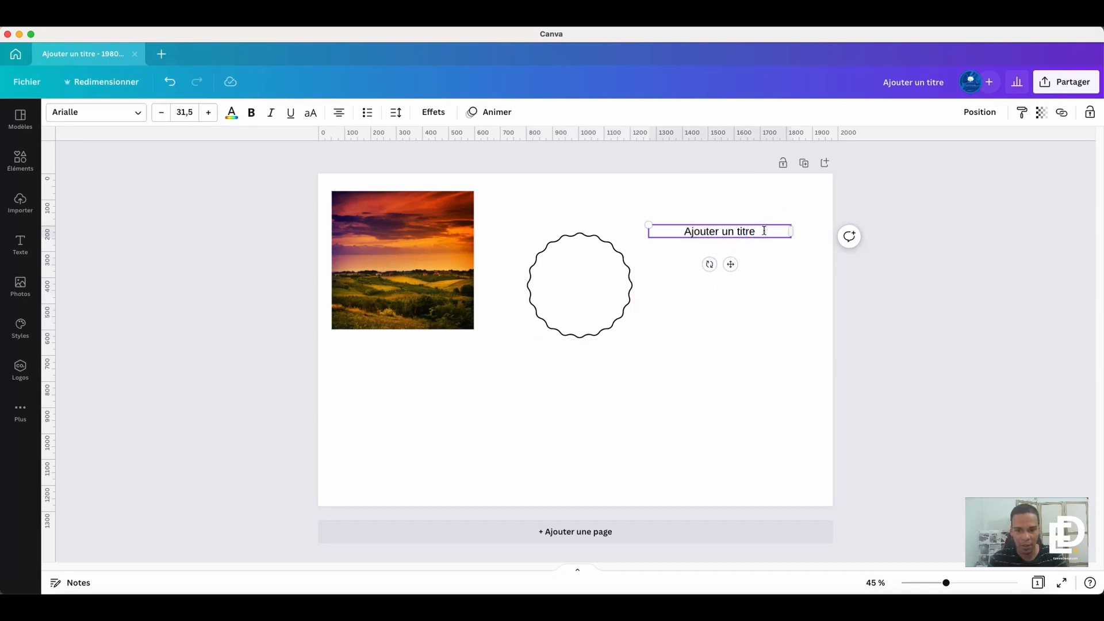
- Enter "texte" inside the scalloped badge and set its text colour to the dark navy brand colour
left_click(596, 280)
left_click(577, 281)
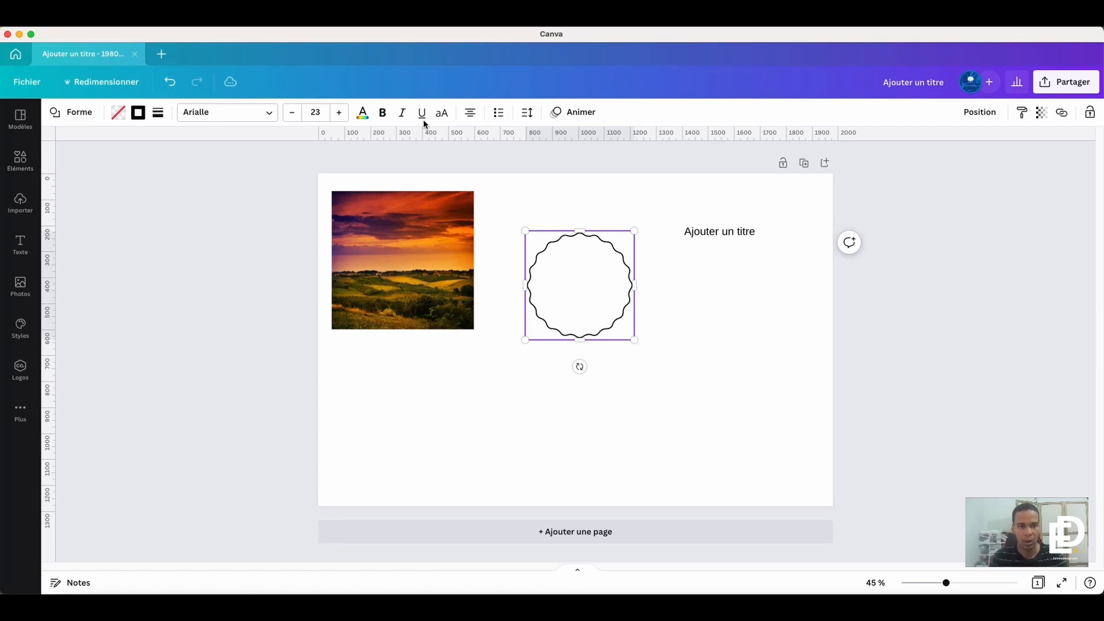
left_click(581, 283)
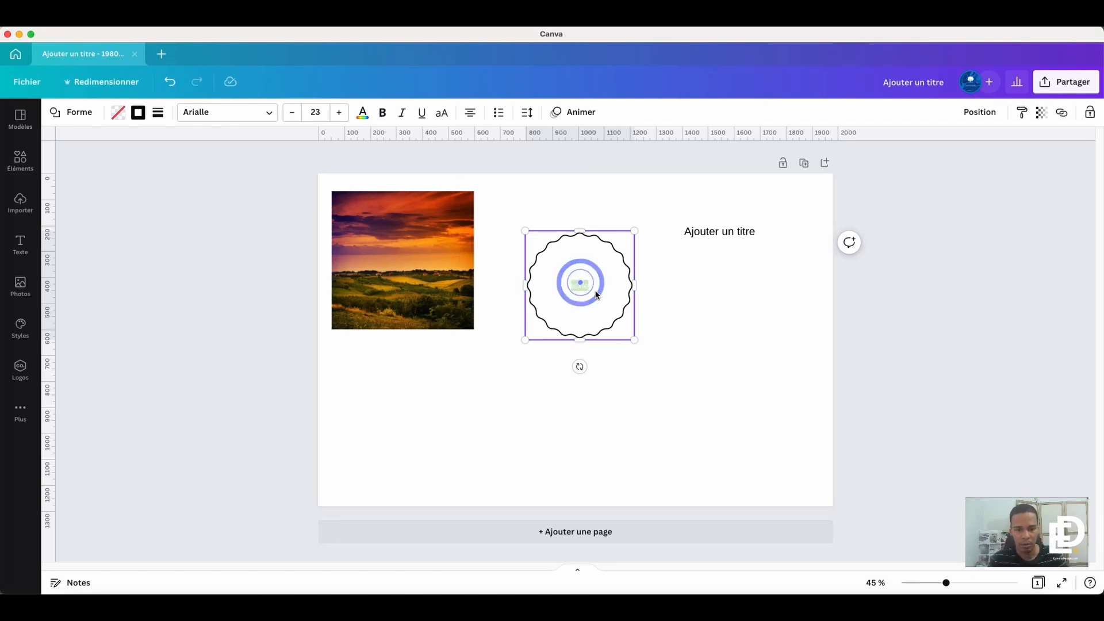
type("texte")
left_click(362, 115)
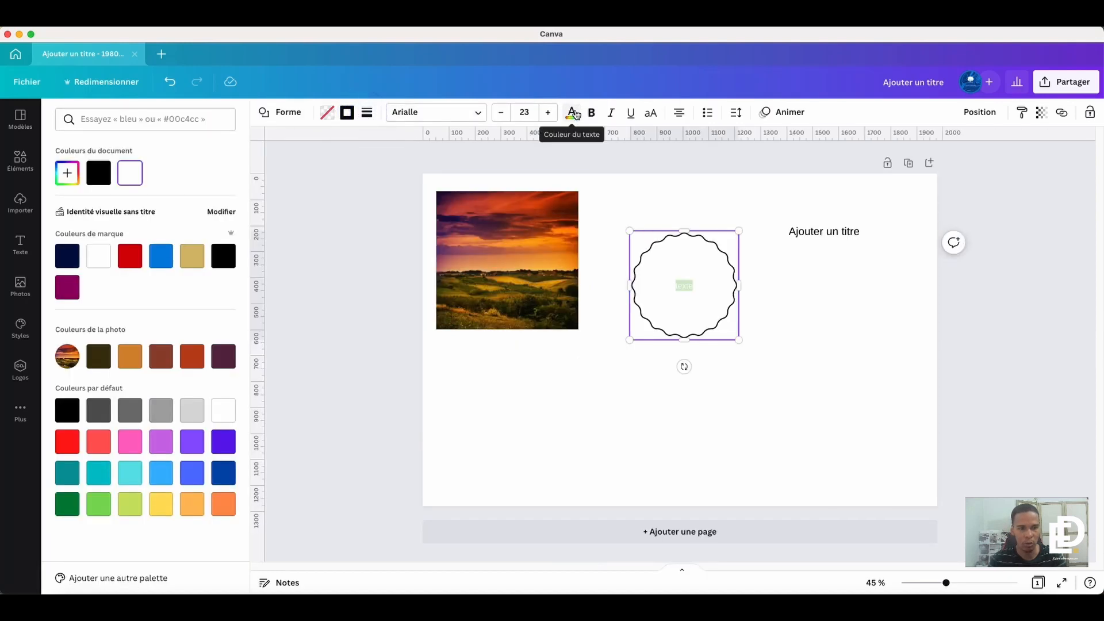
left_click(67, 256)
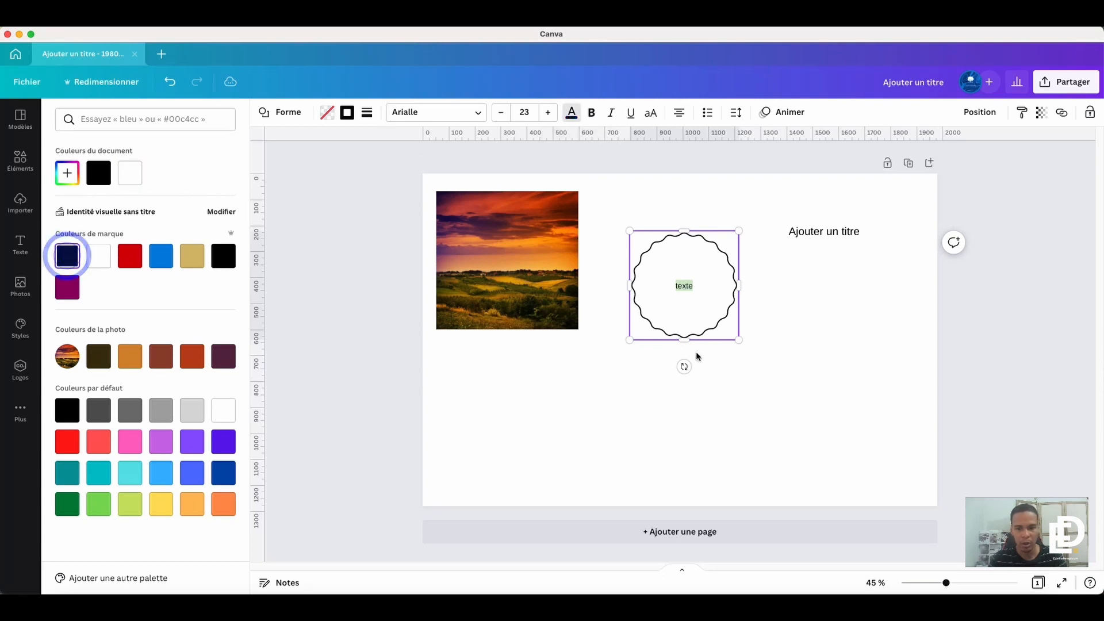
- Apply bold, italic, underline and uppercase formatting to the badge text
left_click(592, 113)
left_click(611, 114)
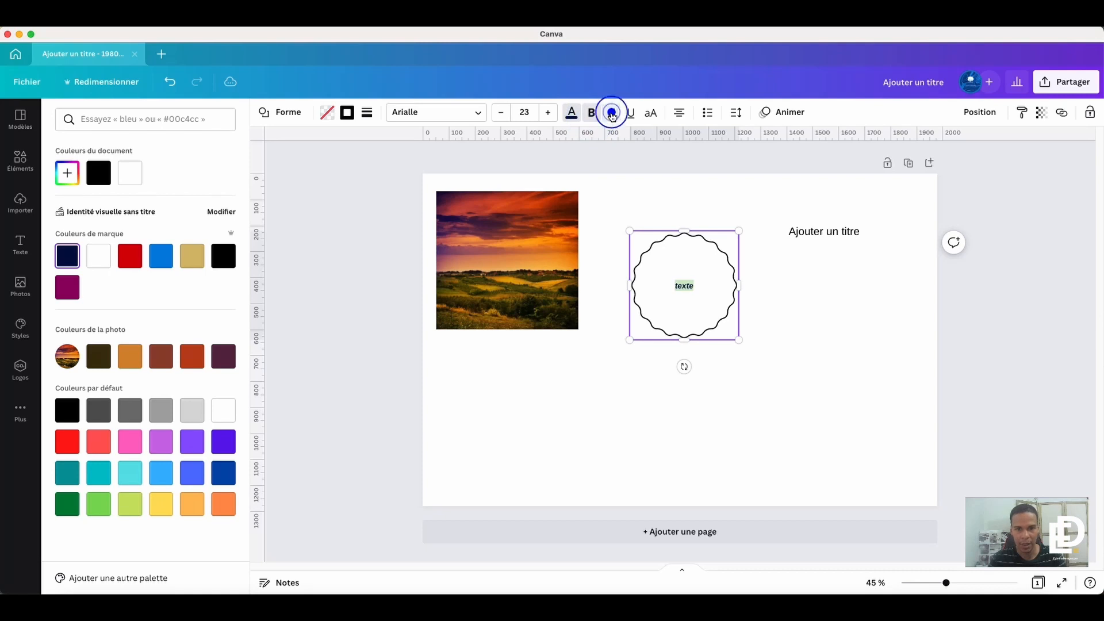
left_click(629, 115)
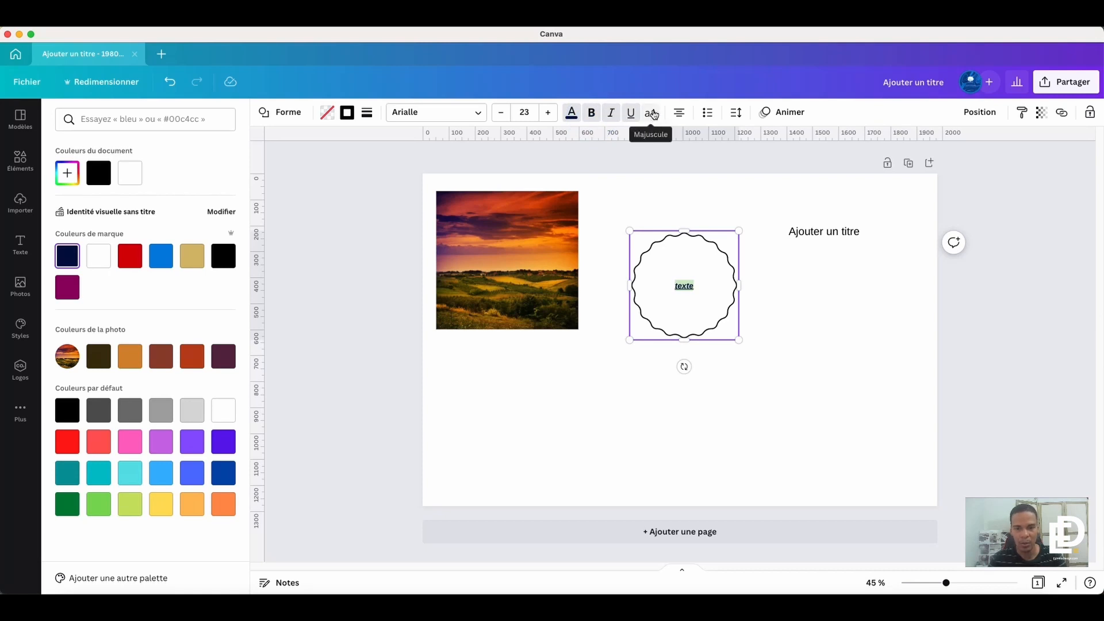
left_click(652, 115)
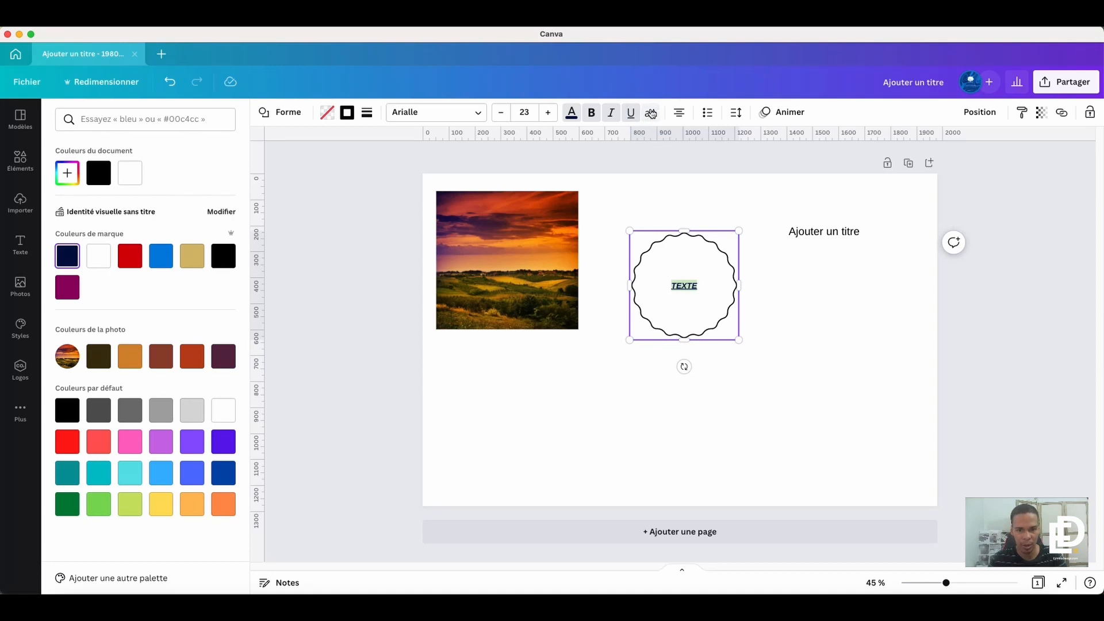
- Enlarge the scalloped badge to about 800 px wide and set its text size to 50
mouse_move(740, 341)
left_mouse_down()
mouse_move(850, 451)
mouse_move(840, 441)
left_mouse_up()
left_click(525, 113)
left_click(526, 112)
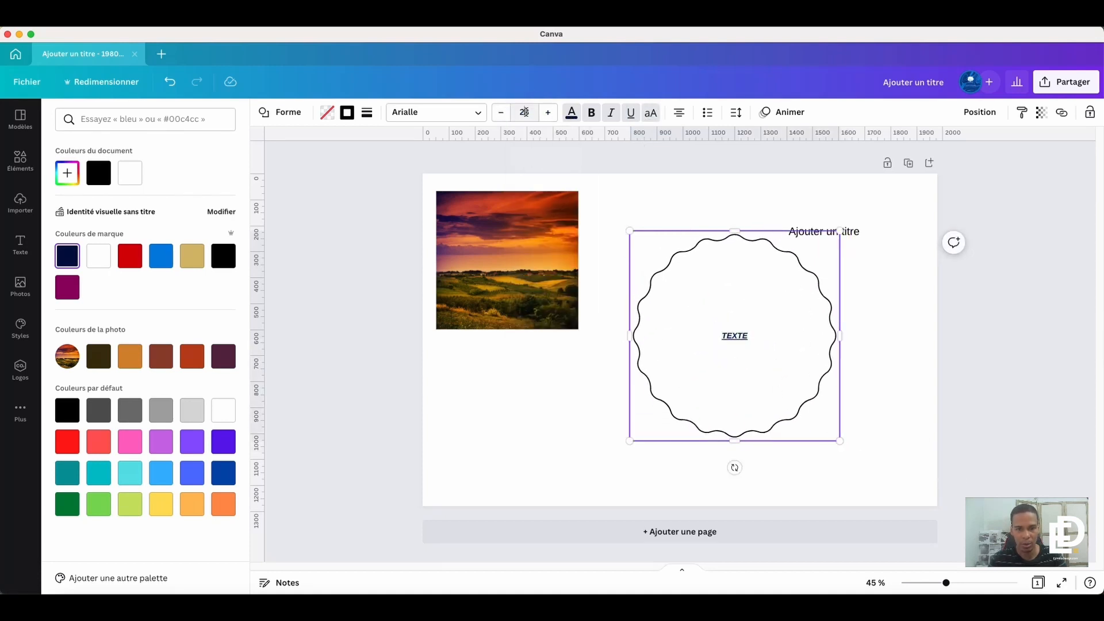
left_click(525, 113)
left_click(530, 110)
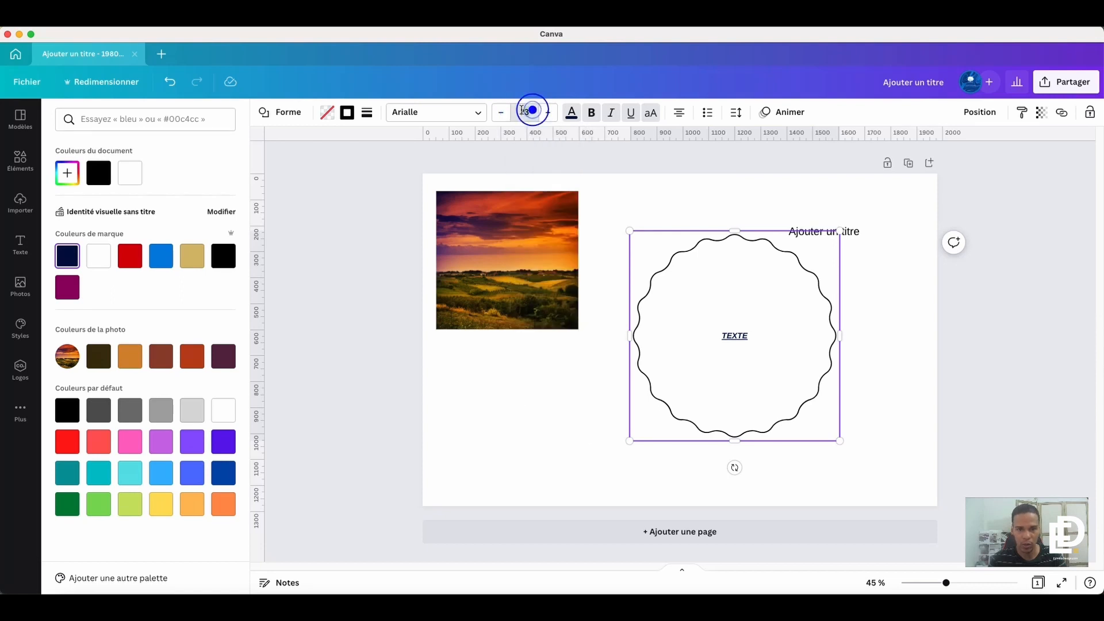
type("50")
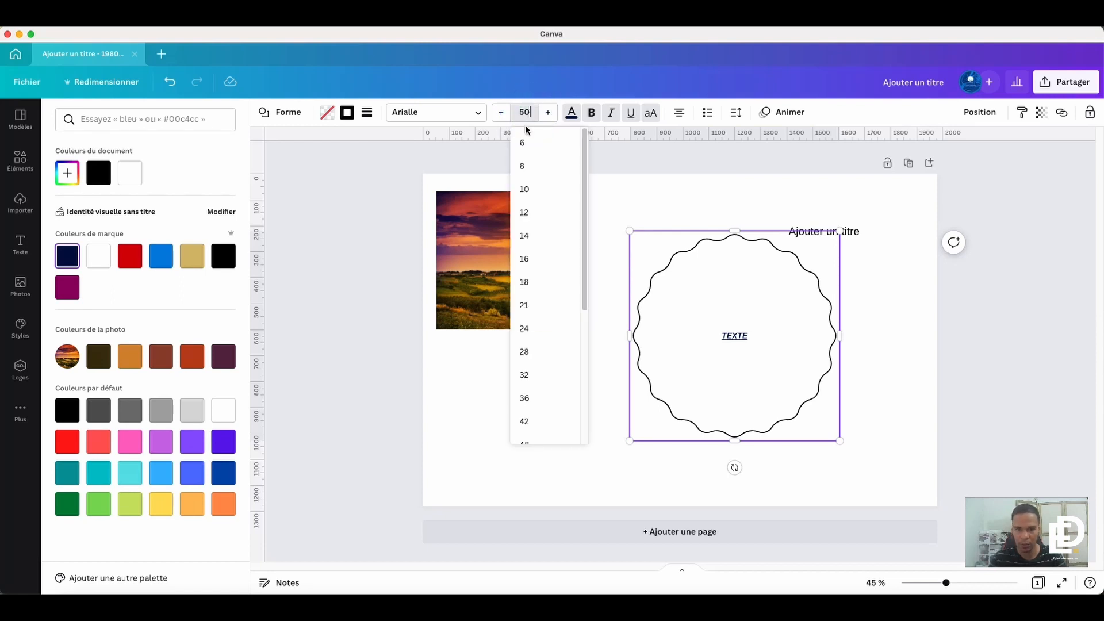
key("Return")
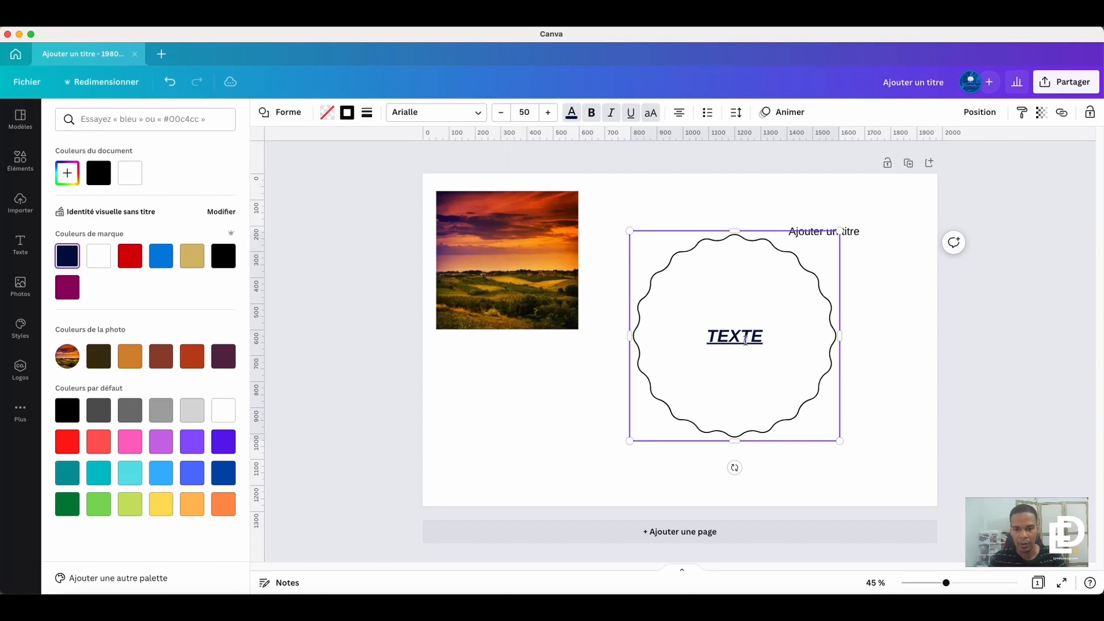
- Remove the bold, italic, underline and uppercase formatting from the whole badge text
left_click(745, 341)
left_click(591, 113)
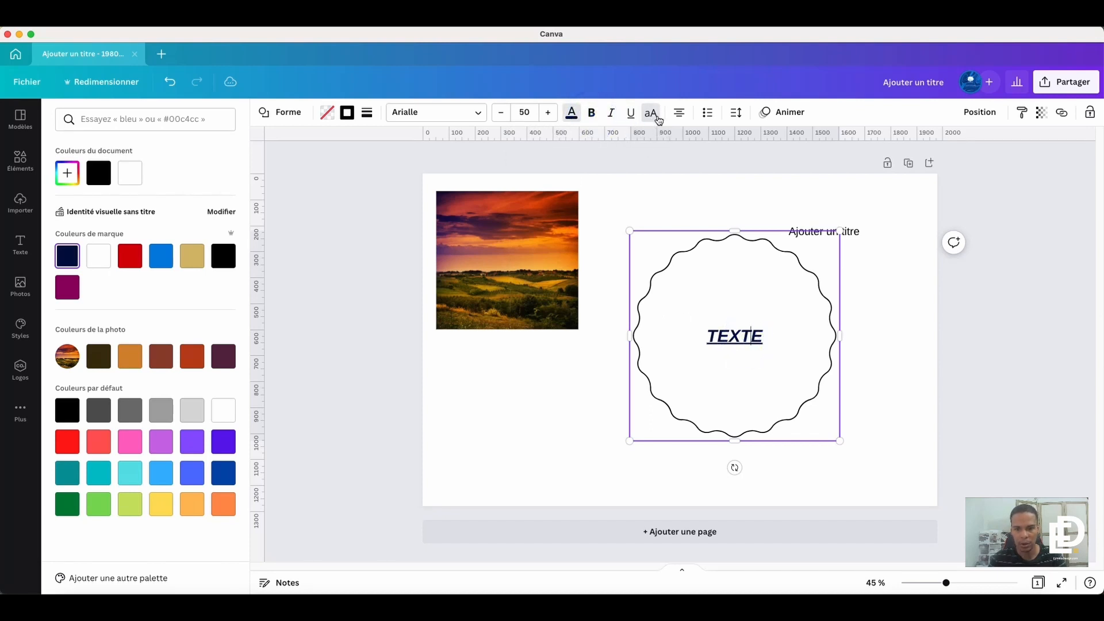
key("super+a")
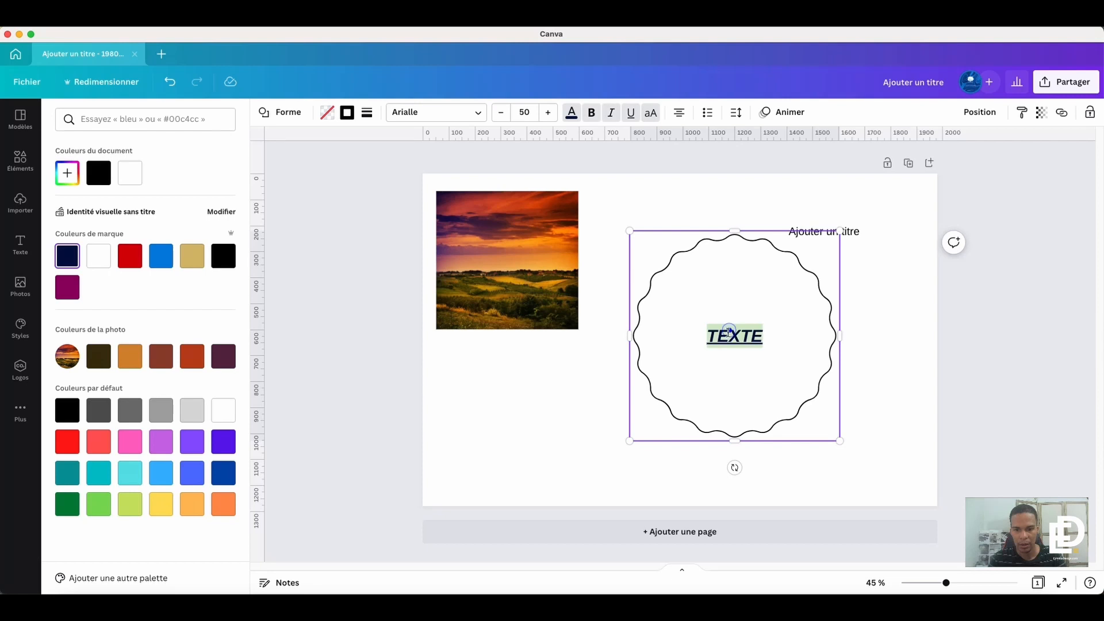
left_click(591, 113)
left_click(611, 113)
left_click(631, 113)
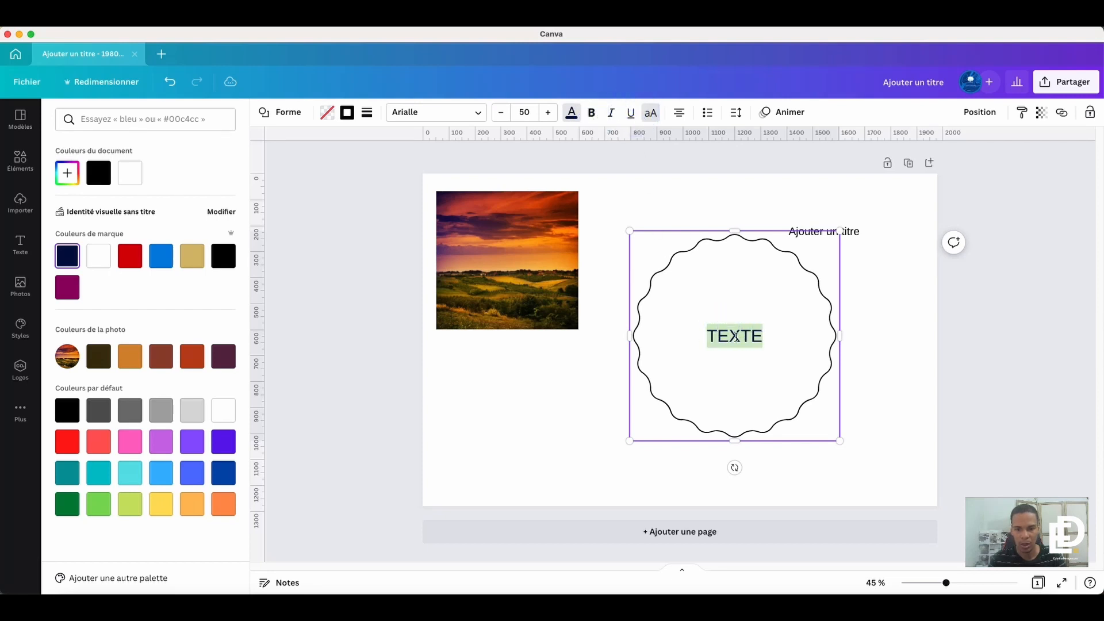
left_click(653, 115)
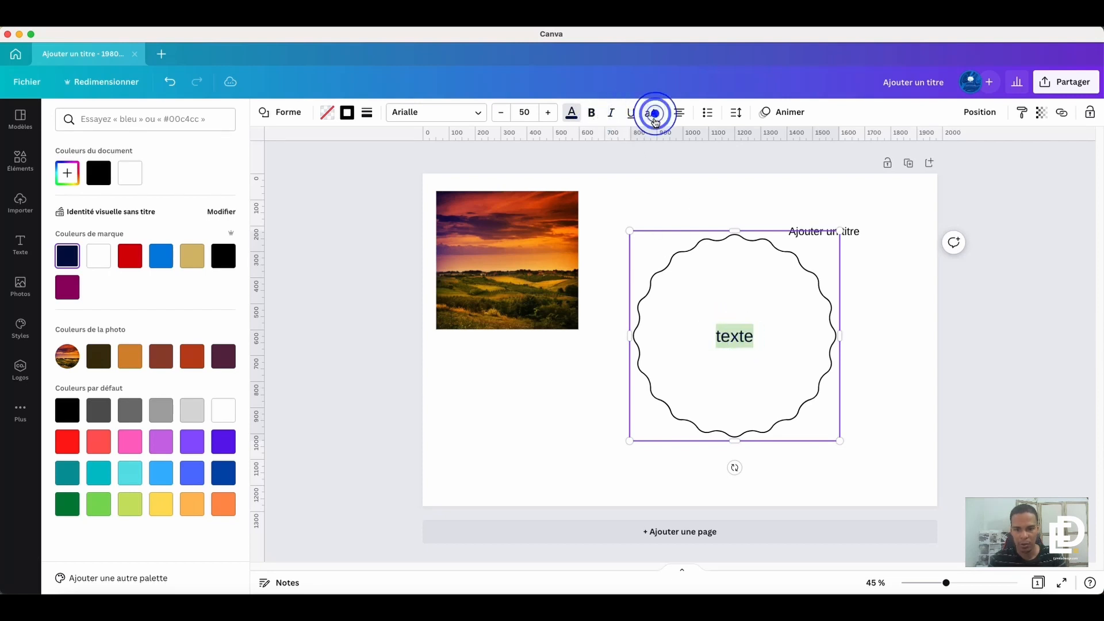
- Replace the badge text with "TEXTE" in capitals and turn on uppercase formatting for it
left_click(719, 336)
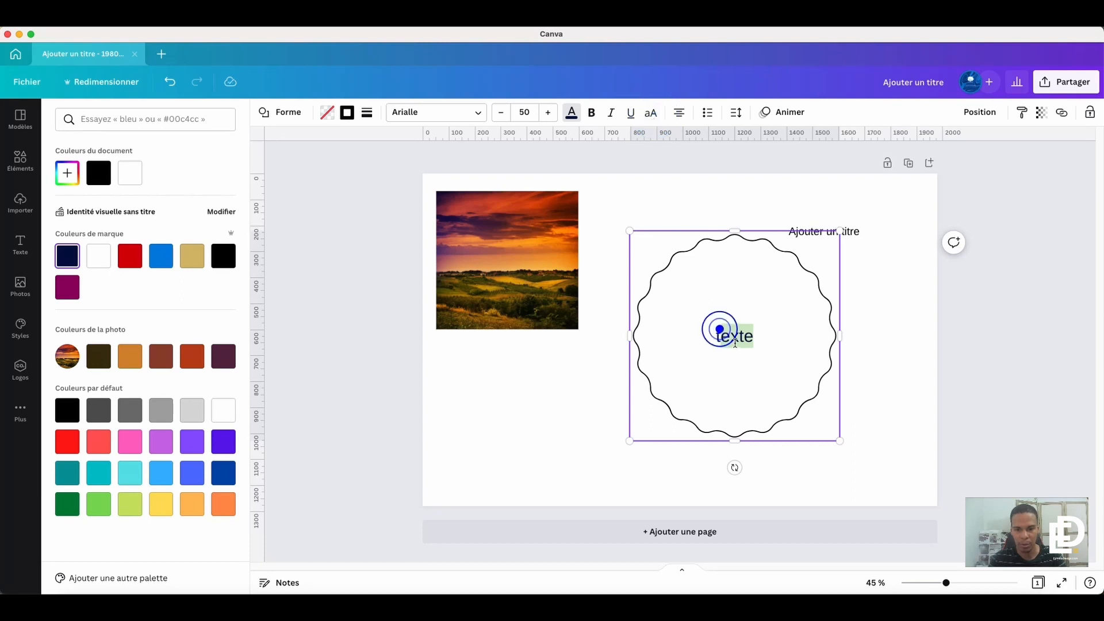
double_click(731, 337)
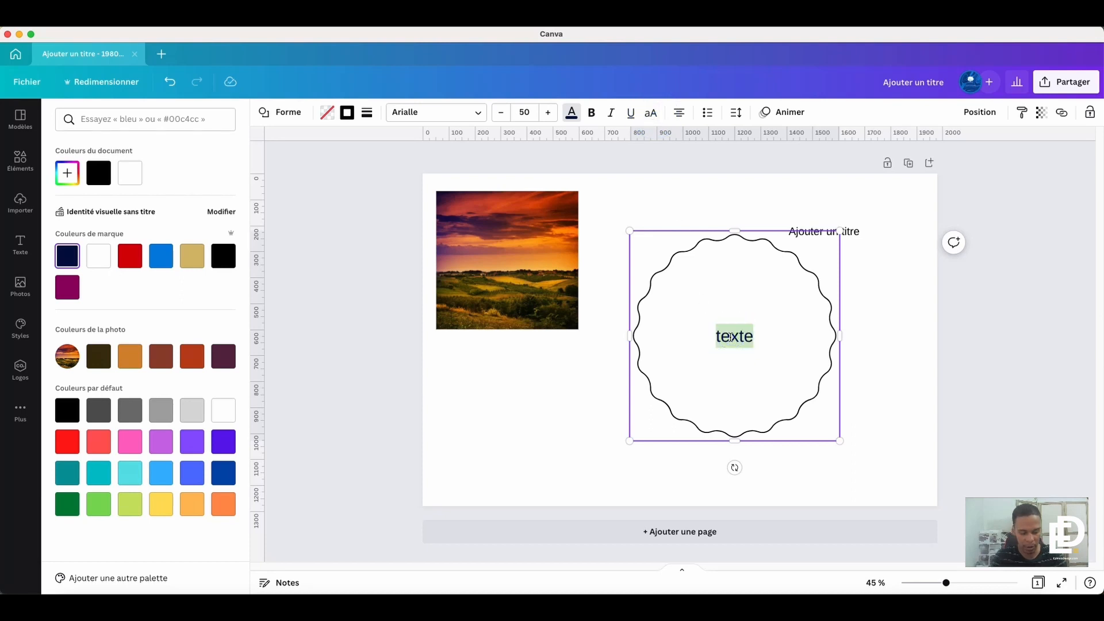
type("TEXTE")
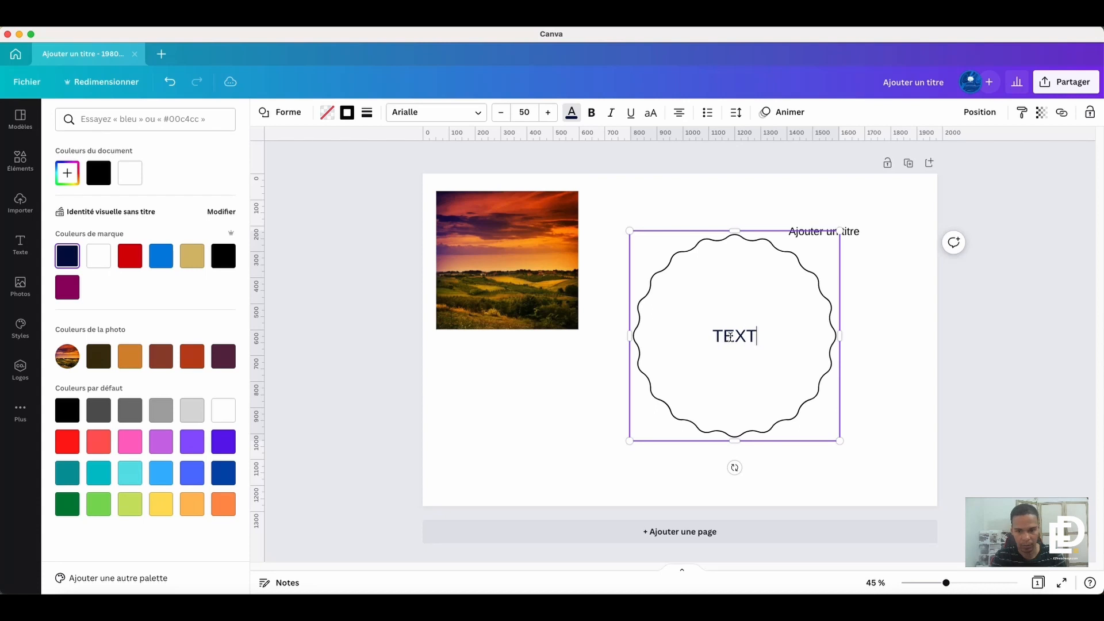
left_click(667, 176)
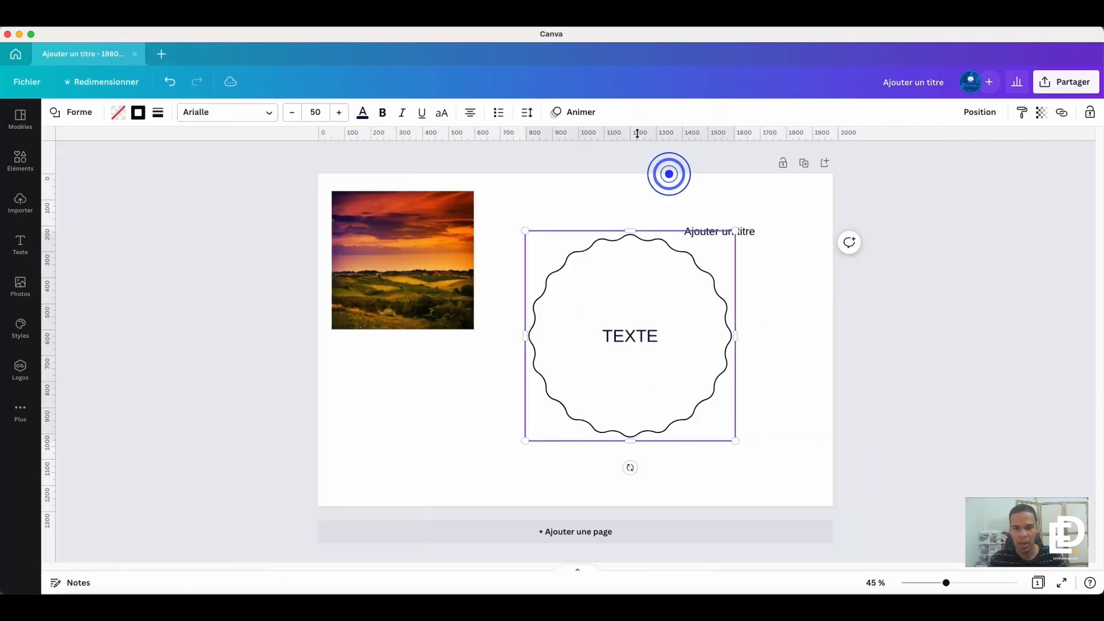
double_click(635, 336)
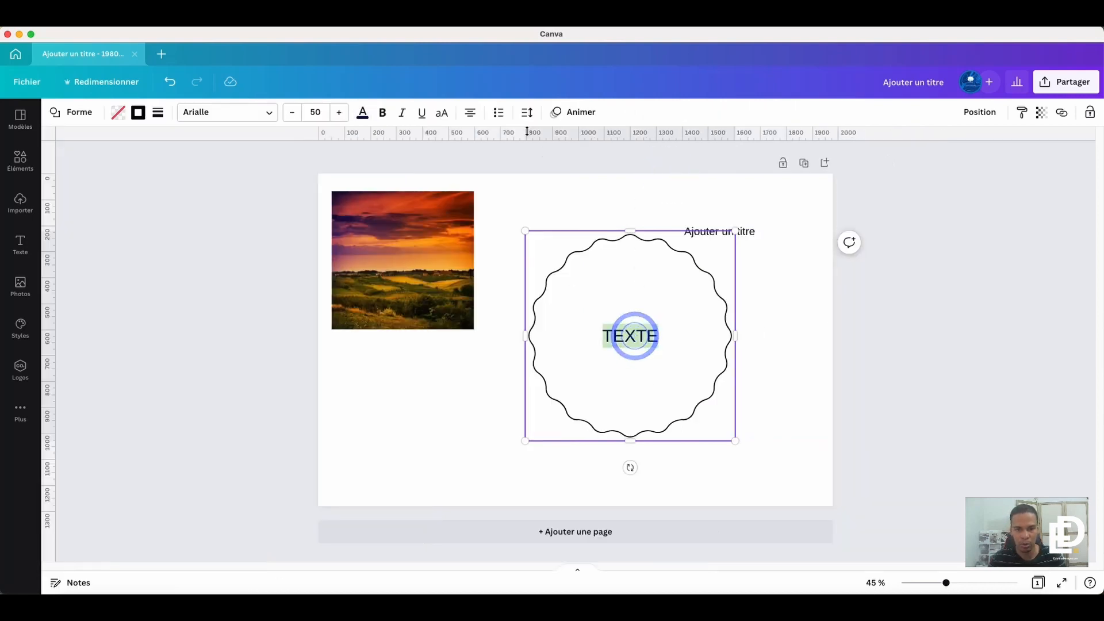
left_click(442, 114)
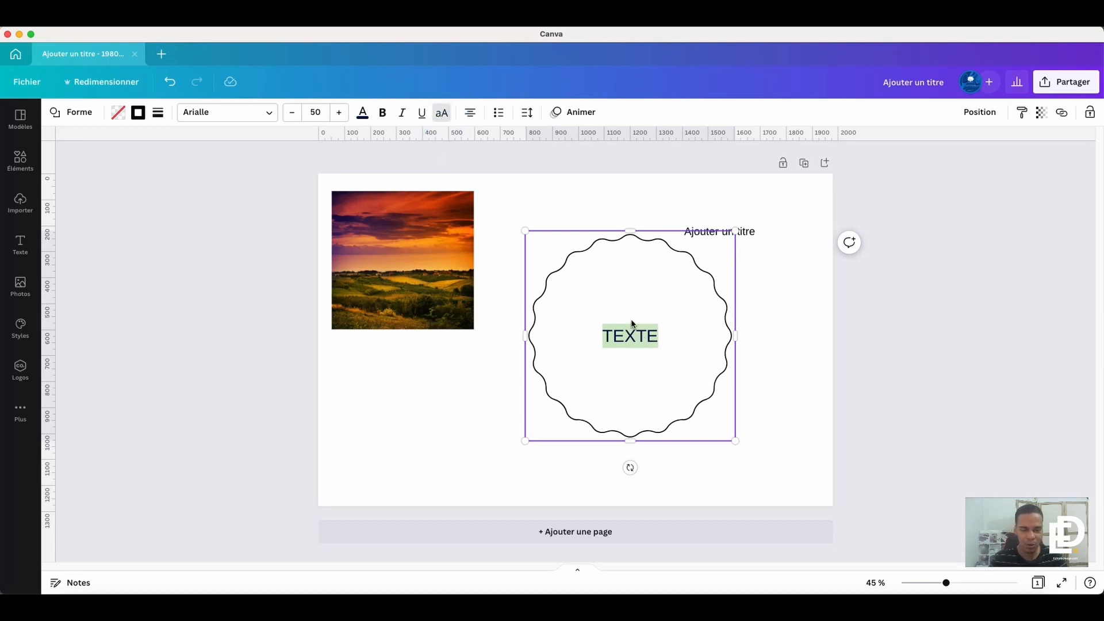
- Turn off uppercase formatting for the badge text and retype it as "Texte"
left_click(441, 114)
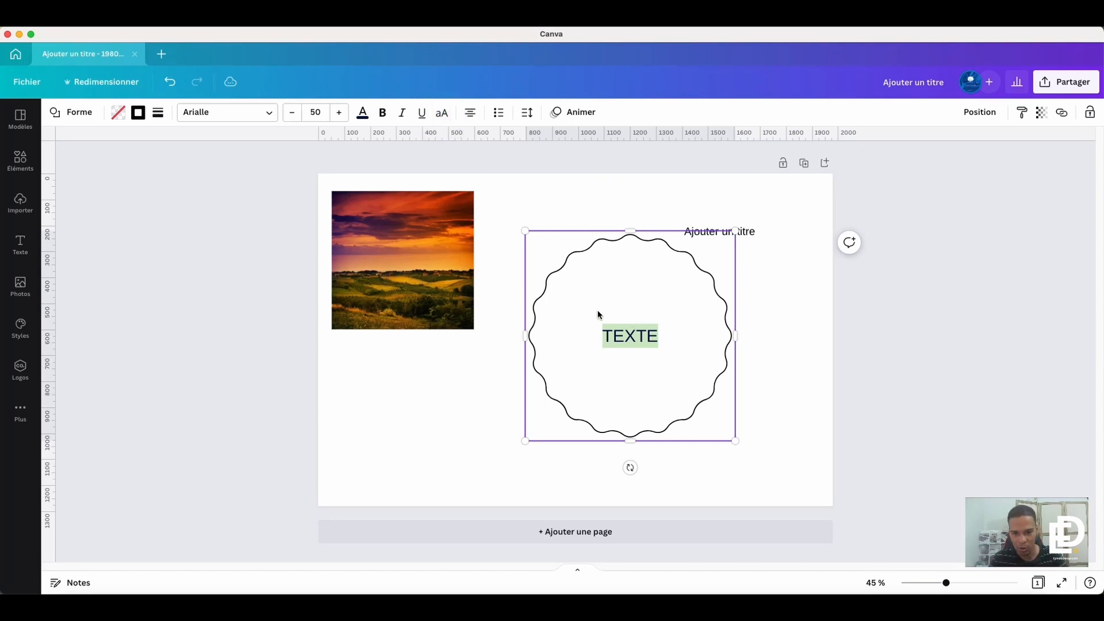
left_click(670, 334)
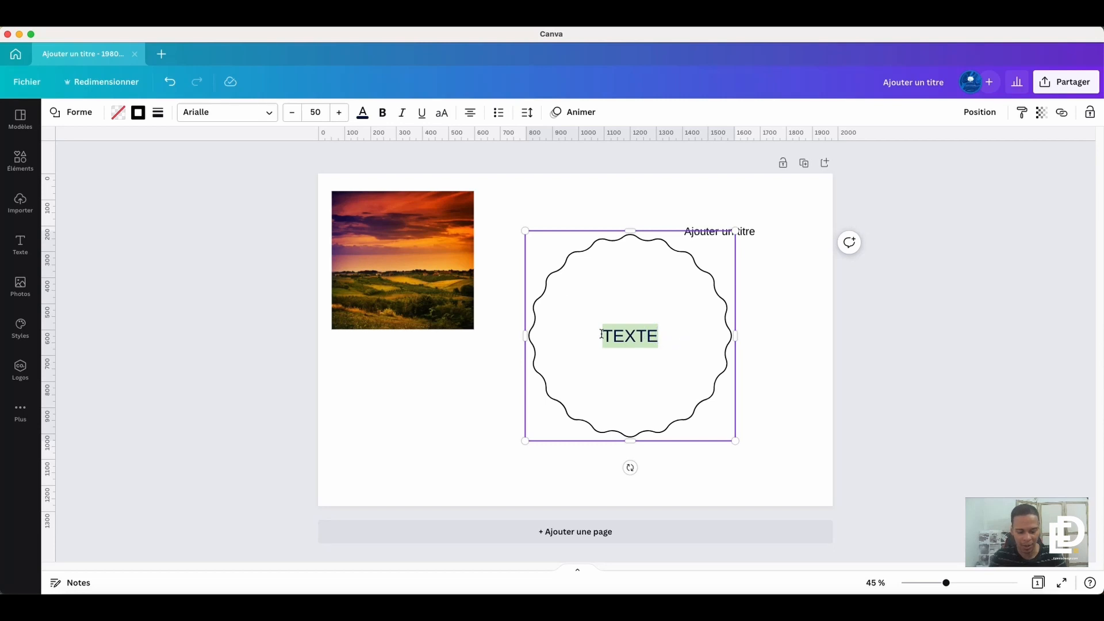
type("T")
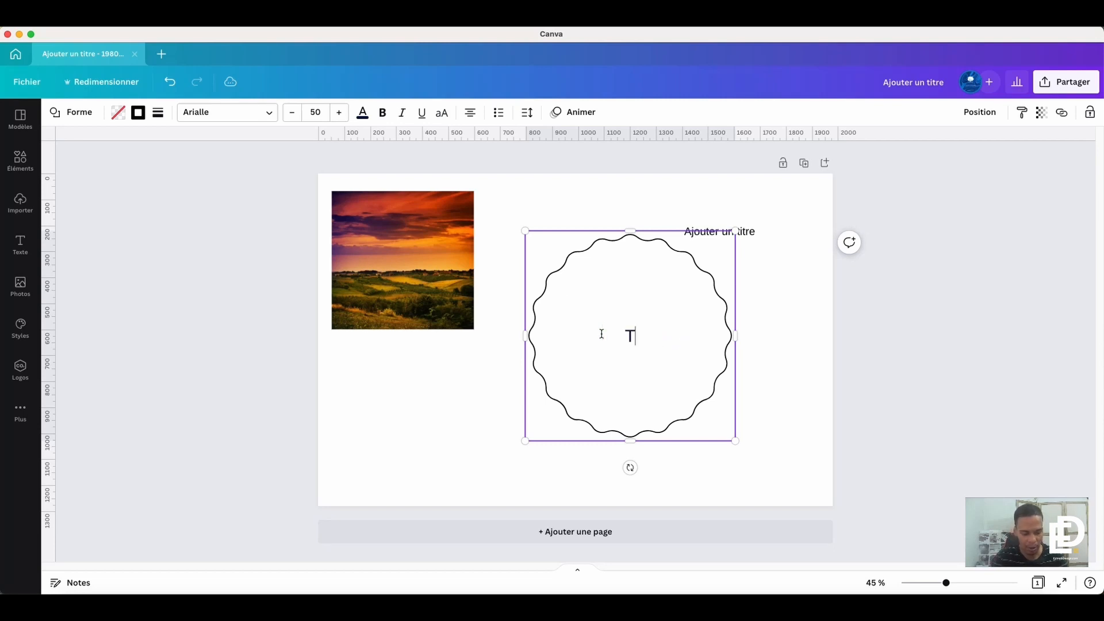
type("exte")
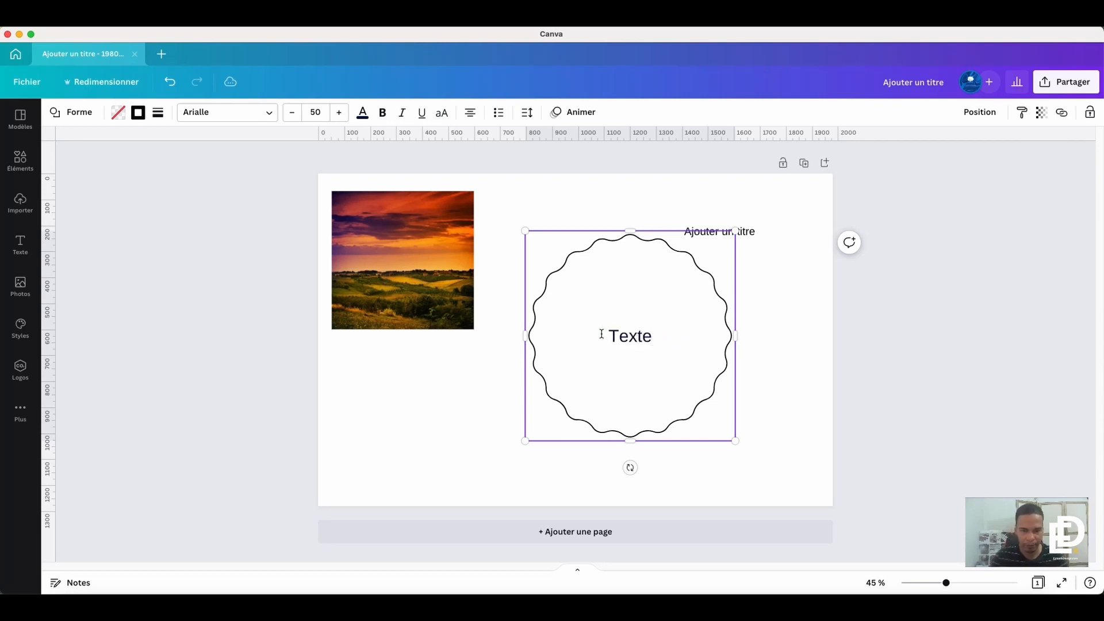
- Turn uppercase formatting on and back off for the whole word "Texte" in the badge
left_click_drag(612, 332, 620, 334)
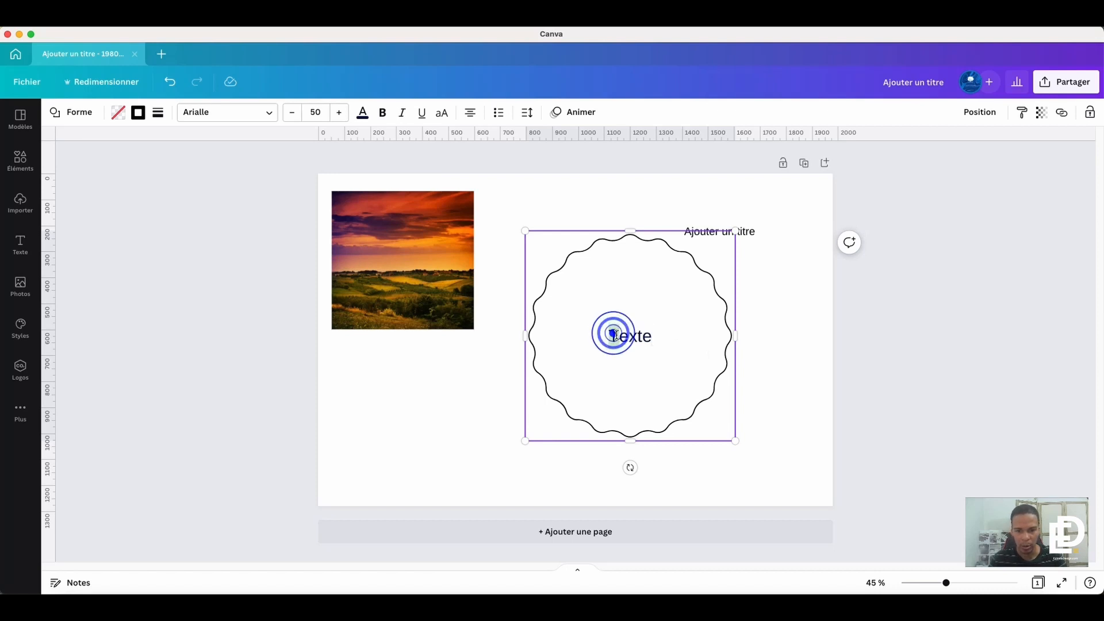
double_click(667, 336)
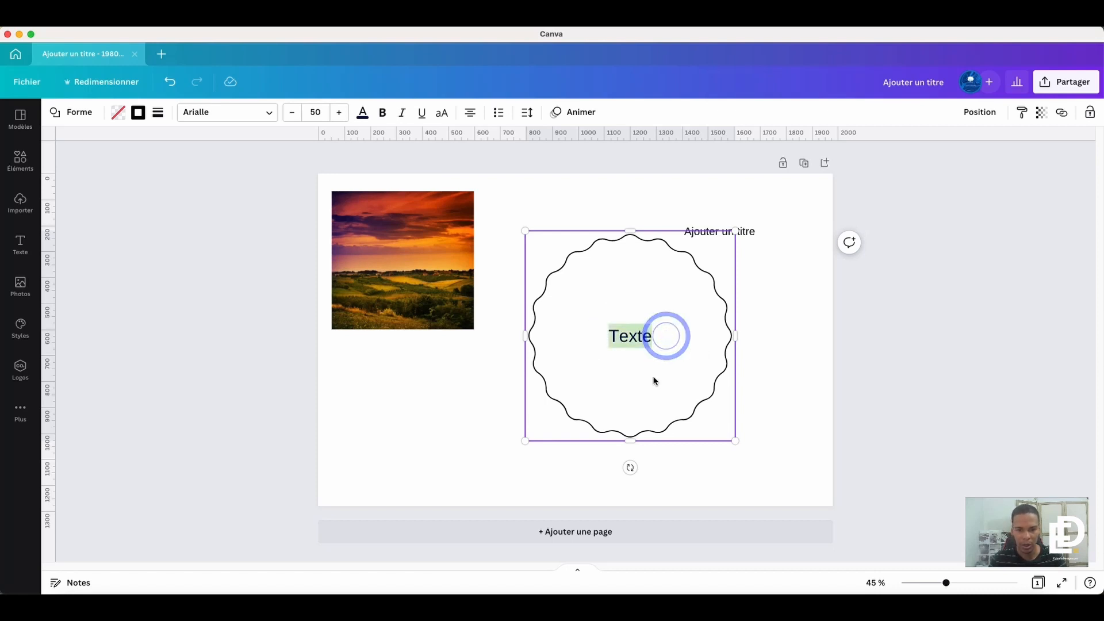
left_click(446, 114)
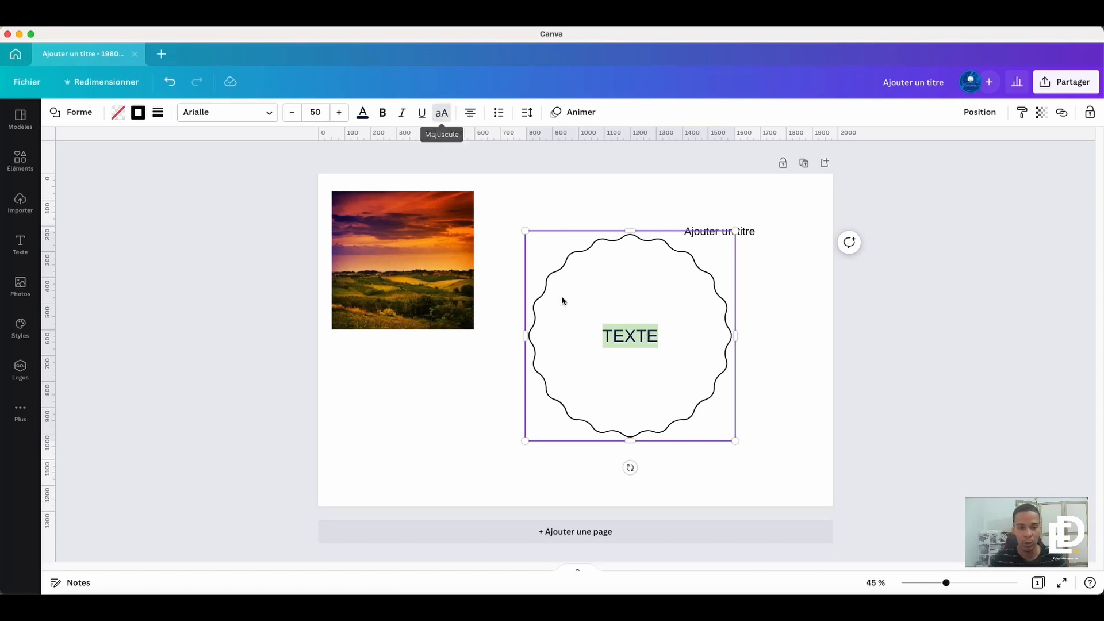
left_click(442, 113)
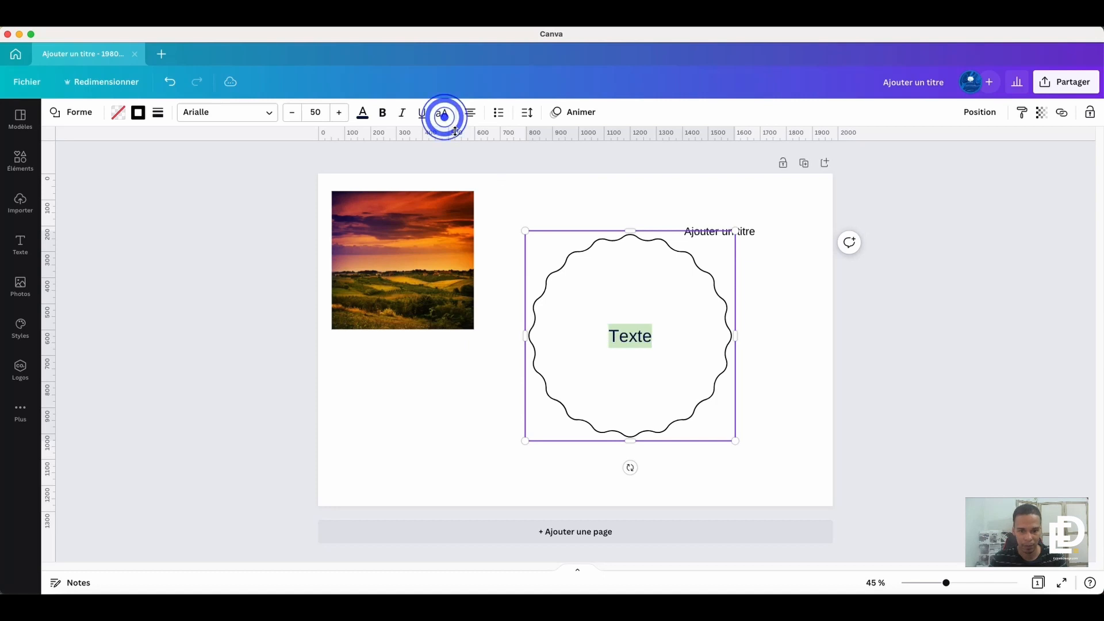
- Shrink the scalloped badge to about 460 px wide, keeping its lower-right corner in place
left_click(782, 348)
left_click(668, 316)
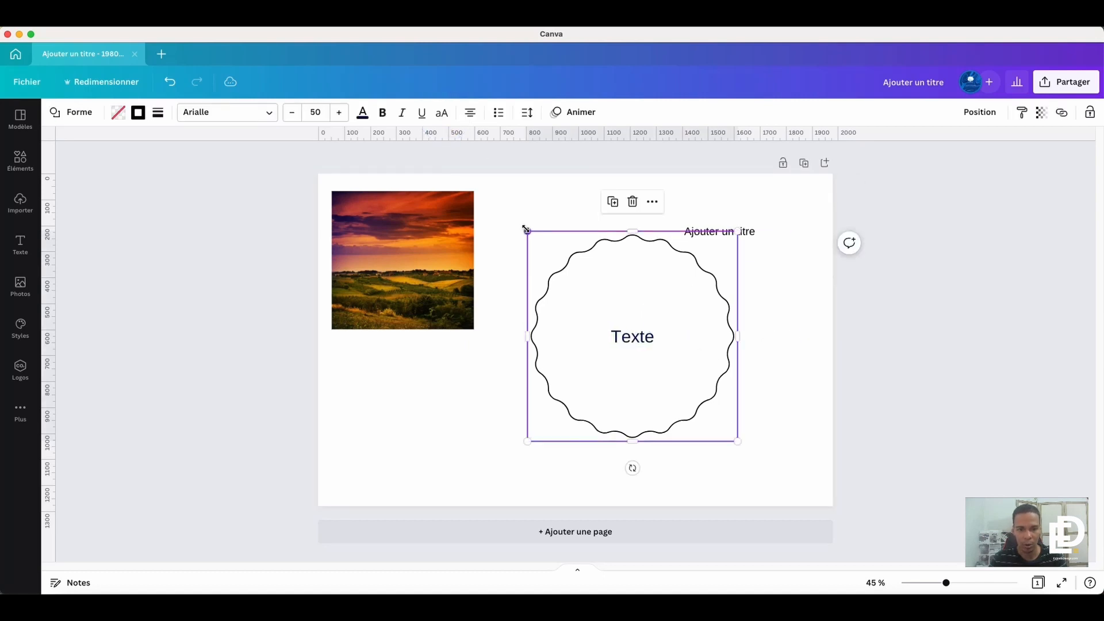
left_click_drag(525, 231, 627, 311)
- Select the whole title "Ajouter un titre" and turn uppercase formatting on and back off for it
left_click(709, 233)
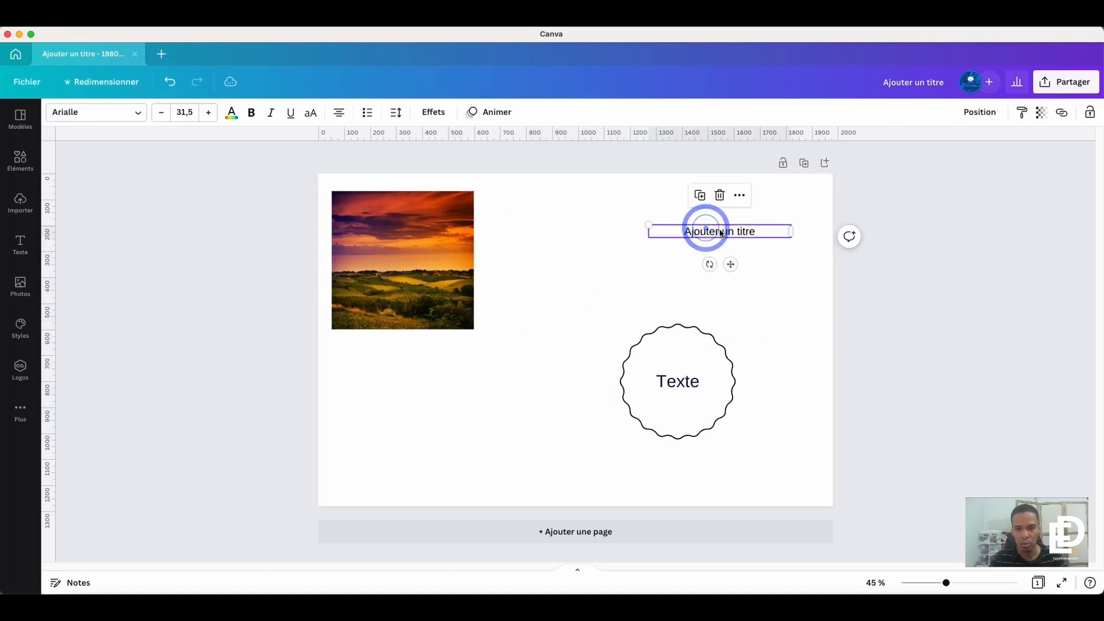
left_click(721, 230)
left_click(764, 232)
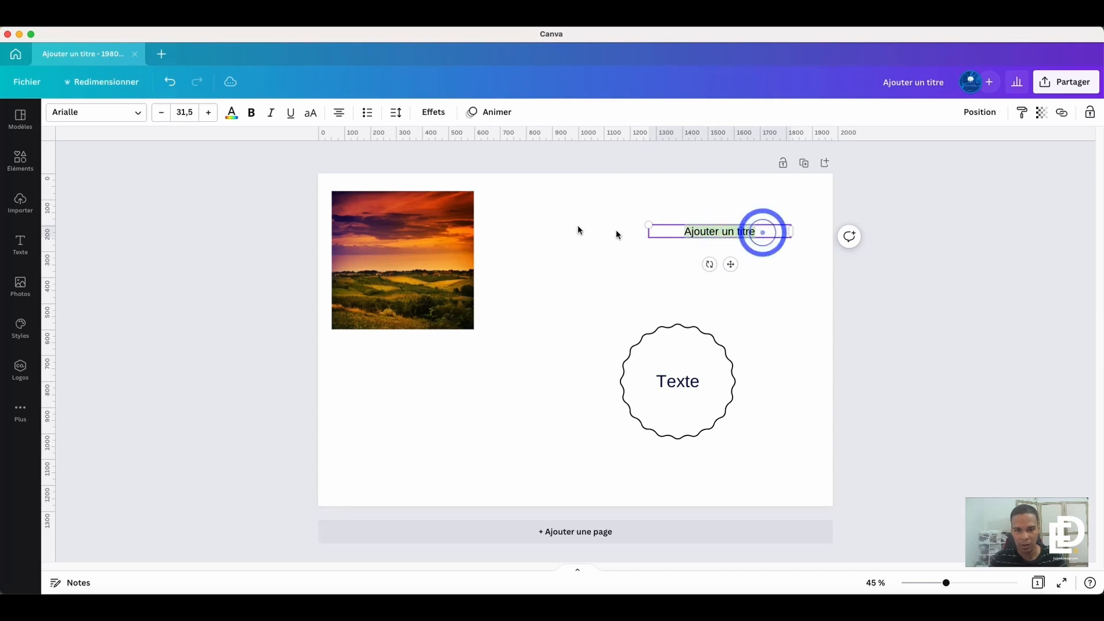
left_click(313, 113)
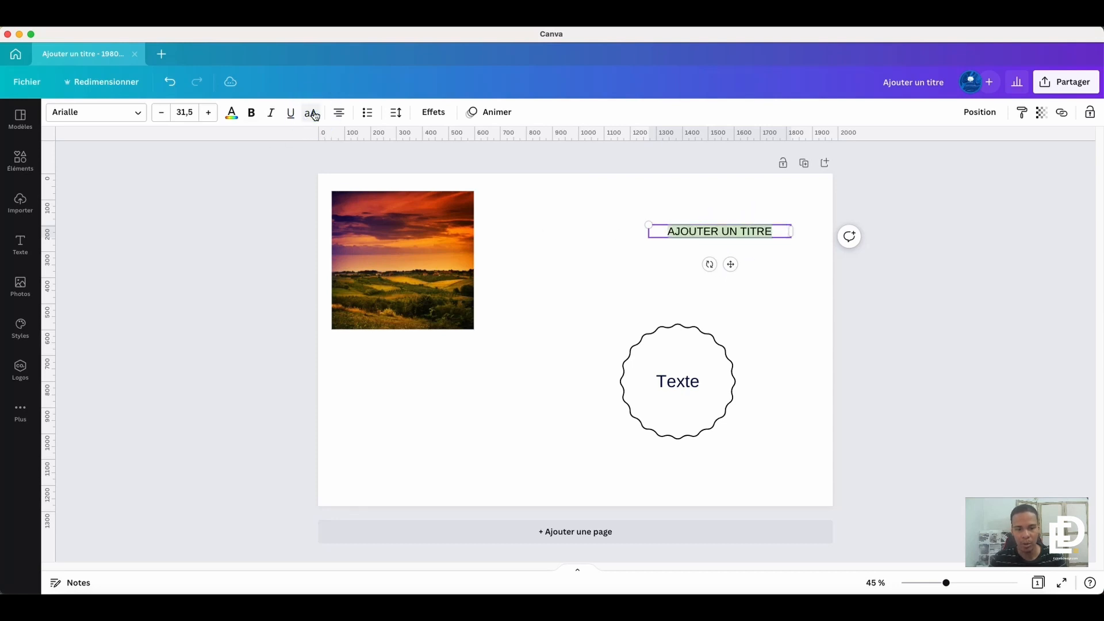
left_click(315, 114)
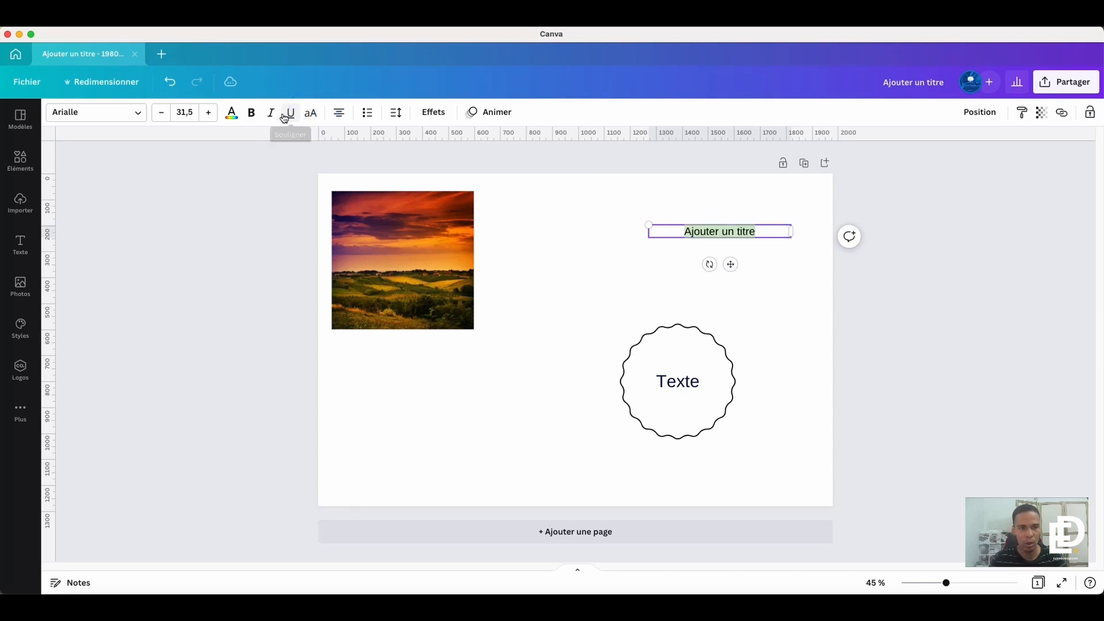
- Underline the title "Ajouter un titre", and try italic and bold on it before removing both
left_click(271, 113)
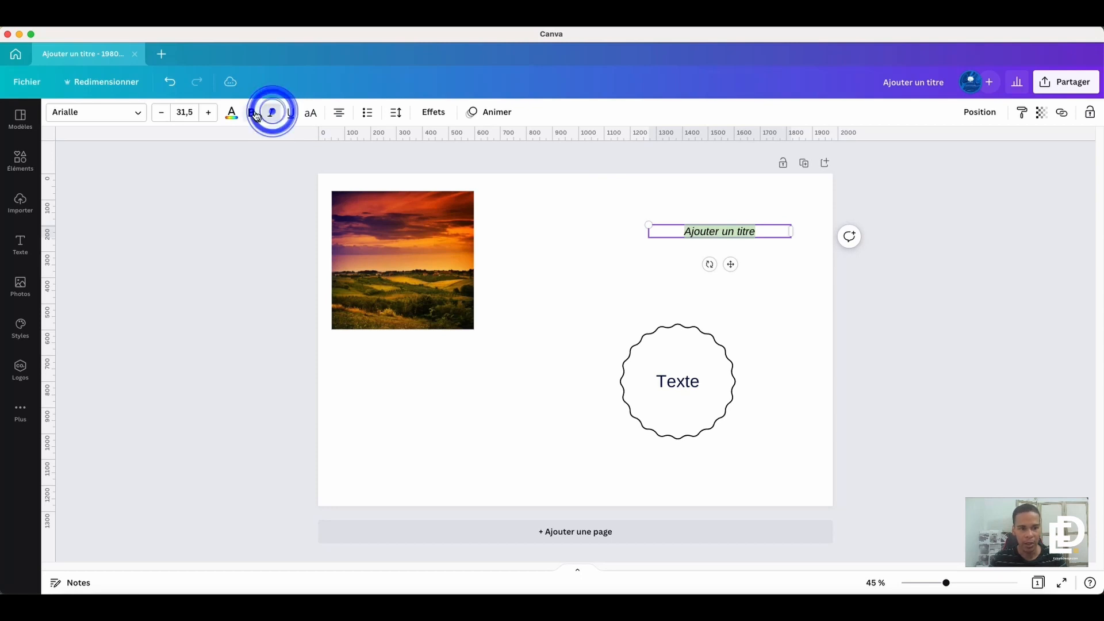
left_click(251, 113)
left_click(292, 113)
left_click(271, 112)
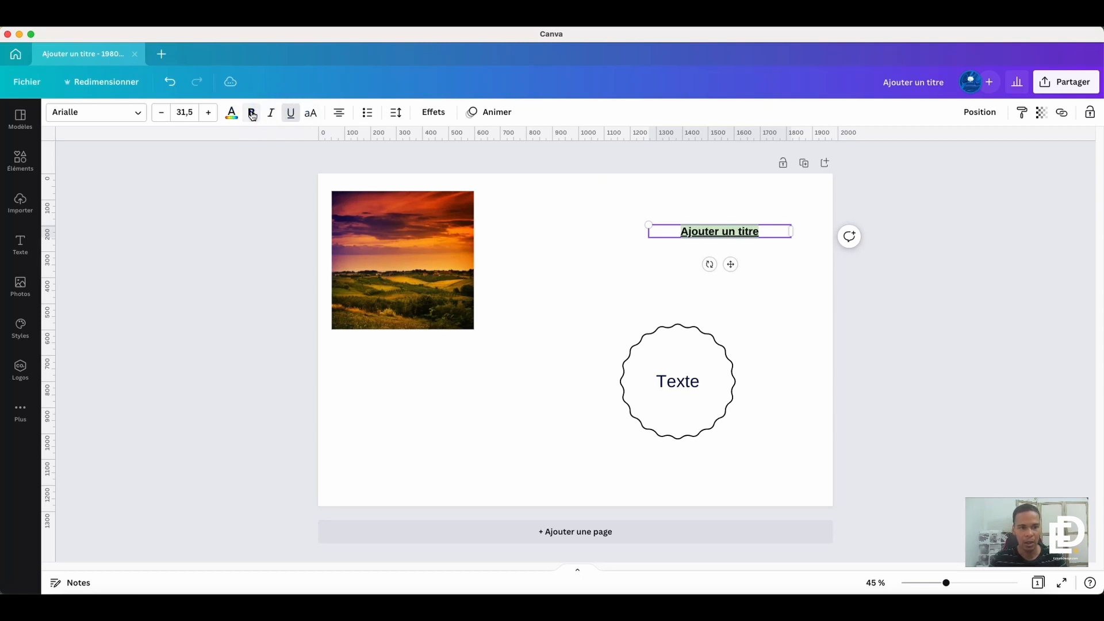
left_click(252, 113)
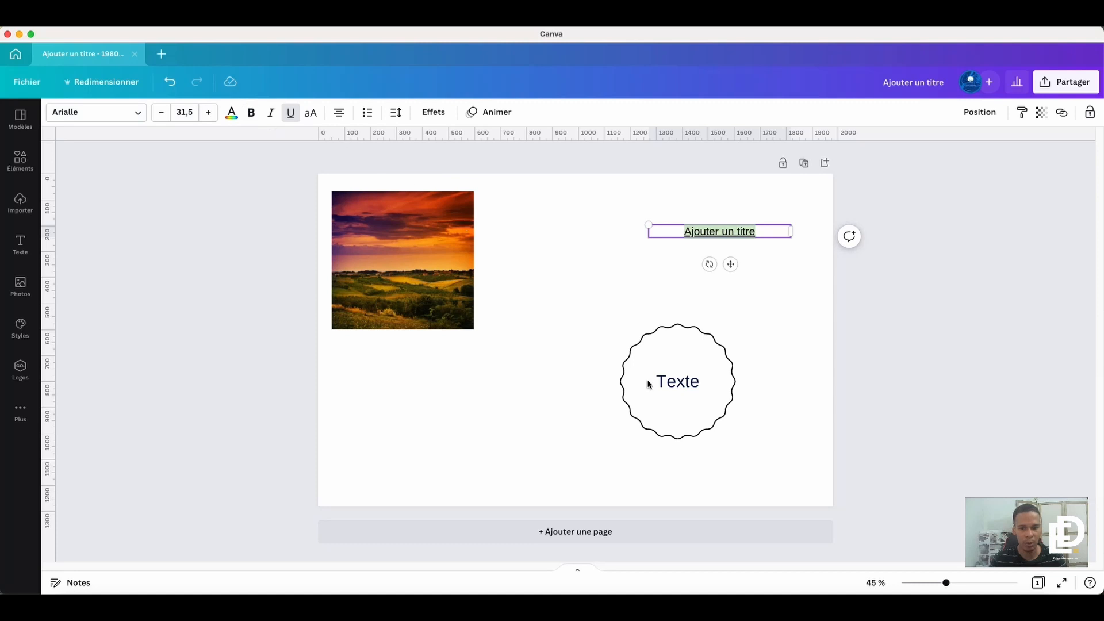
- Move the scalloped badge up and left, near the middle of the page, and deselect it
left_click_drag(685, 384, 612, 346)
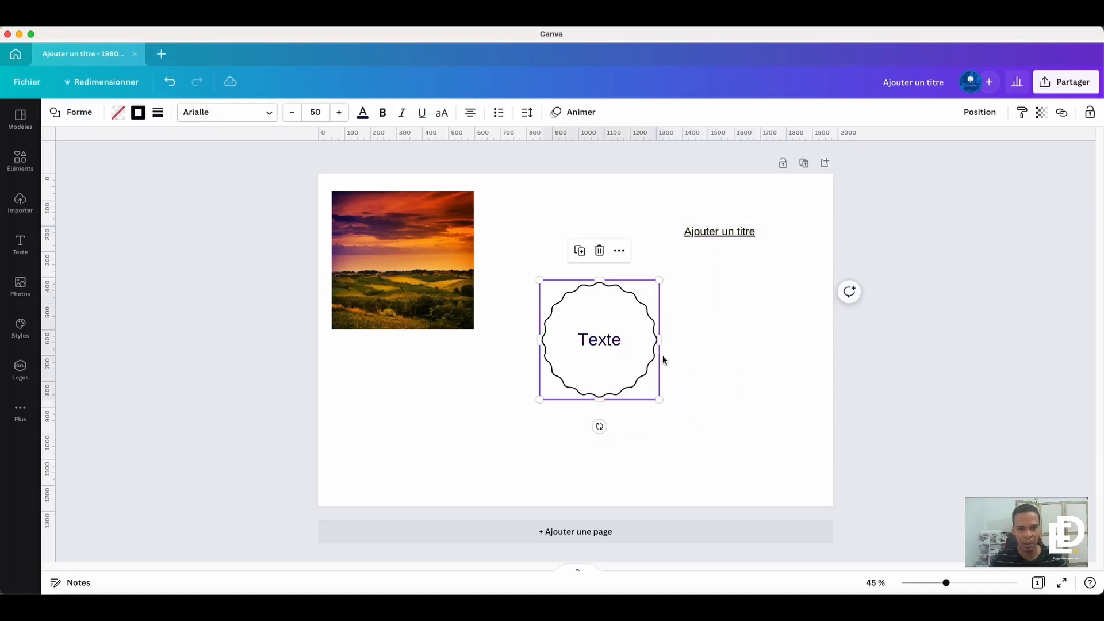
left_click(746, 360)
left_click(639, 361)
left_click(762, 362)
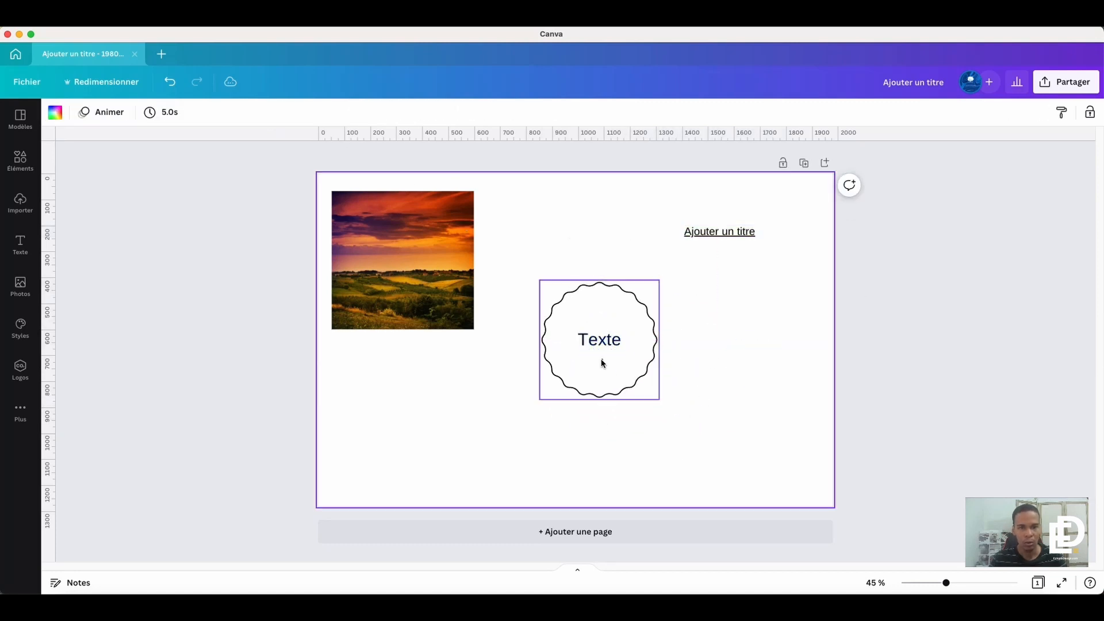
- Select the badge text "Texte" and browse the list of fonts available for it
left_click(600, 360)
double_click(599, 340)
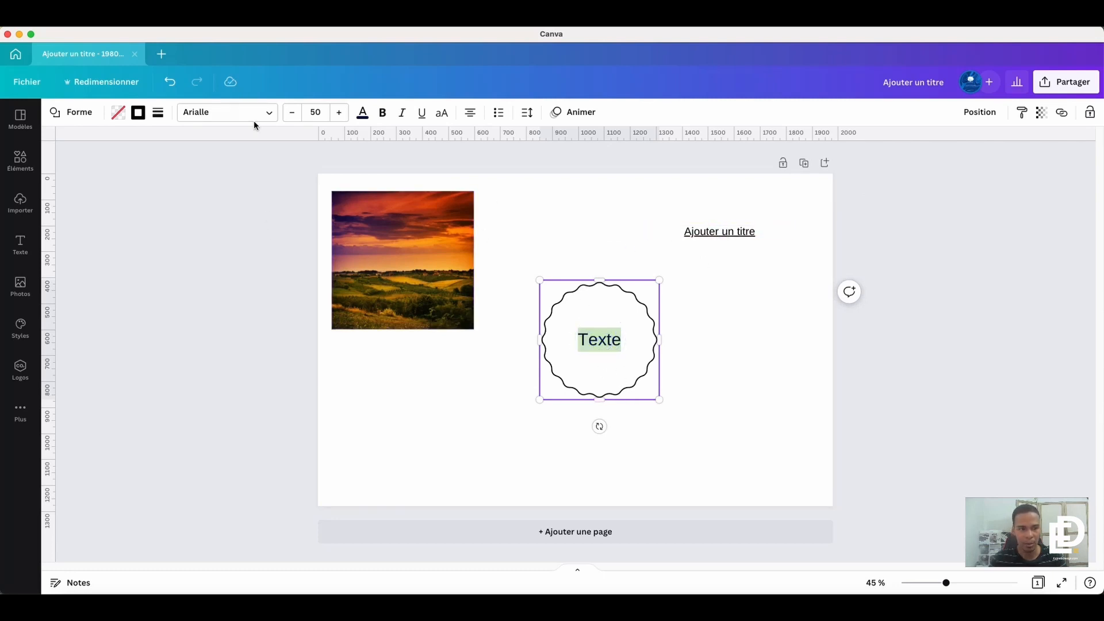
left_click(268, 112)
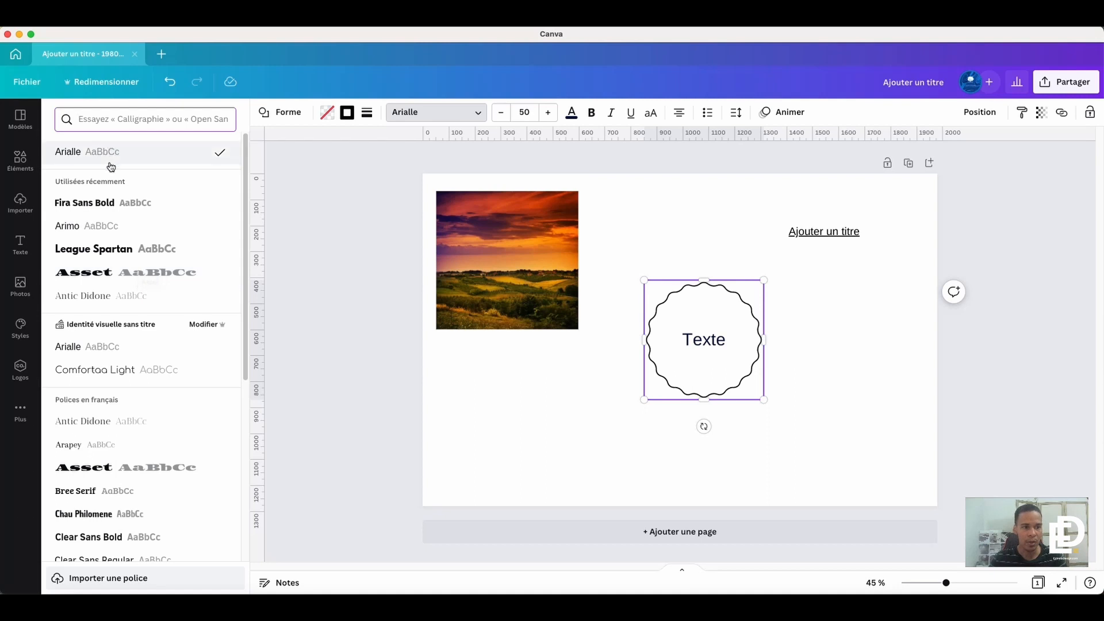
scroll(127, 331, "down", 15)
scroll(127, 335, "down", 20)
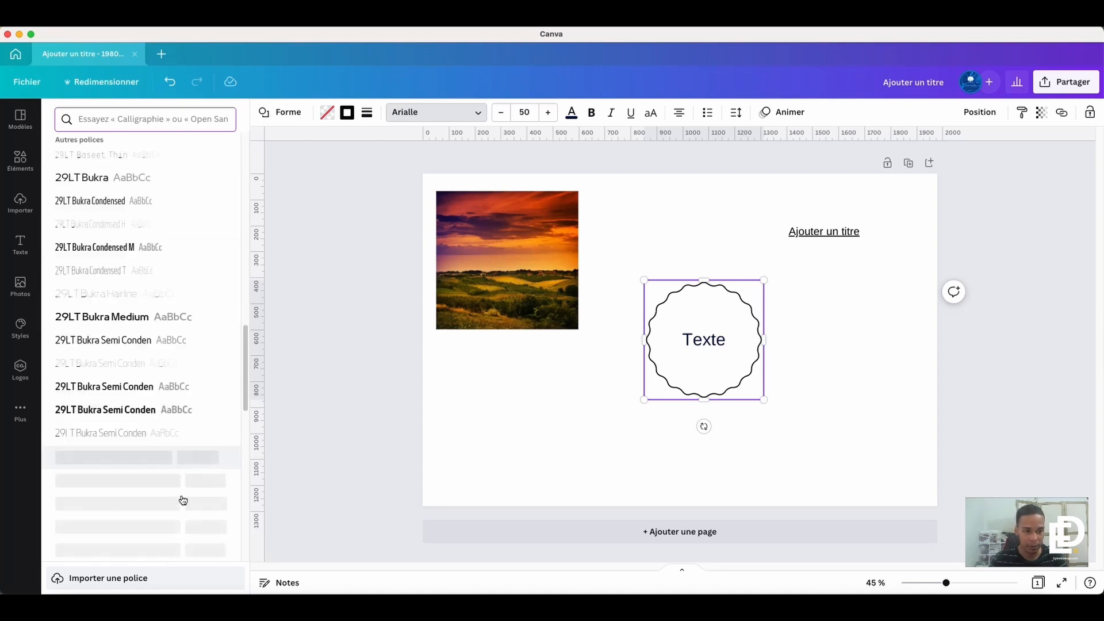
scroll(176, 420, "up", 20)
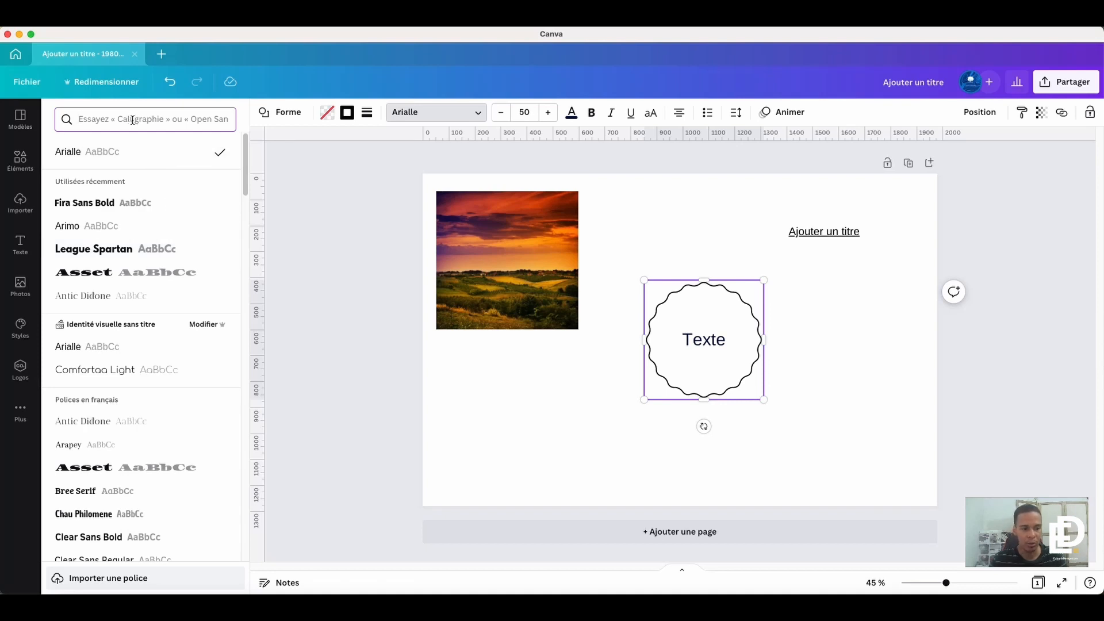
- Browse the font style categories and apply DejaVu Serif from the Serif category to the badge text
left_click(133, 120)
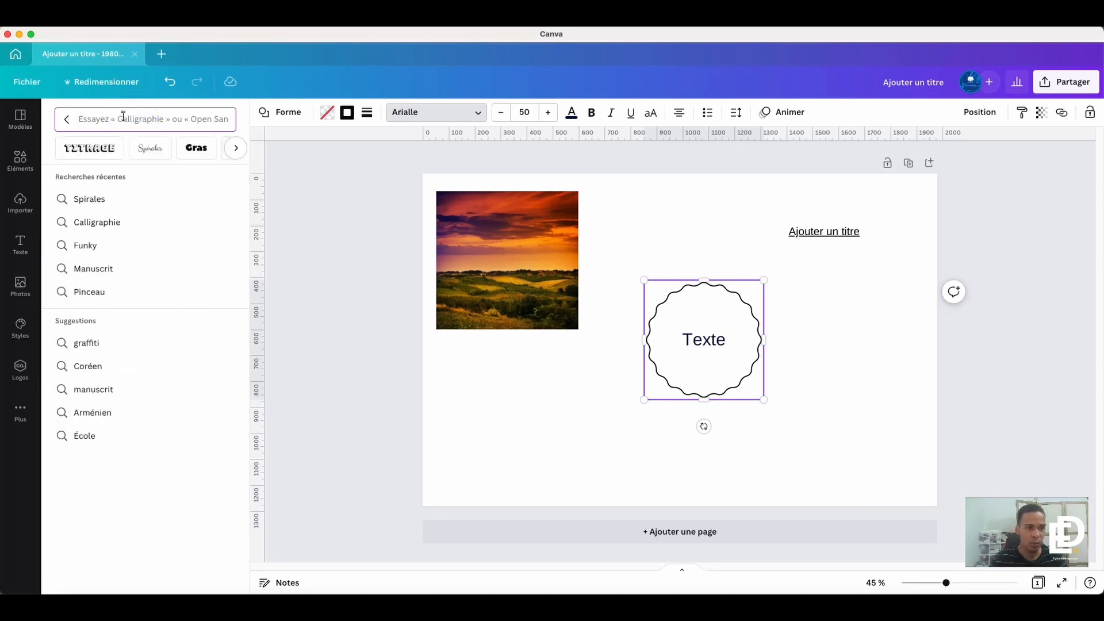
left_click(143, 118)
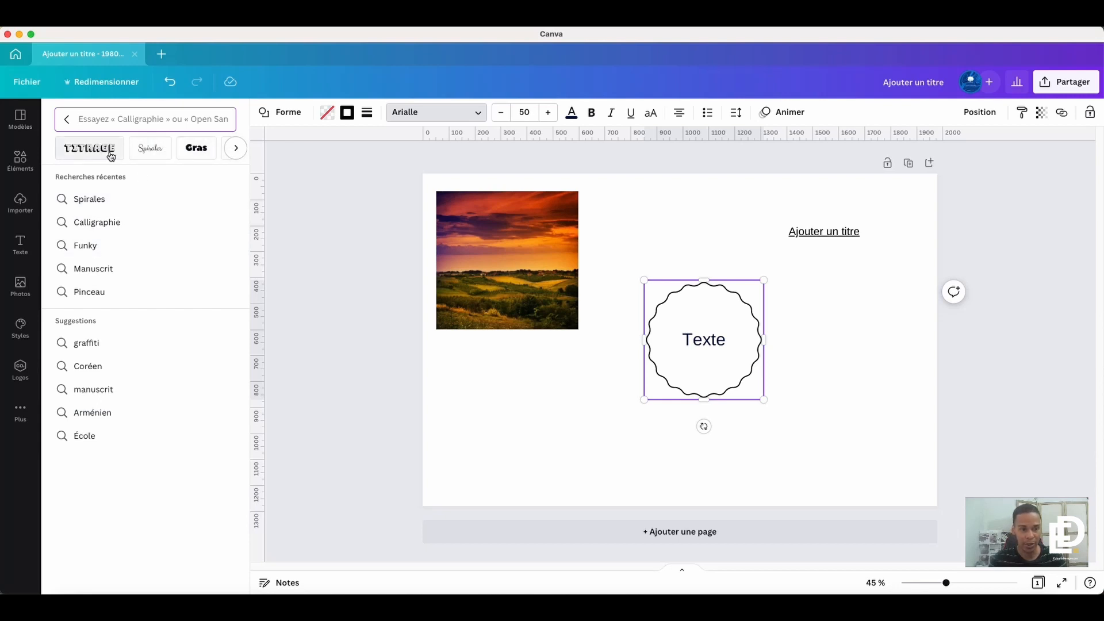
left_click(237, 149)
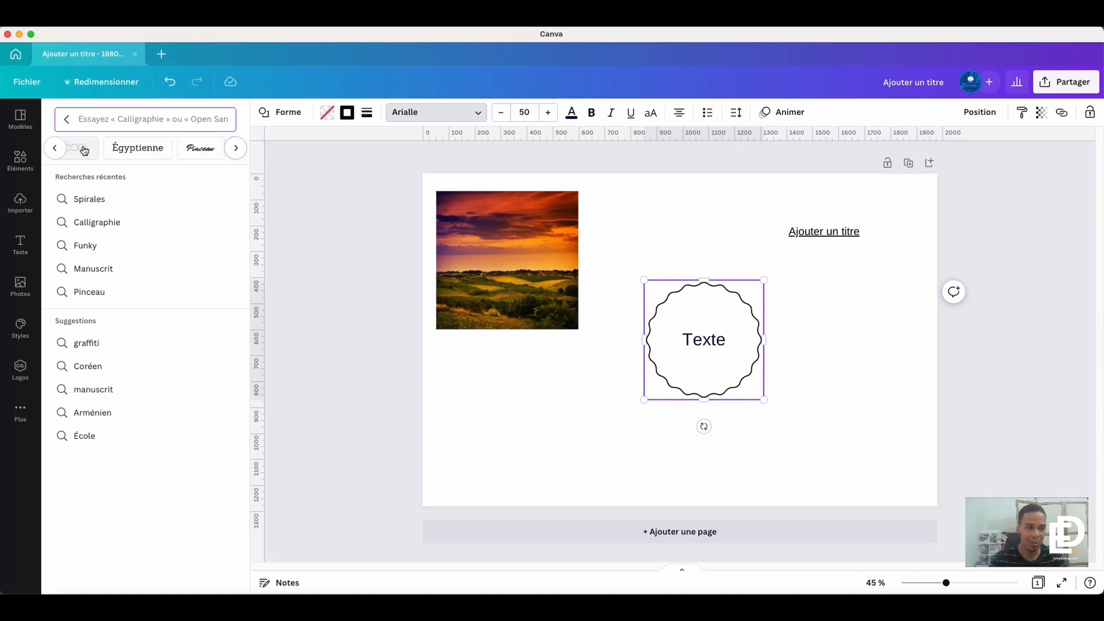
left_click(237, 149)
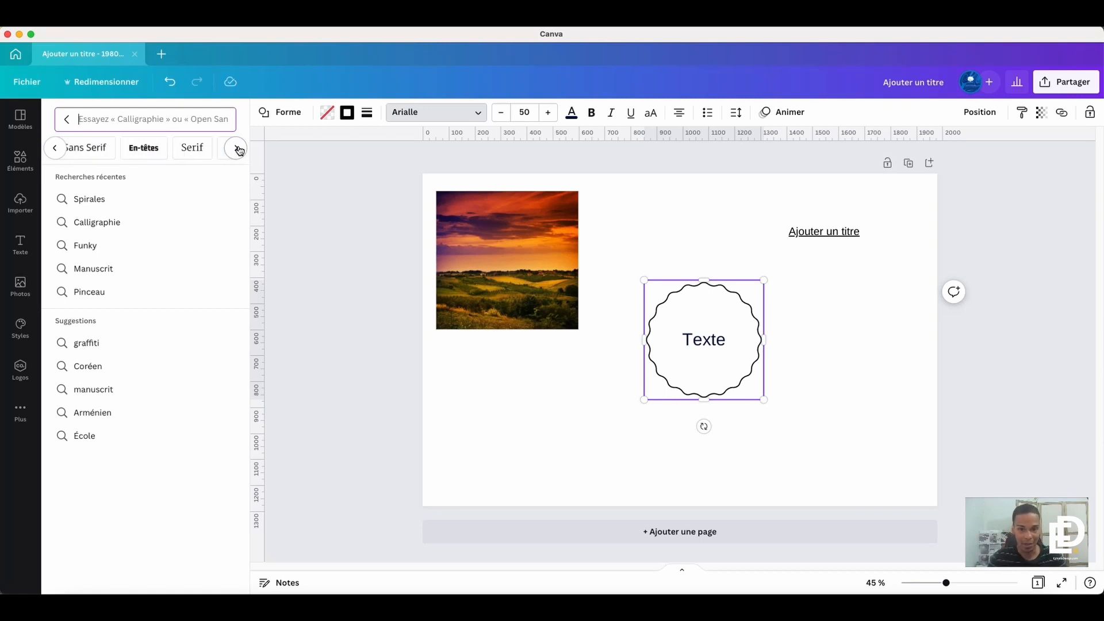
left_click(195, 148)
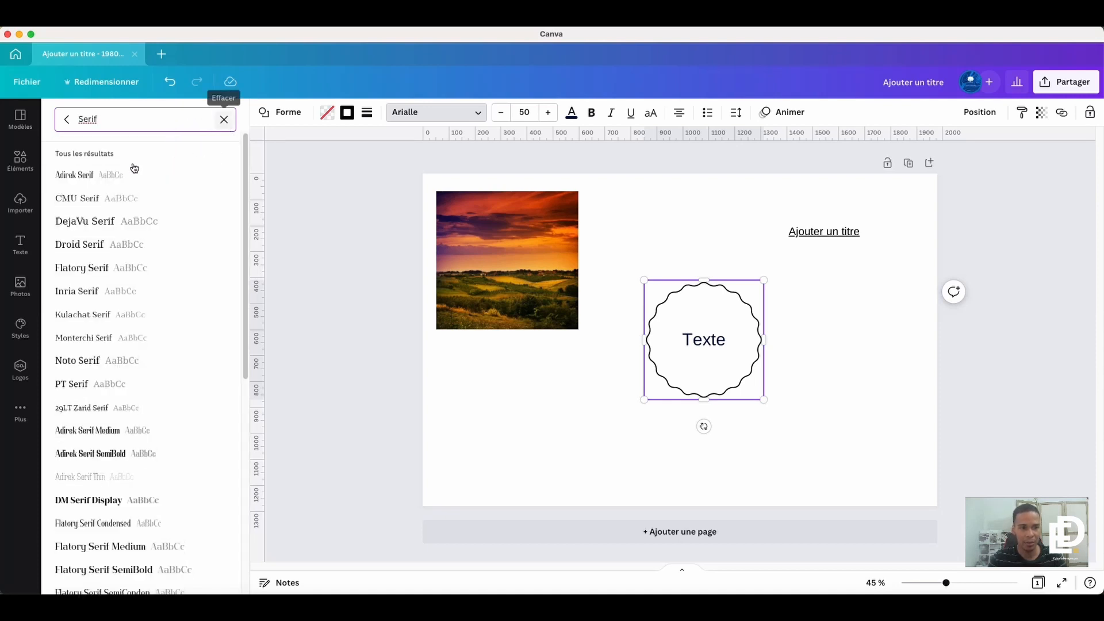
left_click(123, 222)
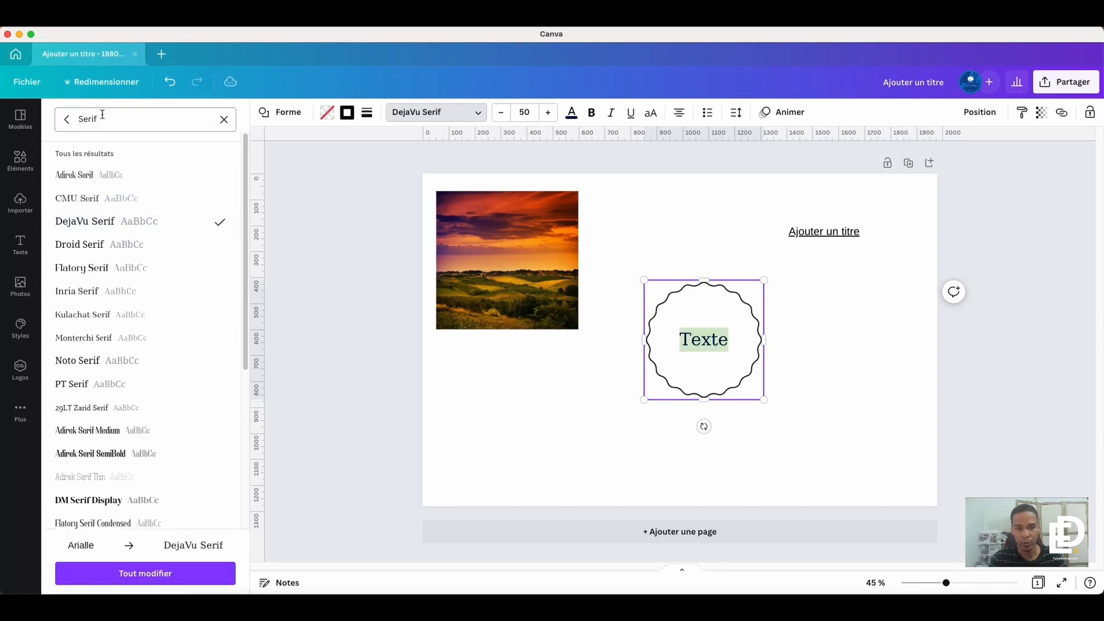
- Set the badge text's font to Biski SemiBold from the Dessin animé category
left_click(65, 123)
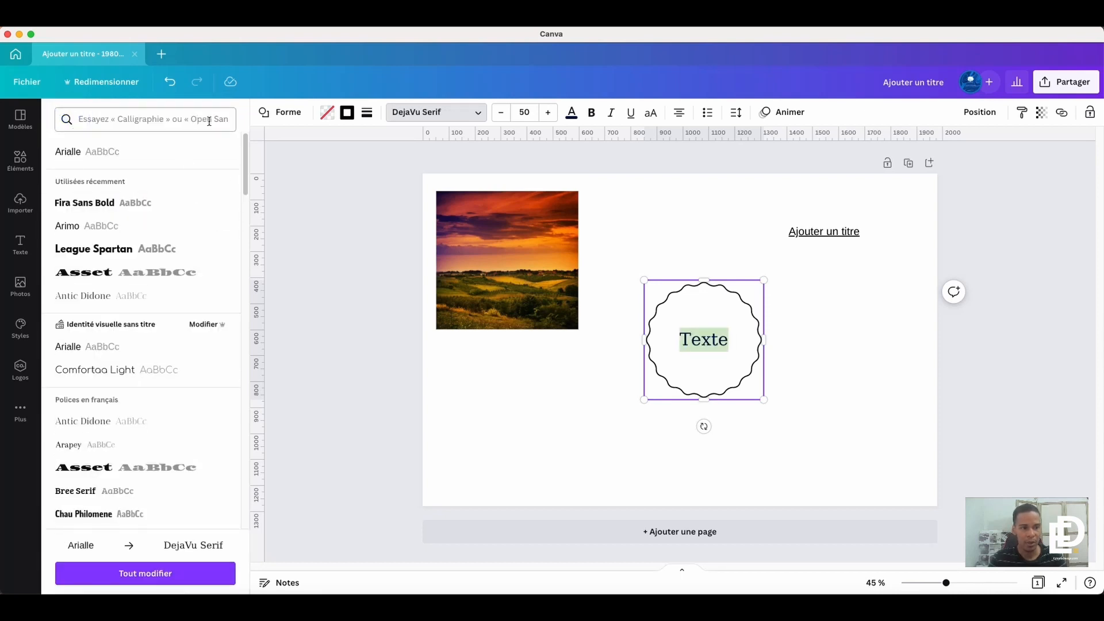
left_click(169, 118)
left_click(236, 149)
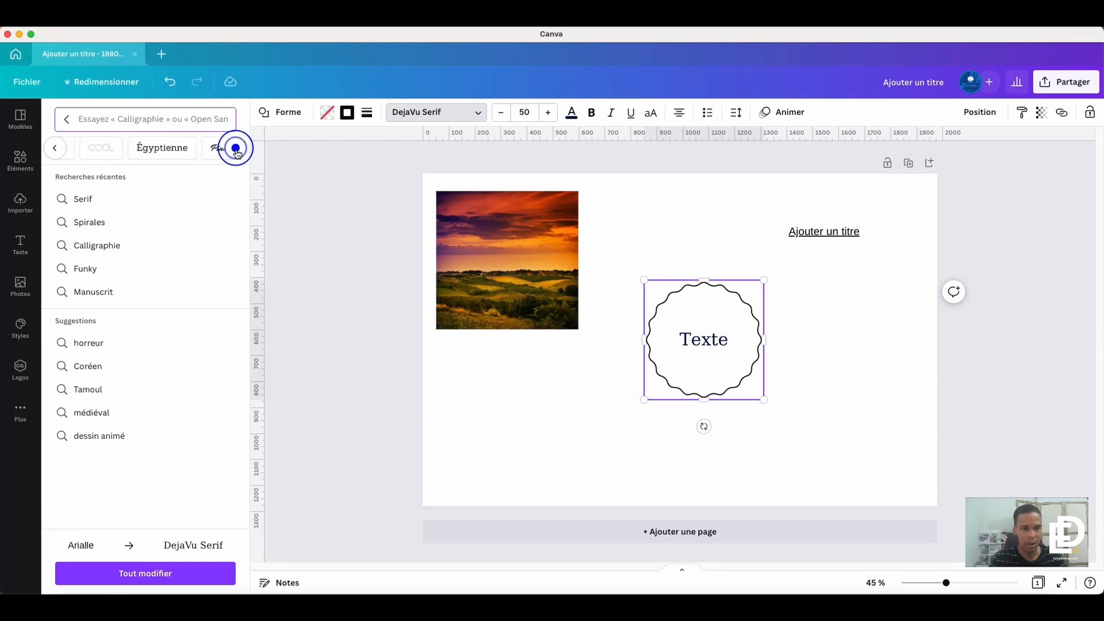
left_click(237, 149)
left_click(236, 149)
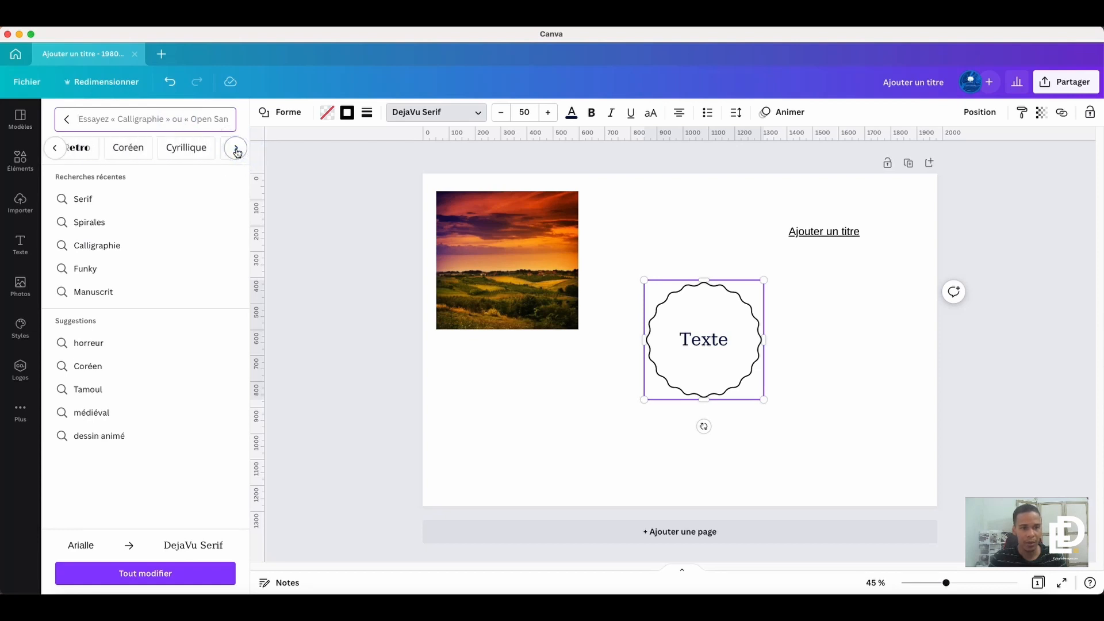
left_click(237, 149)
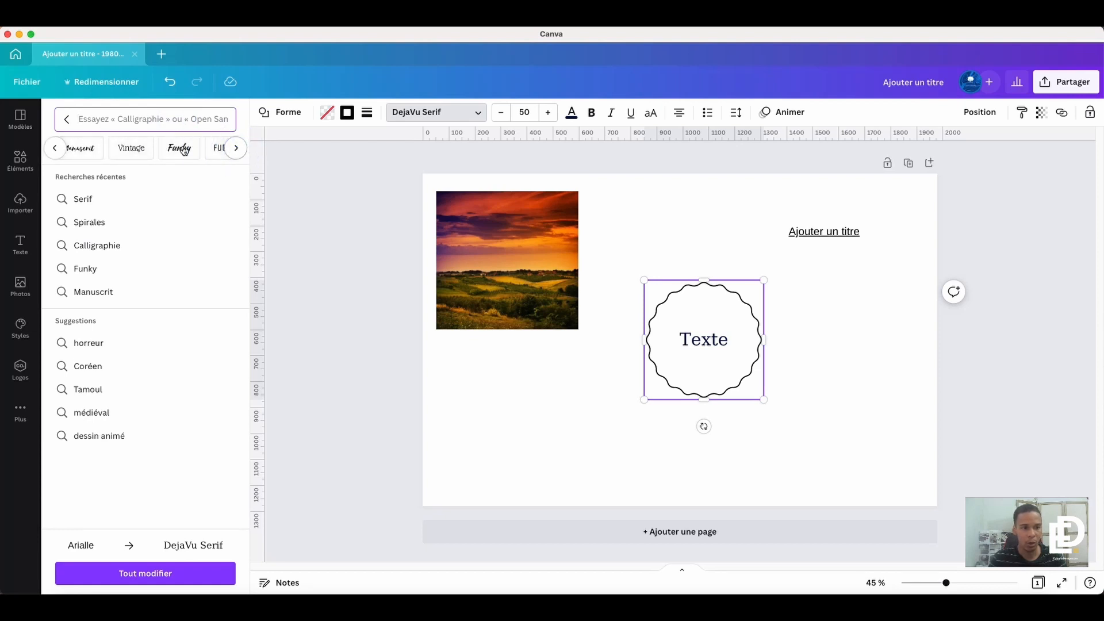
left_click(234, 149)
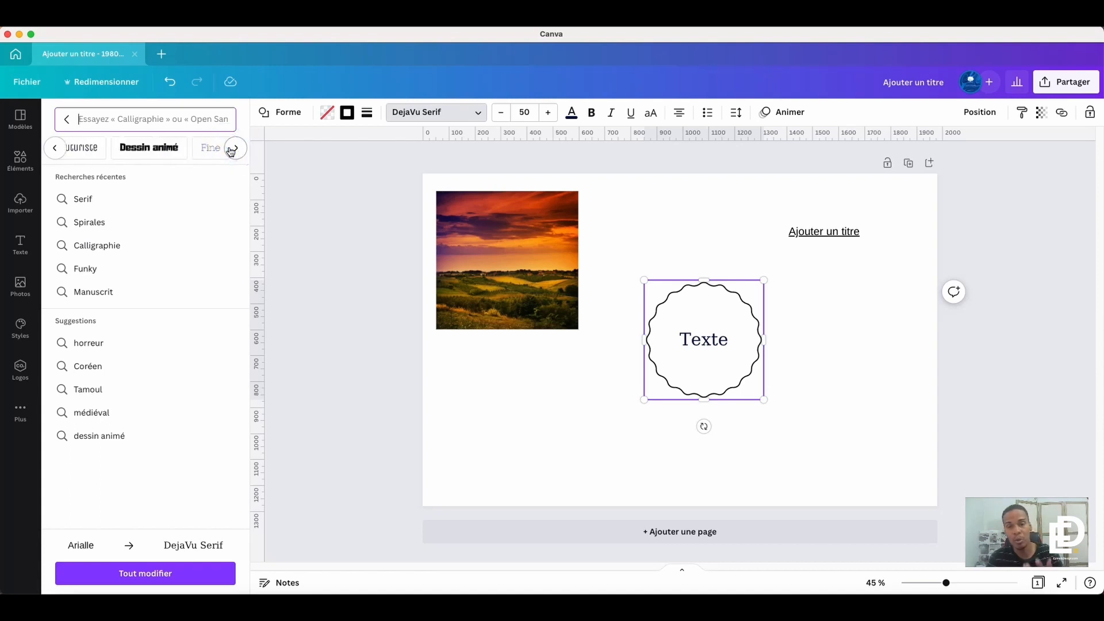
left_click(143, 151)
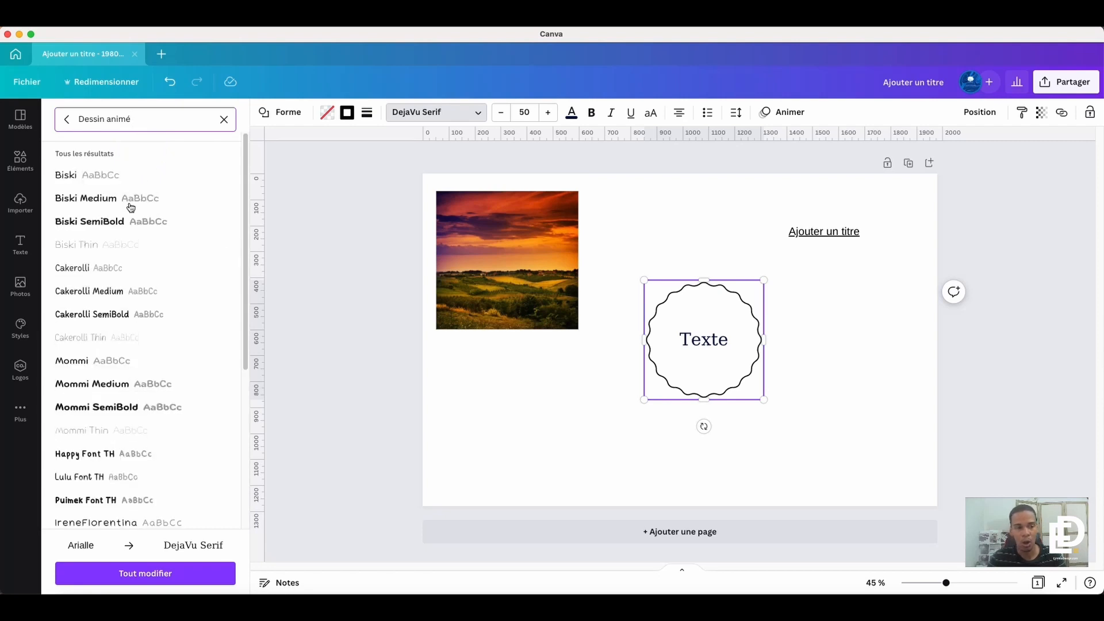
left_click(124, 221)
- Browse the fonts in the Titrage category and close the font list
left_click(104, 148)
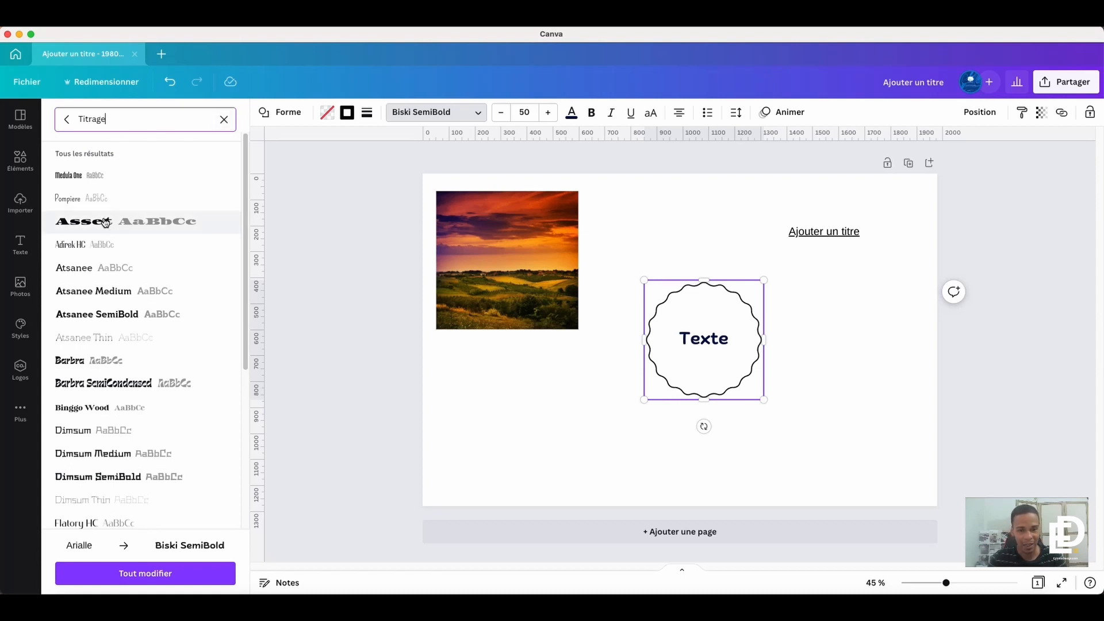
left_click(269, 114)
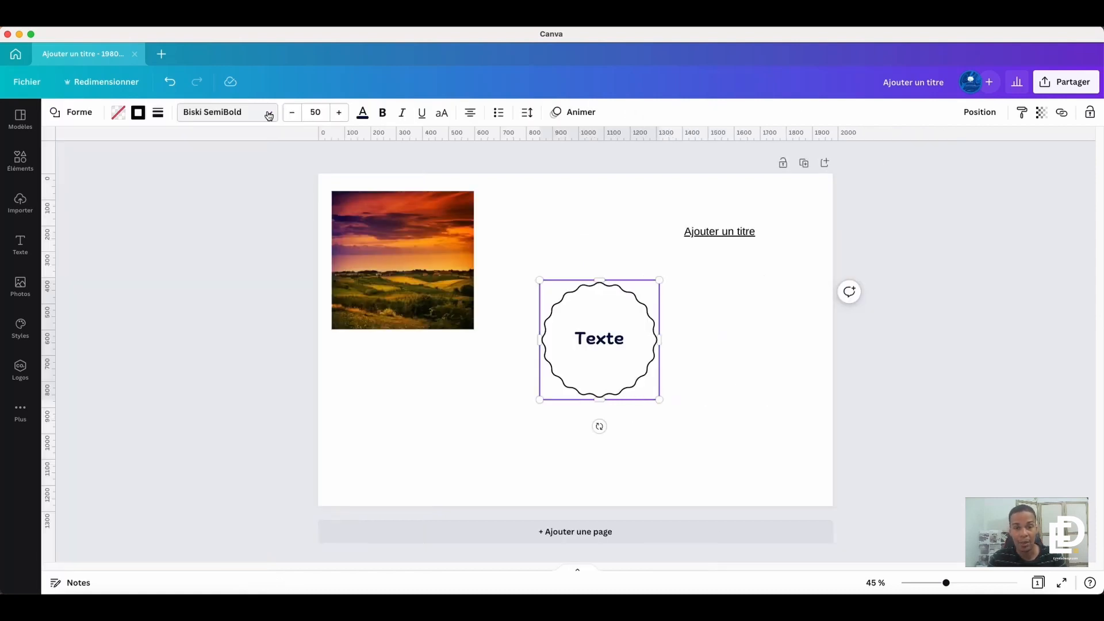
- Cycle the badge text's alignment through left and right, ending with centred
left_click(470, 112)
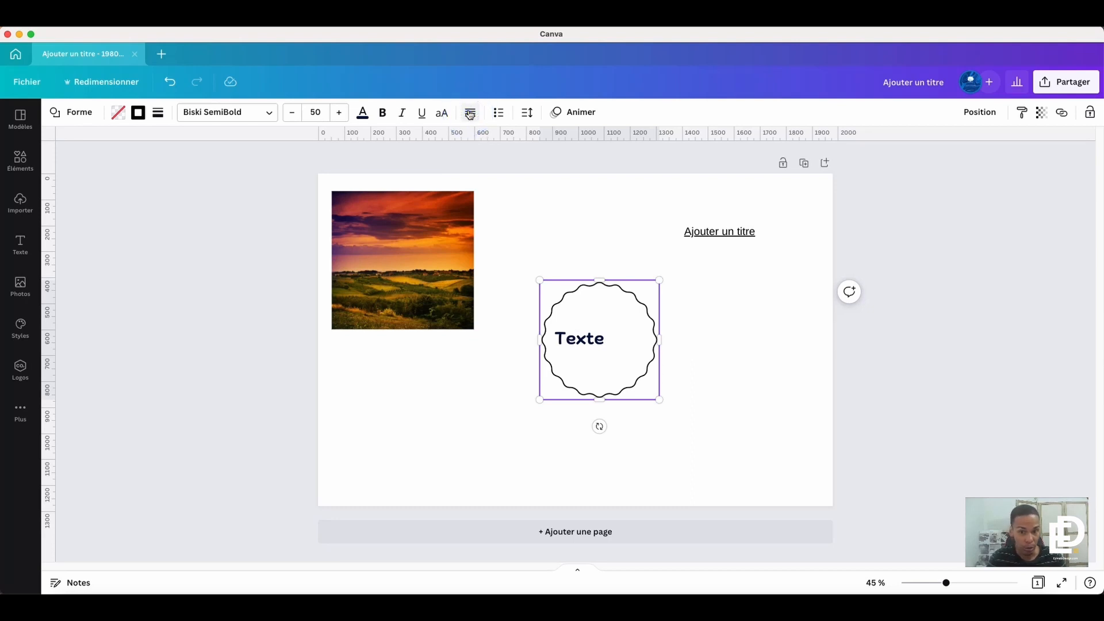
left_click(471, 114)
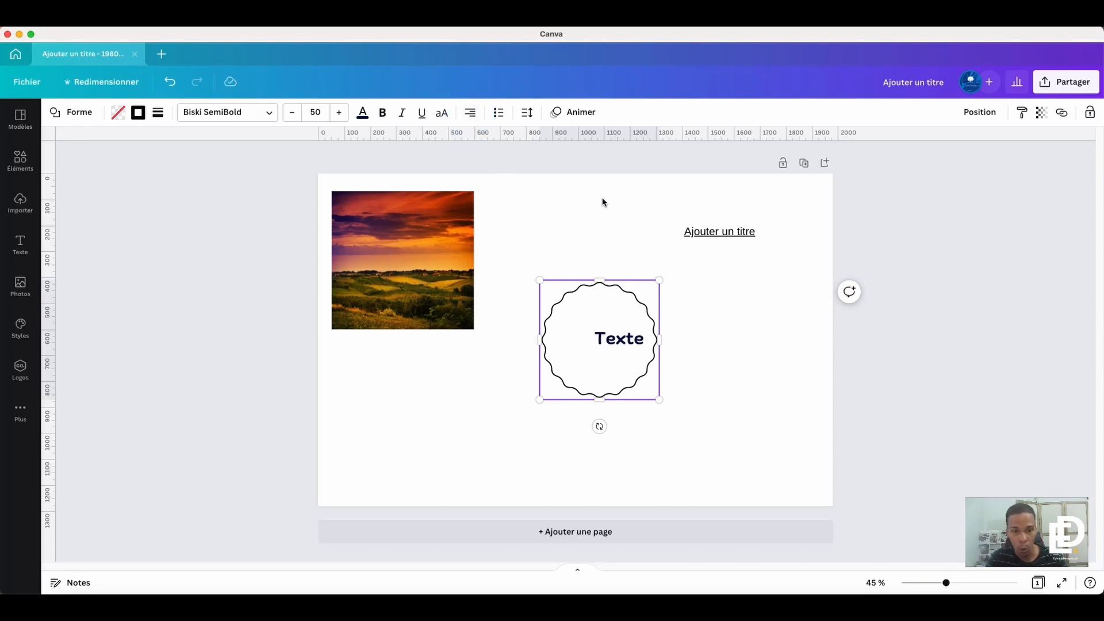
left_click(472, 114)
left_click(473, 114)
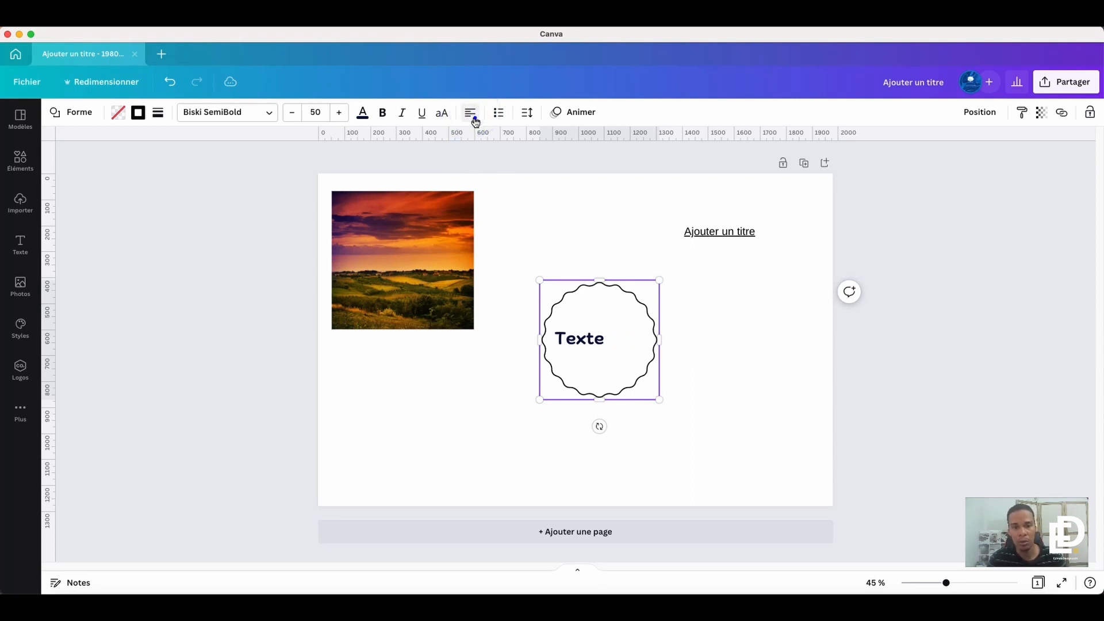
left_click(474, 114)
left_click(473, 115)
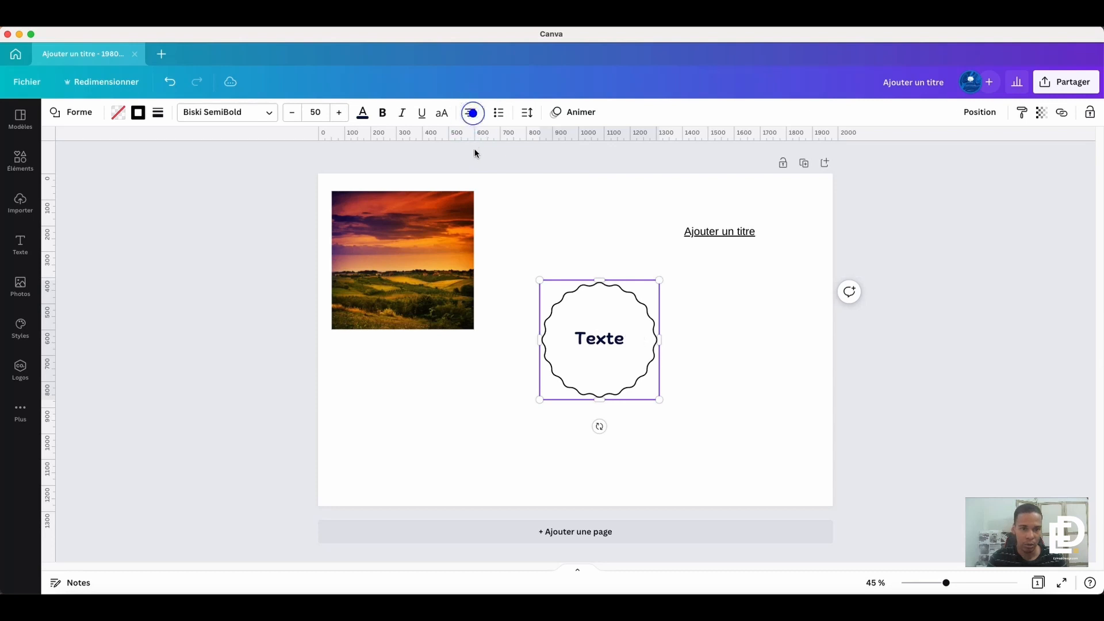
left_click(471, 114)
left_click(471, 115)
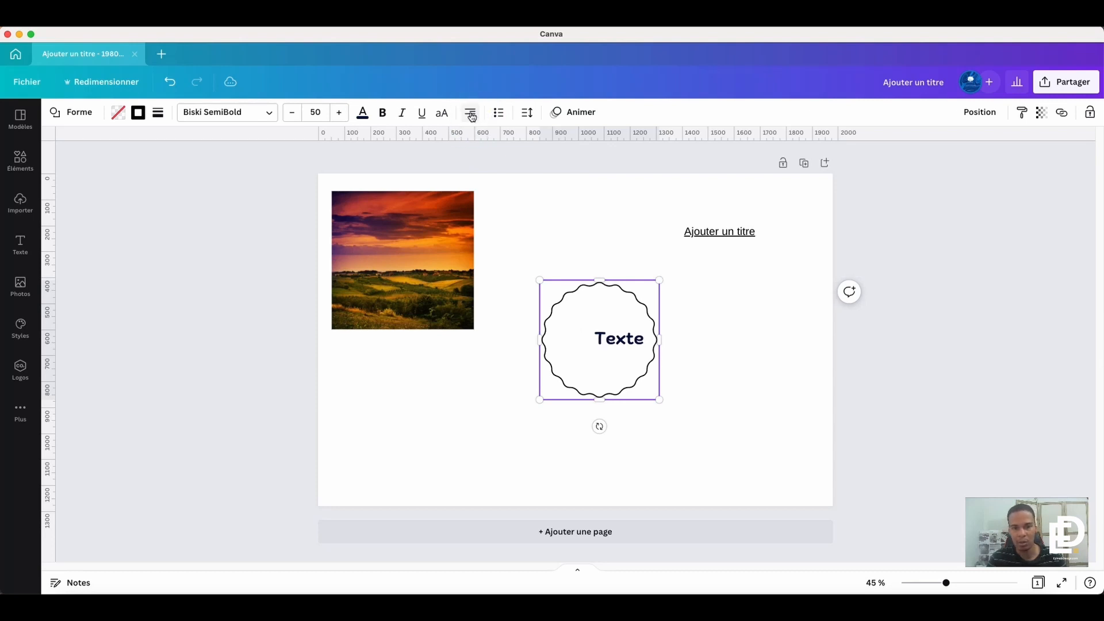
left_click(471, 115)
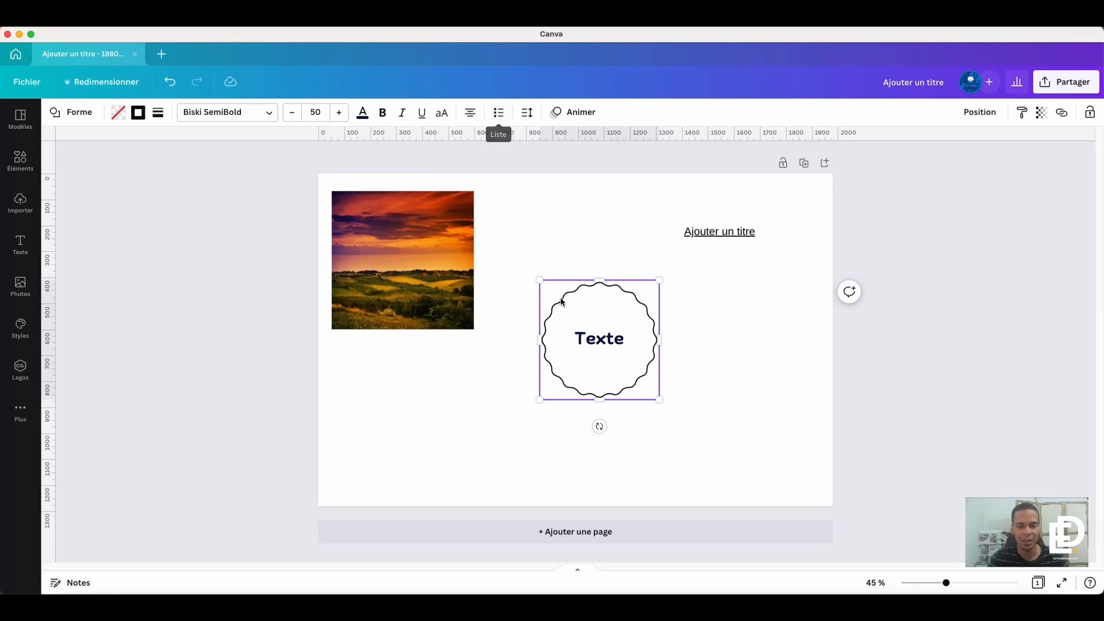
- Move the scalloped badge down and left, just below the photo's lower right corner, and deselect it
double_click(604, 337)
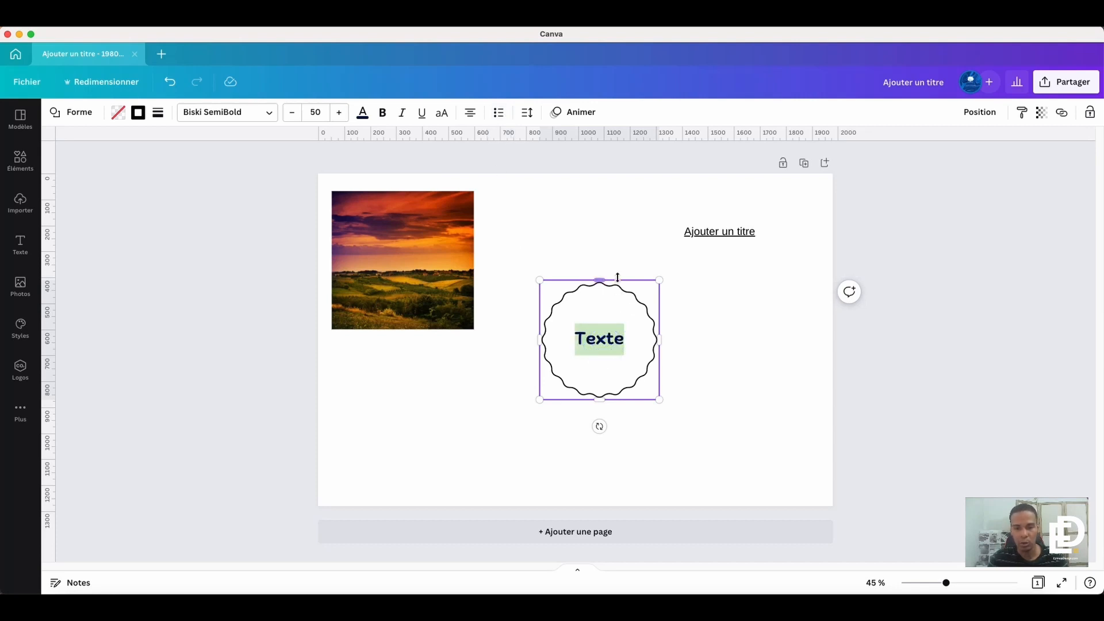
left_click(716, 300)
left_click(605, 334)
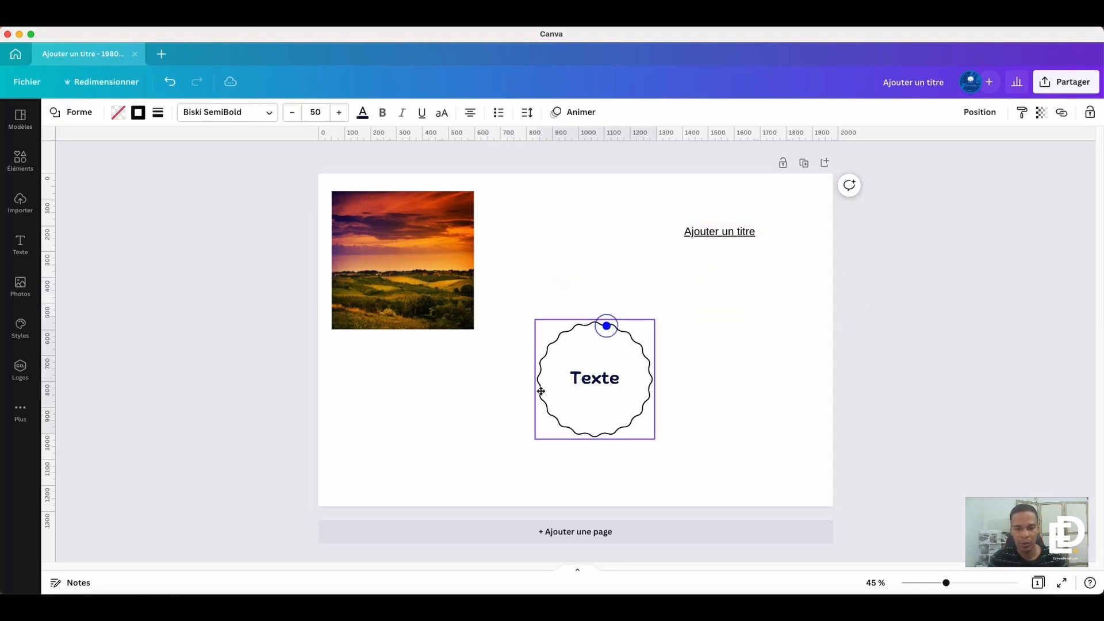
left_click_drag(605, 334, 540, 394)
left_click(678, 395)
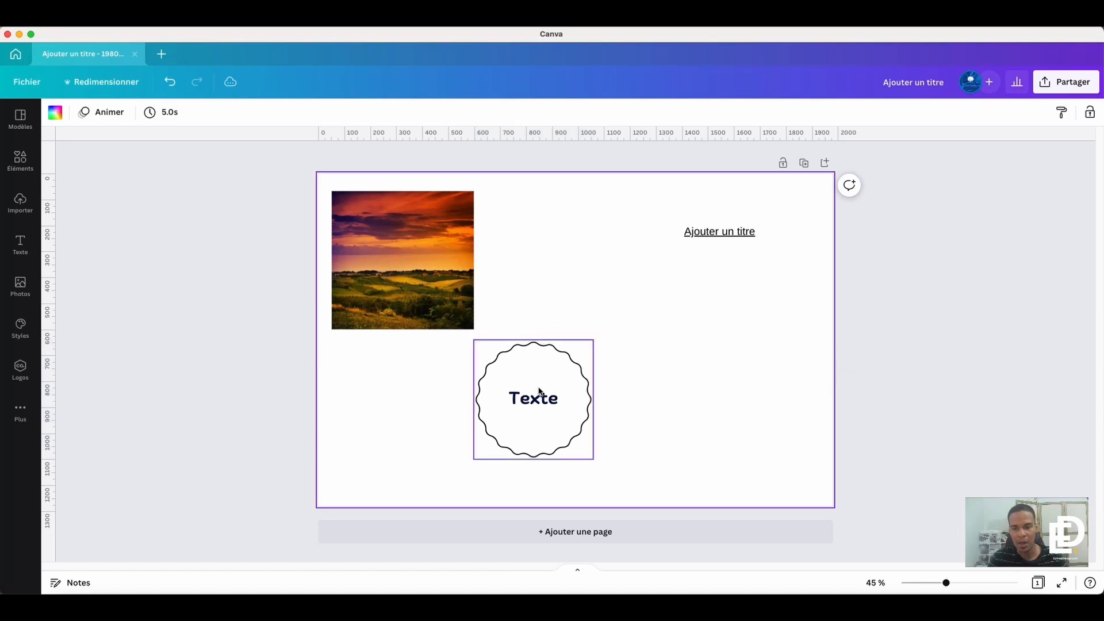
- Repeat the title "Ajouter un titre" on two new lines below the original and move the text box slightly down and left
left_click(722, 232)
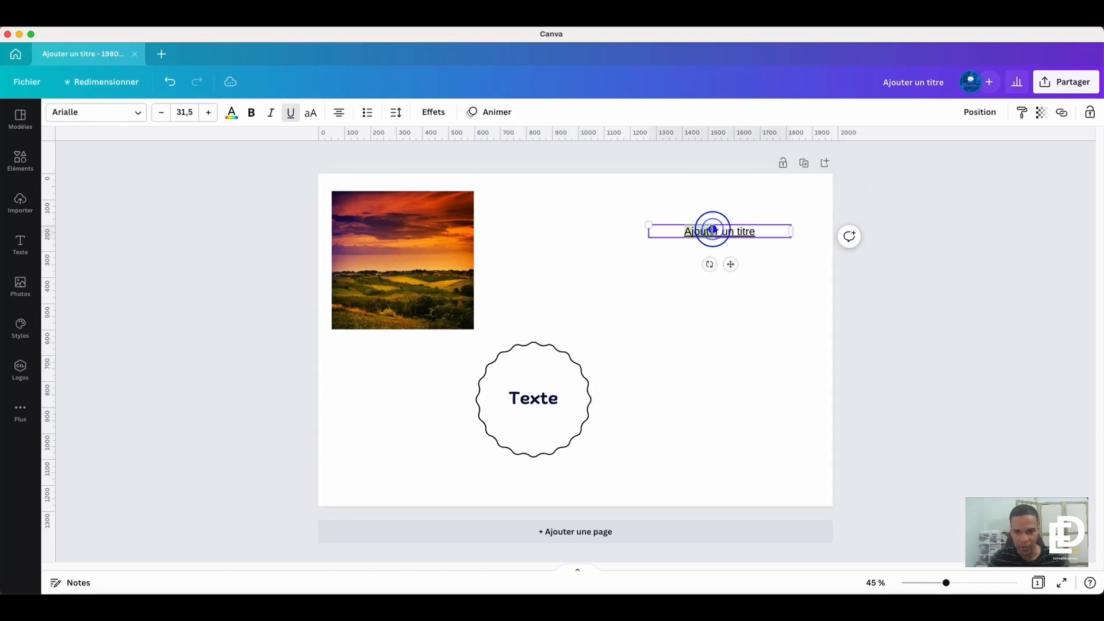
double_click(738, 233)
key("ctrl+c")
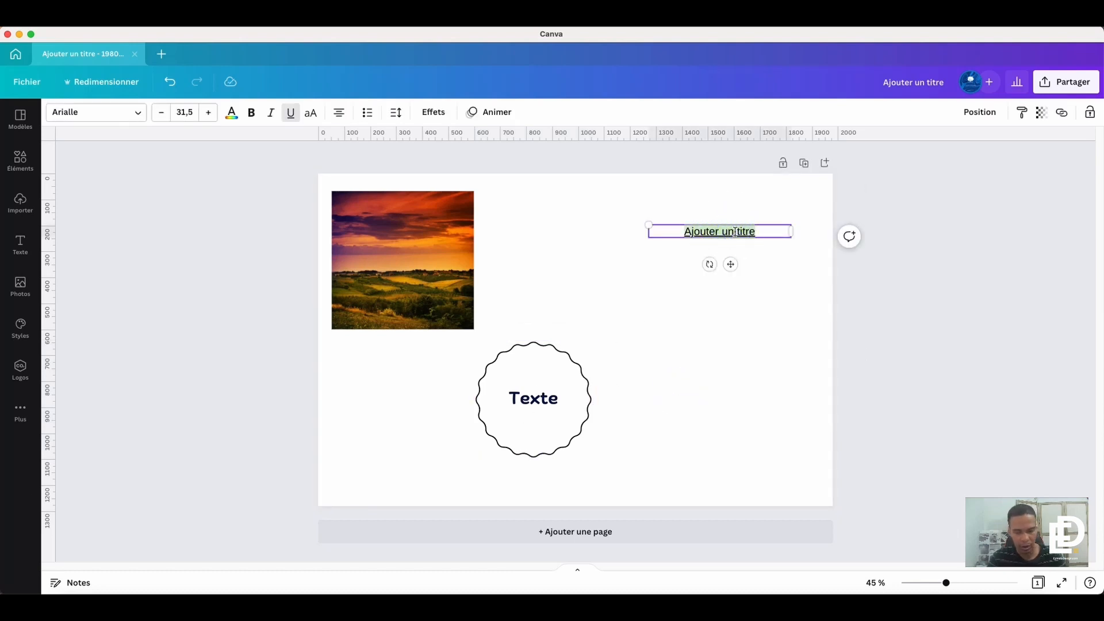
left_click(761, 230)
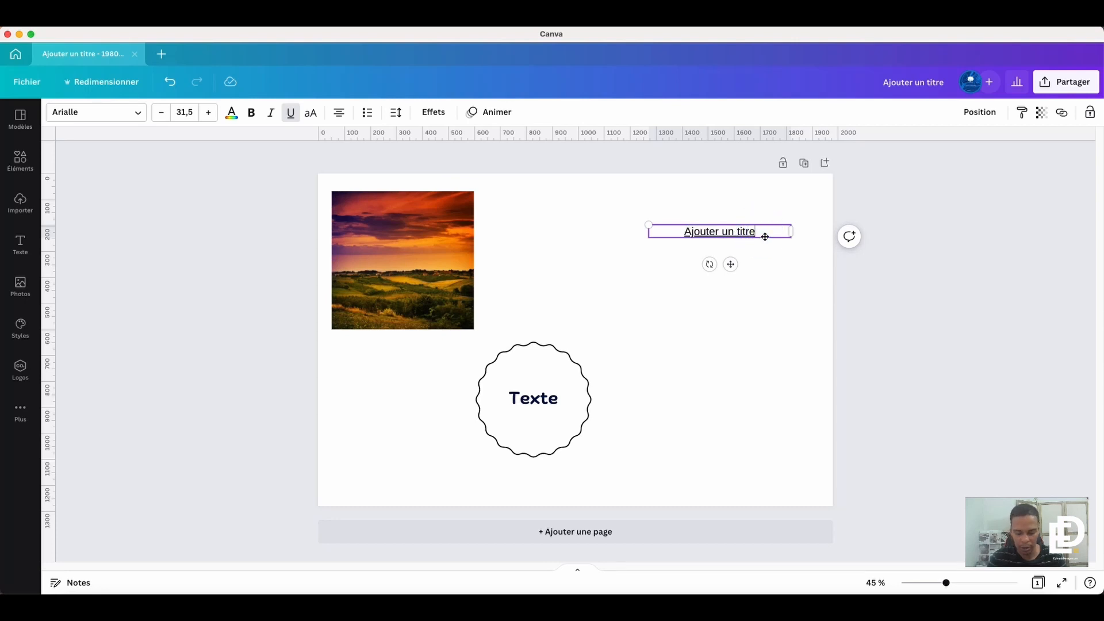
key("Return")
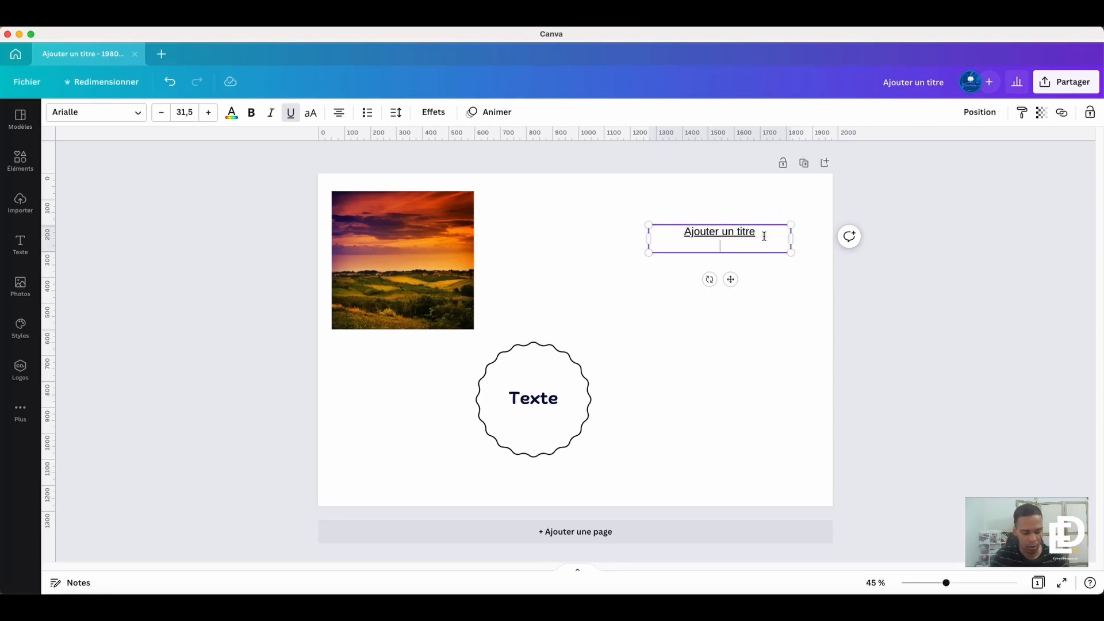
key("ctrl+v")
key("Return")
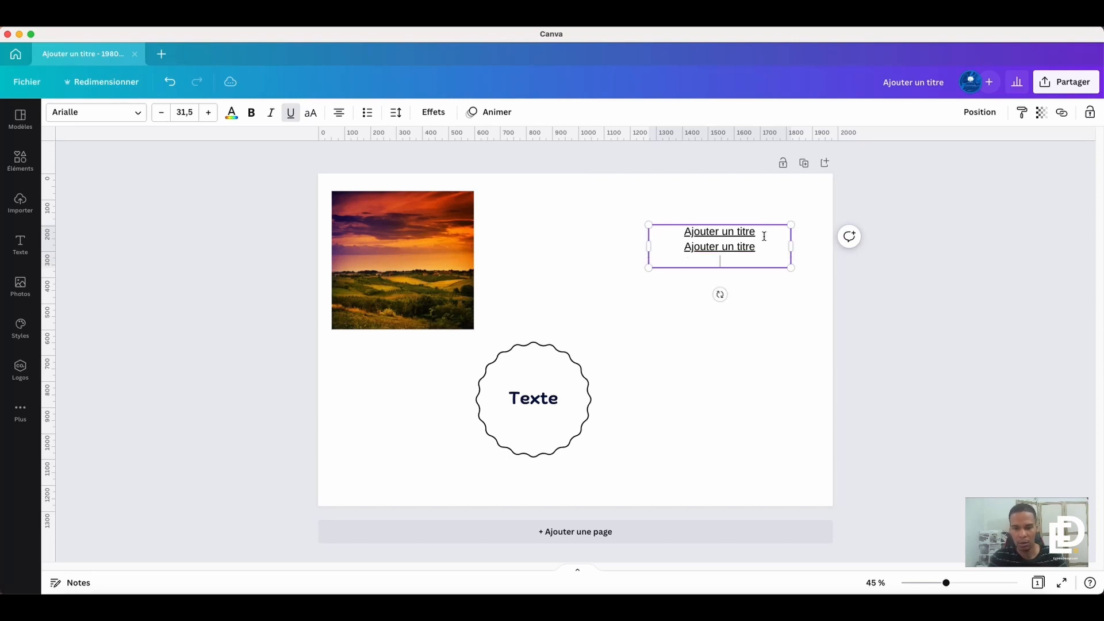
key("ctrl+v")
left_click(693, 308)
left_click_drag(715, 238, 708, 251)
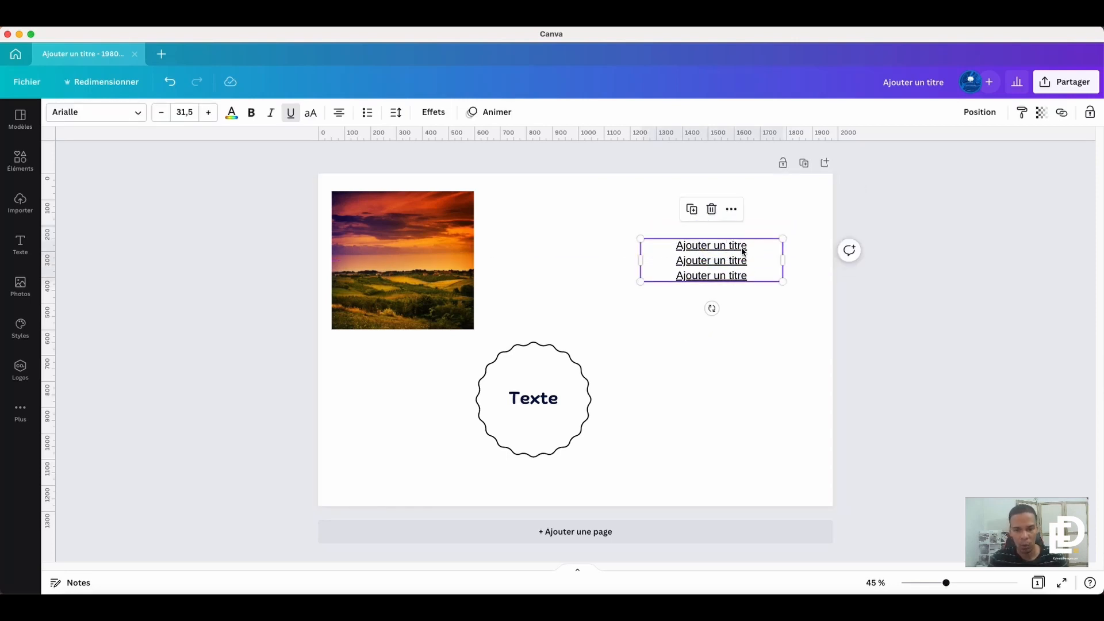
- Format the three title lines as a bulleted list, switch to a numbered list, and remove the list formatting
left_click(366, 114)
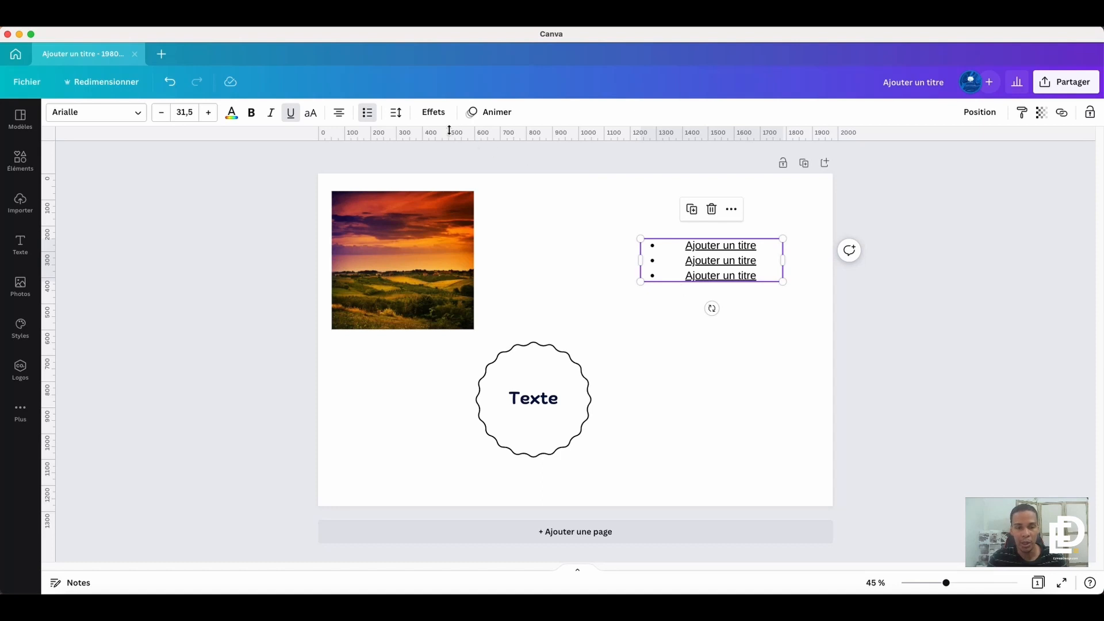
left_click(369, 113)
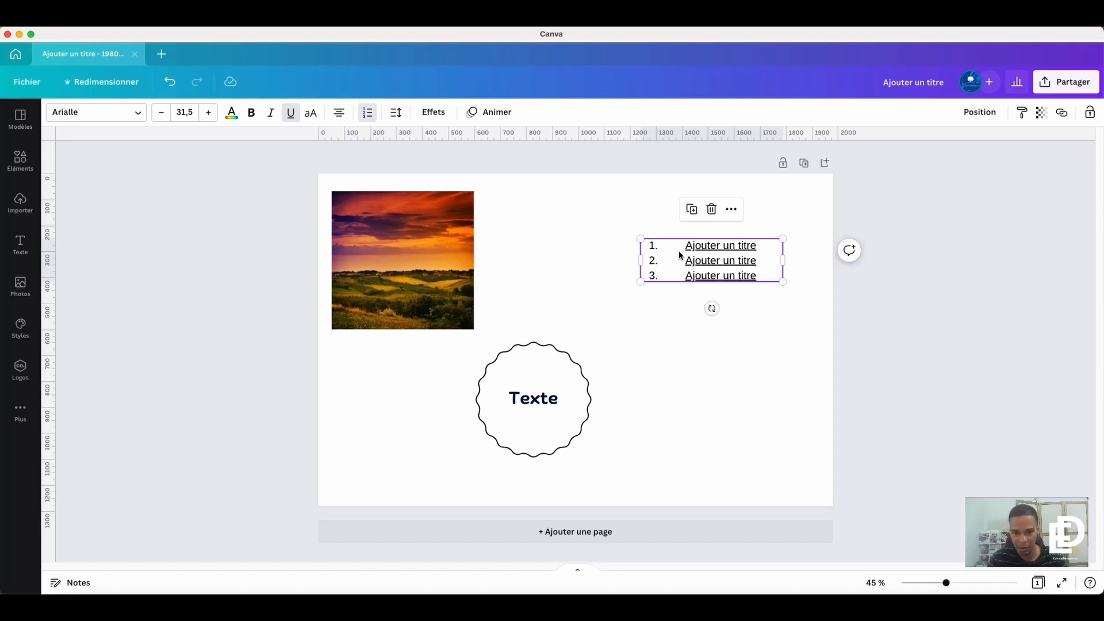
left_click(366, 112)
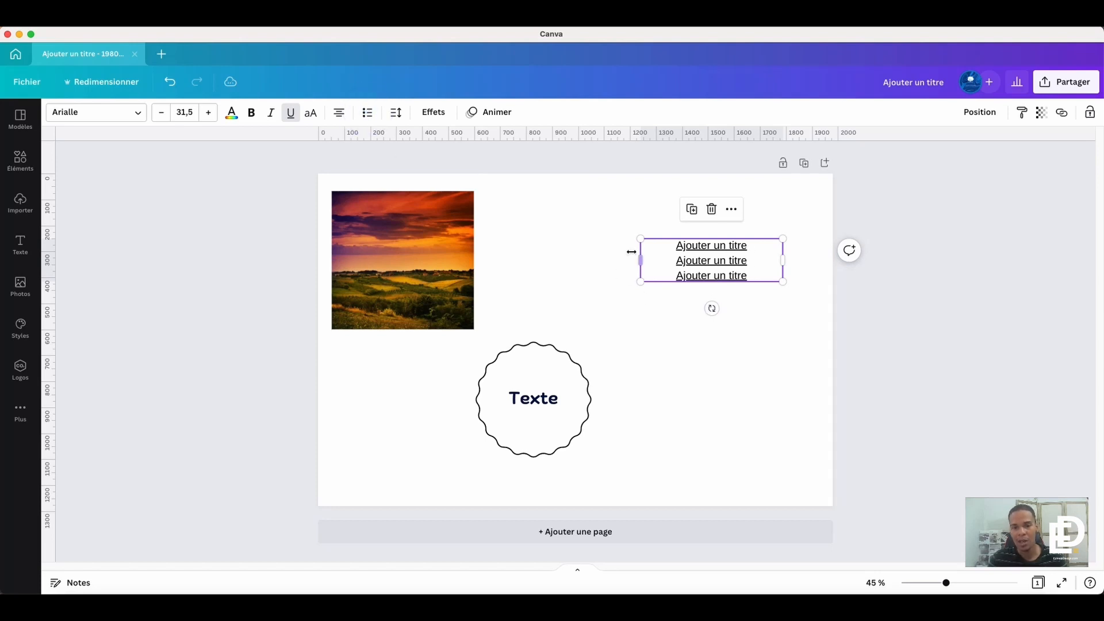
- Left-align the three title lines, shift them to the right, and deselect the text
left_click(340, 113)
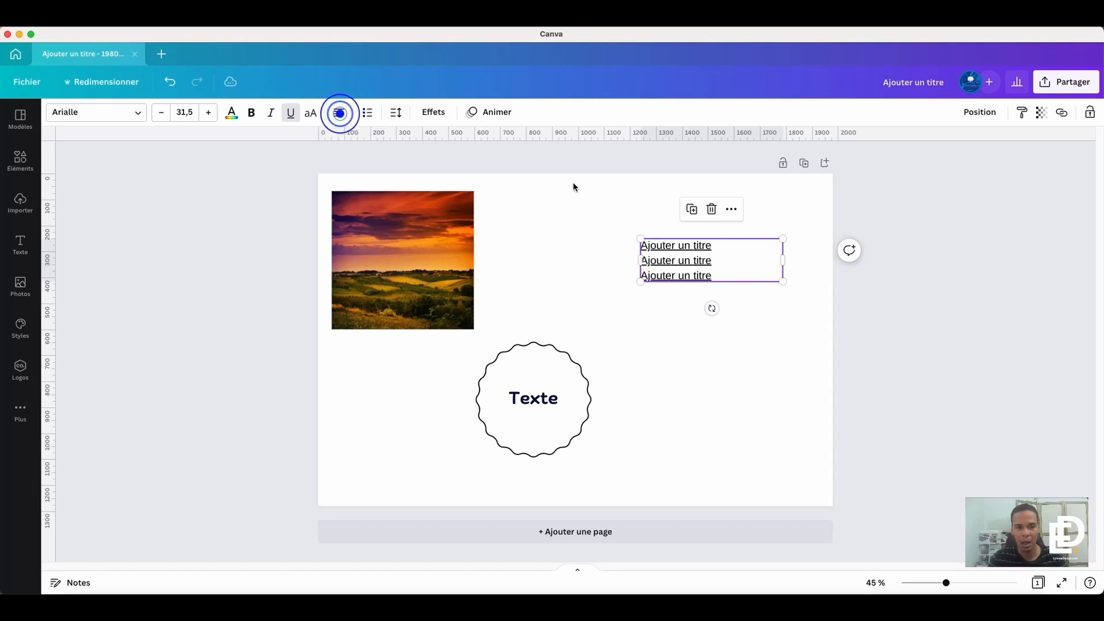
left_click(654, 254)
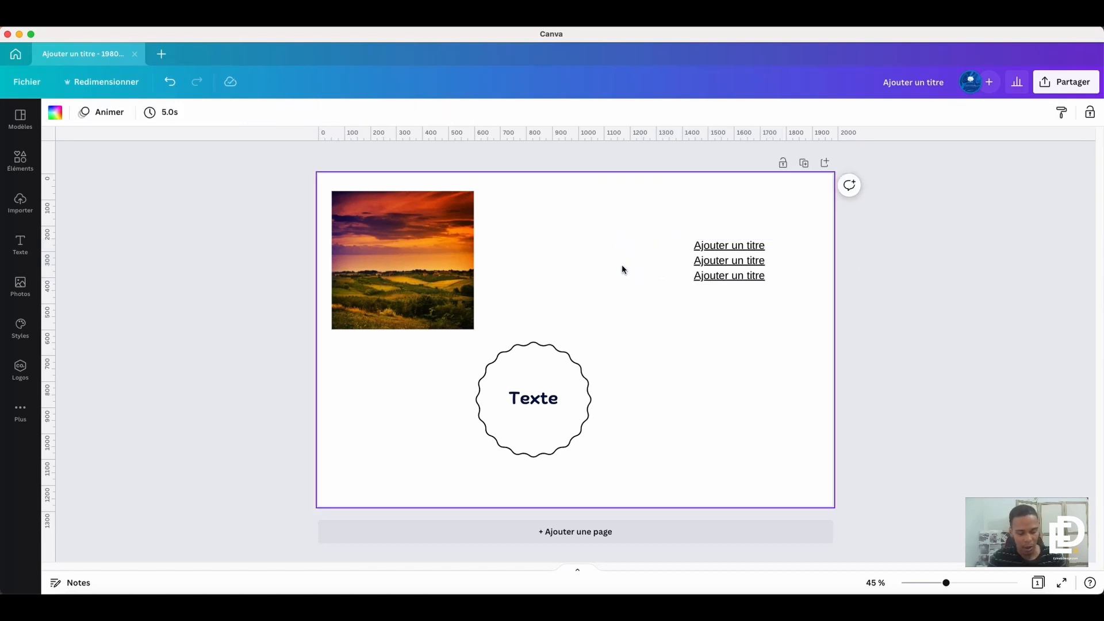
- Add a red circle, shrink it, and place it just left of the first title line
key("c")
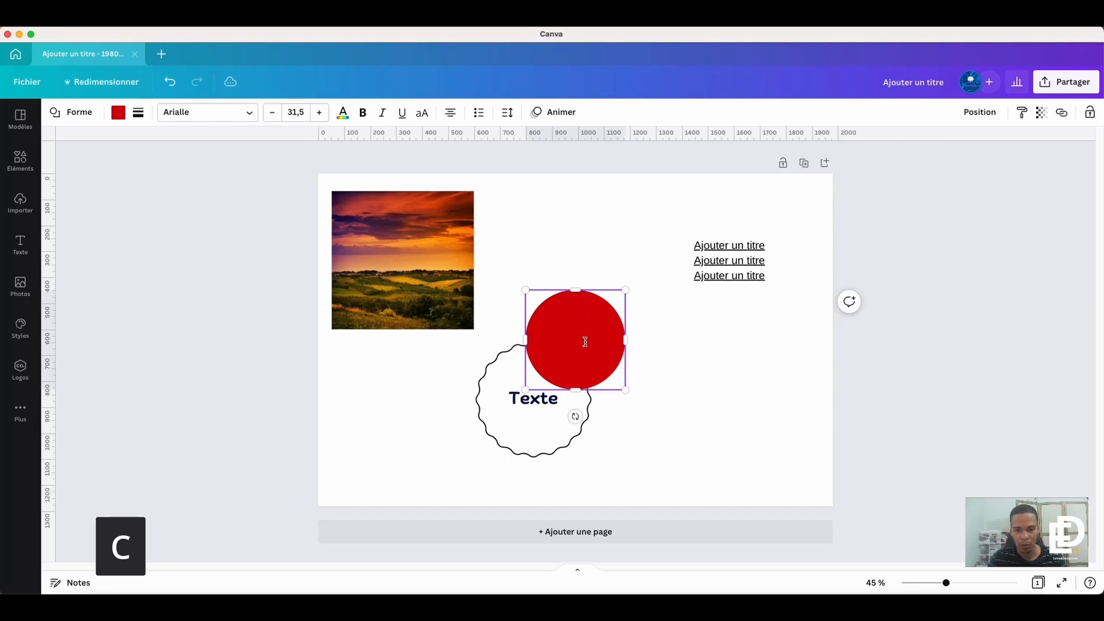
left_click(587, 344)
left_click(690, 308)
left_click_drag(612, 343, 675, 291)
left_click_drag(588, 338, 681, 255)
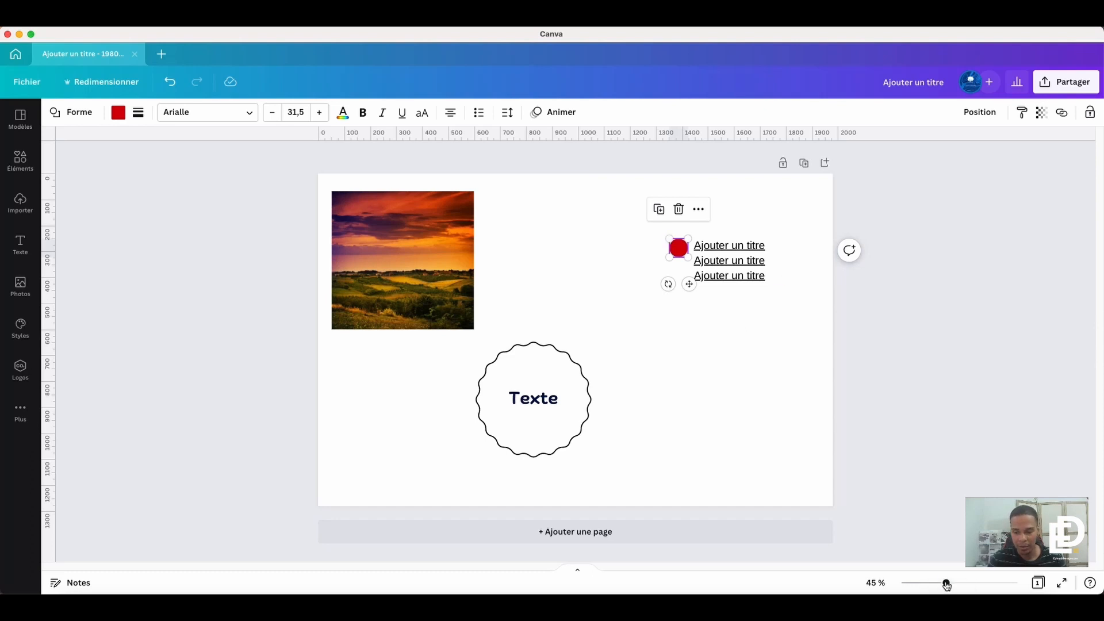
- Set the font size of the small red circle to 6
left_click_drag(946, 585, 976, 583)
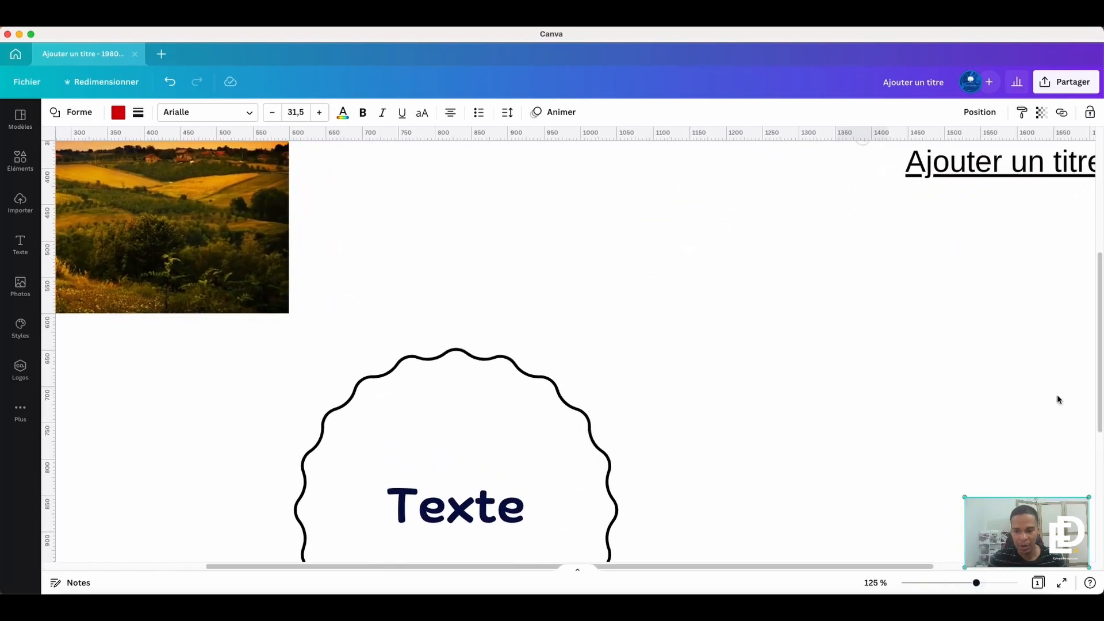
scroll(1100, 393, "up", 5)
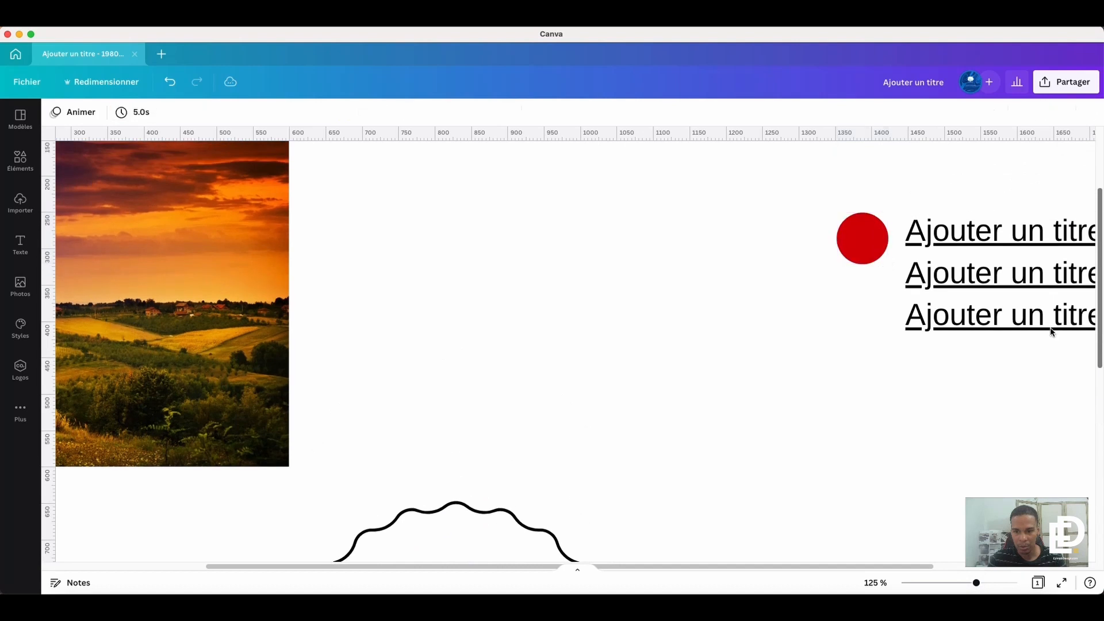
left_click(862, 238)
left_click(869, 246)
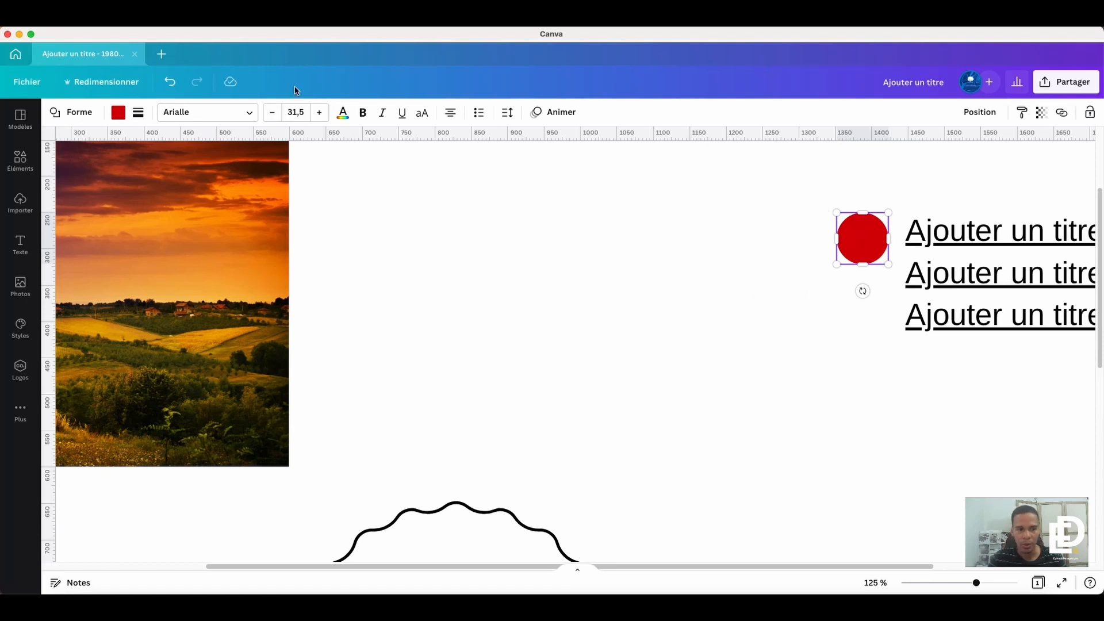
left_click(295, 111)
left_click(294, 112)
double_click(294, 112)
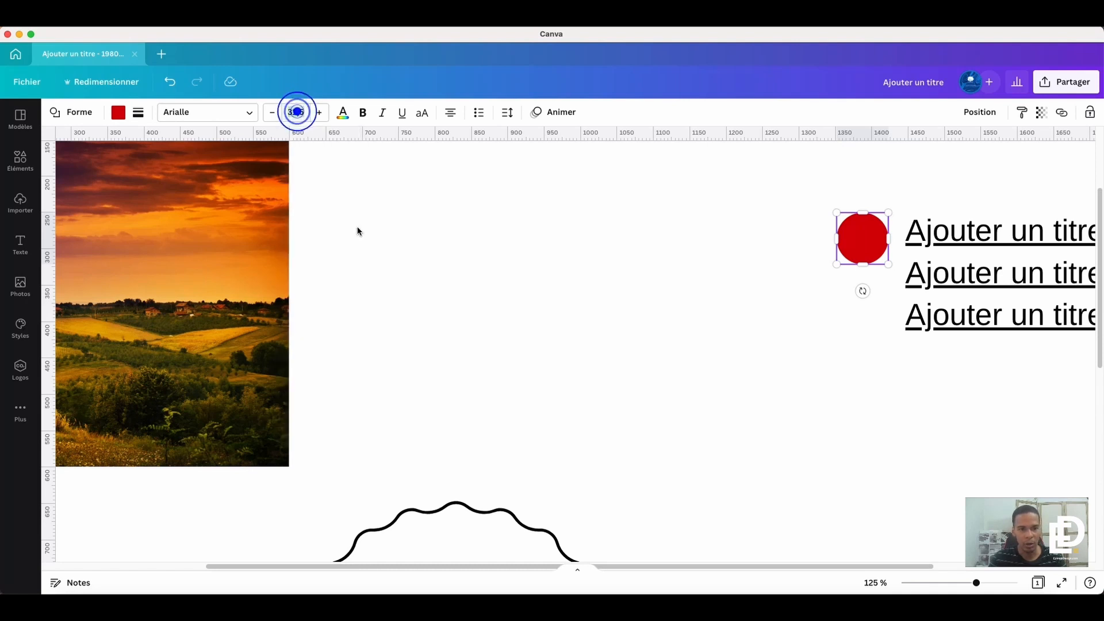
left_click(294, 112)
left_click(296, 141)
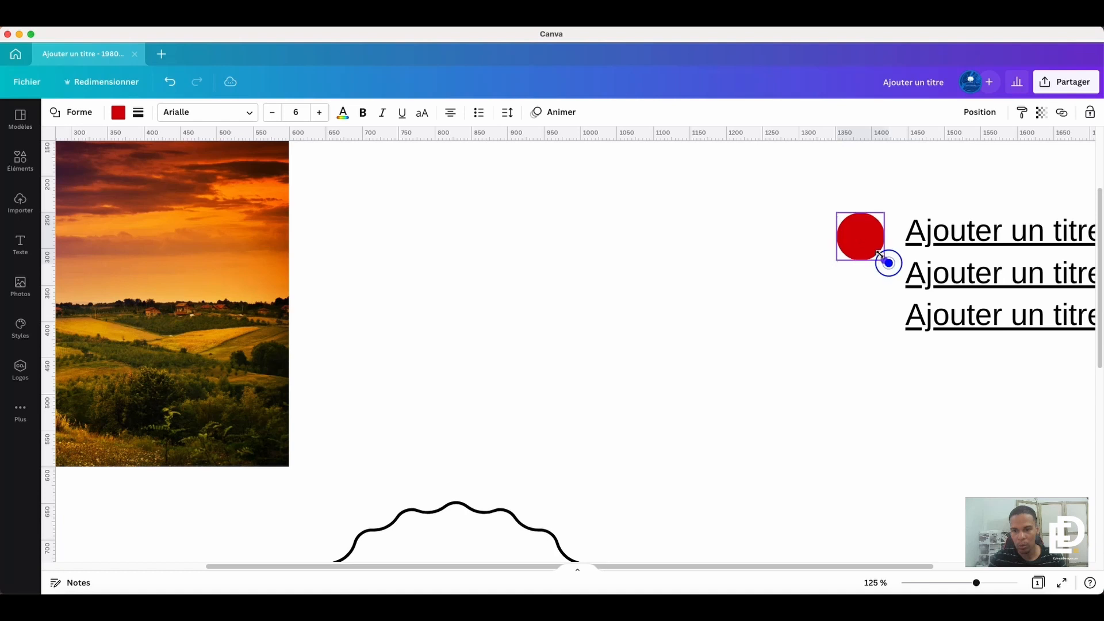
- Shrink the red circle to bullet size beside the first title line and deselect it
mouse_move(887, 260)
left_mouse_down()
mouse_move(844, 221)
mouse_move(897, 271)
left_mouse_up()
scroll(897, 271, "down", 5)
left_click(667, 252)
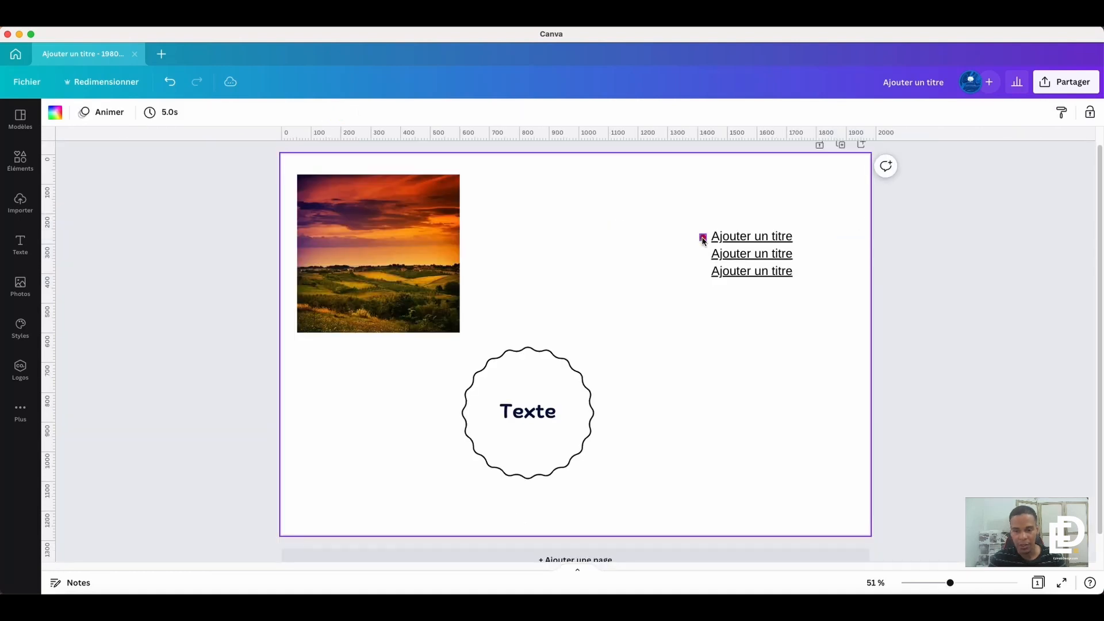
- Change the red bullet's shape to a downward-pointing triangle
left_click(703, 241)
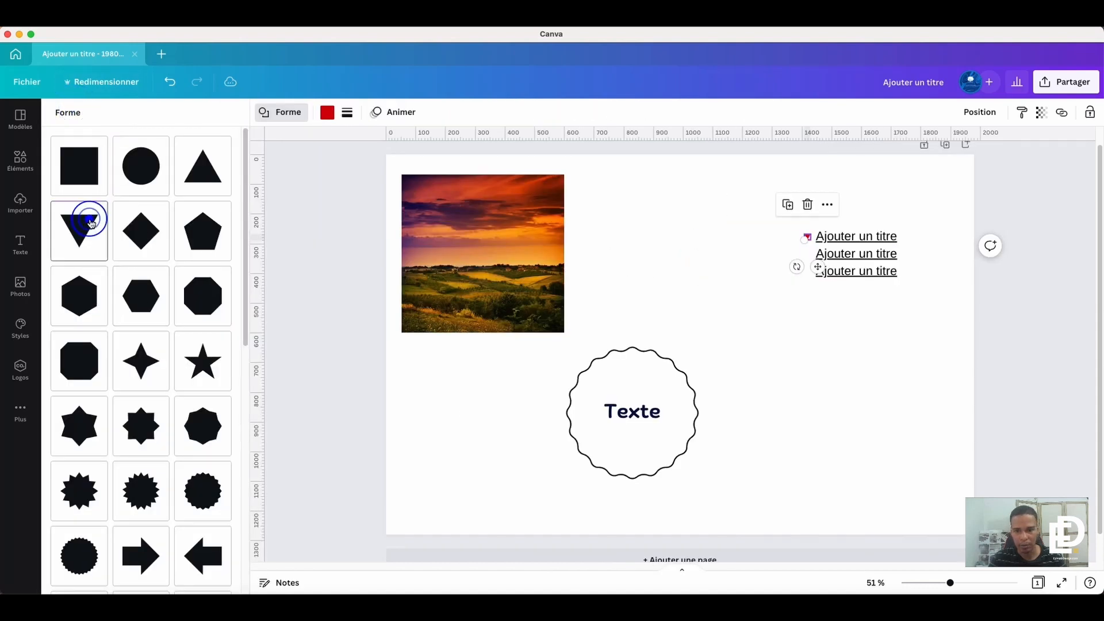
left_click(631, 278)
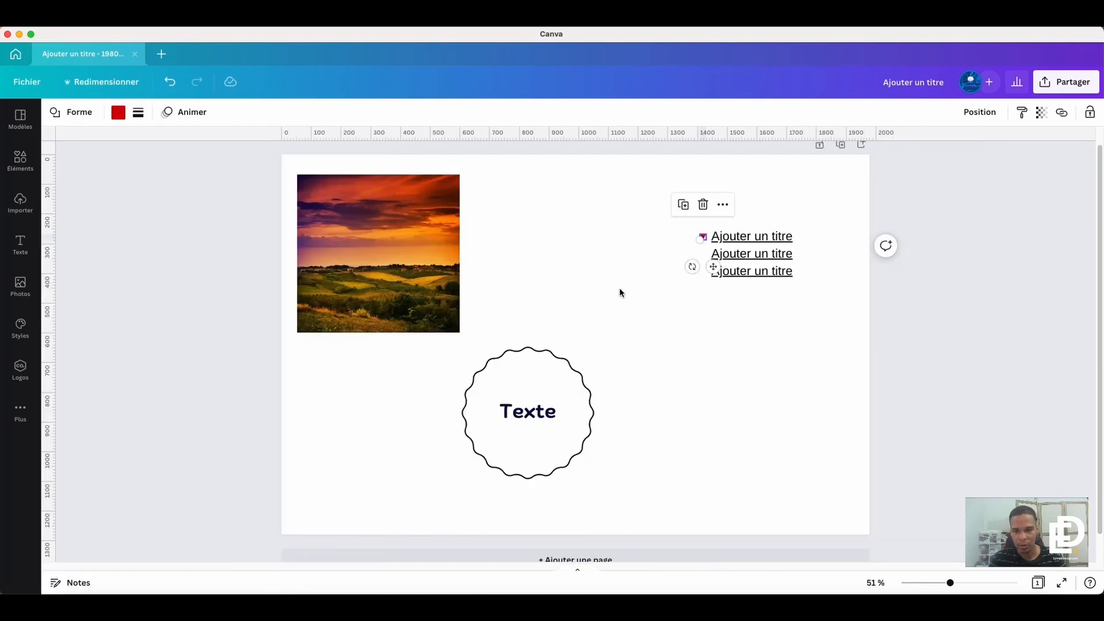
left_click(620, 291)
- Change the red bullet's shape to a right-pointing arrow and deselect it
left_click(704, 238)
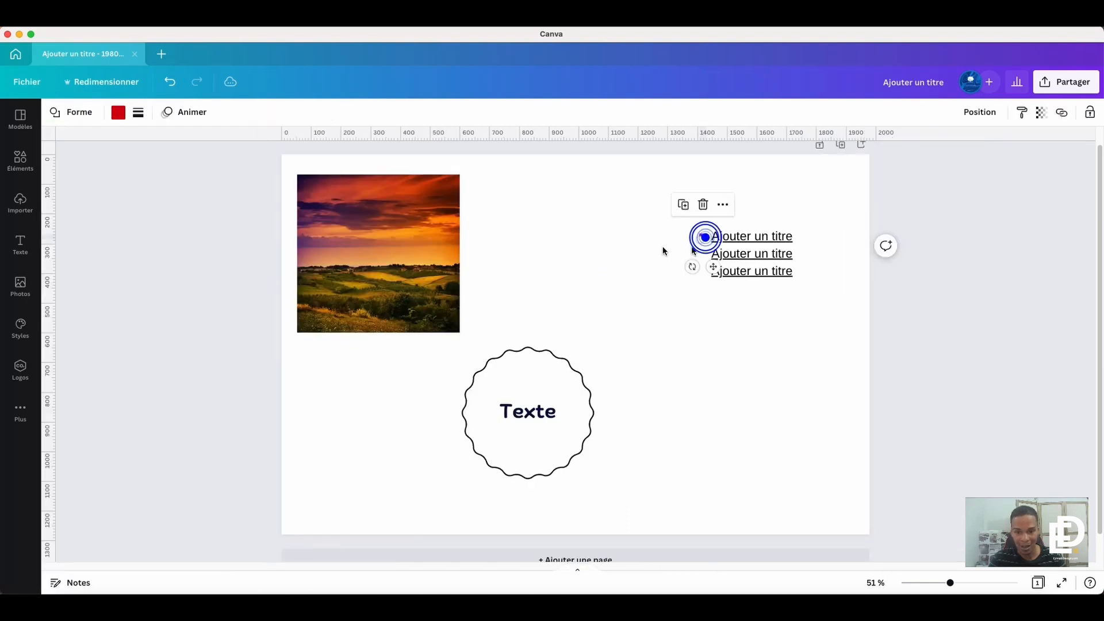
left_click(72, 113)
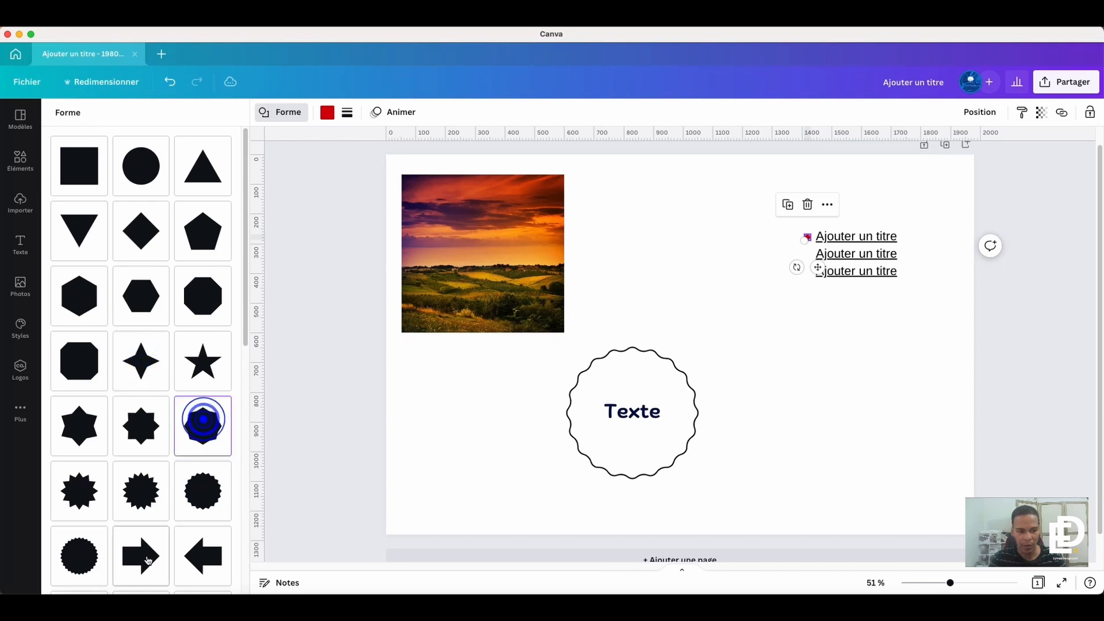
left_click(684, 249)
left_click(609, 243)
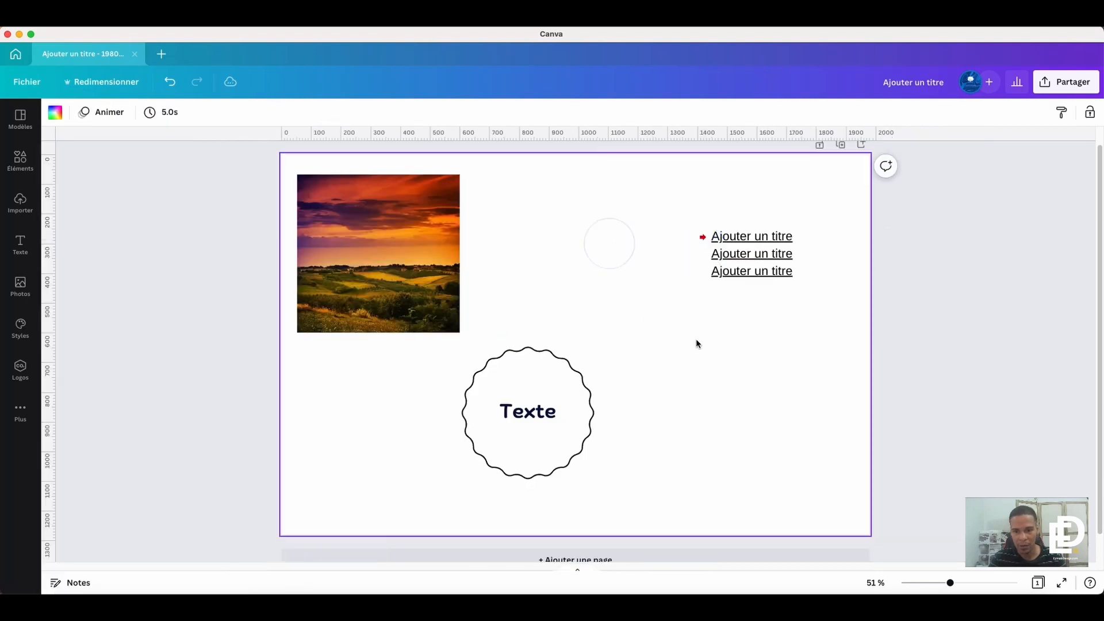